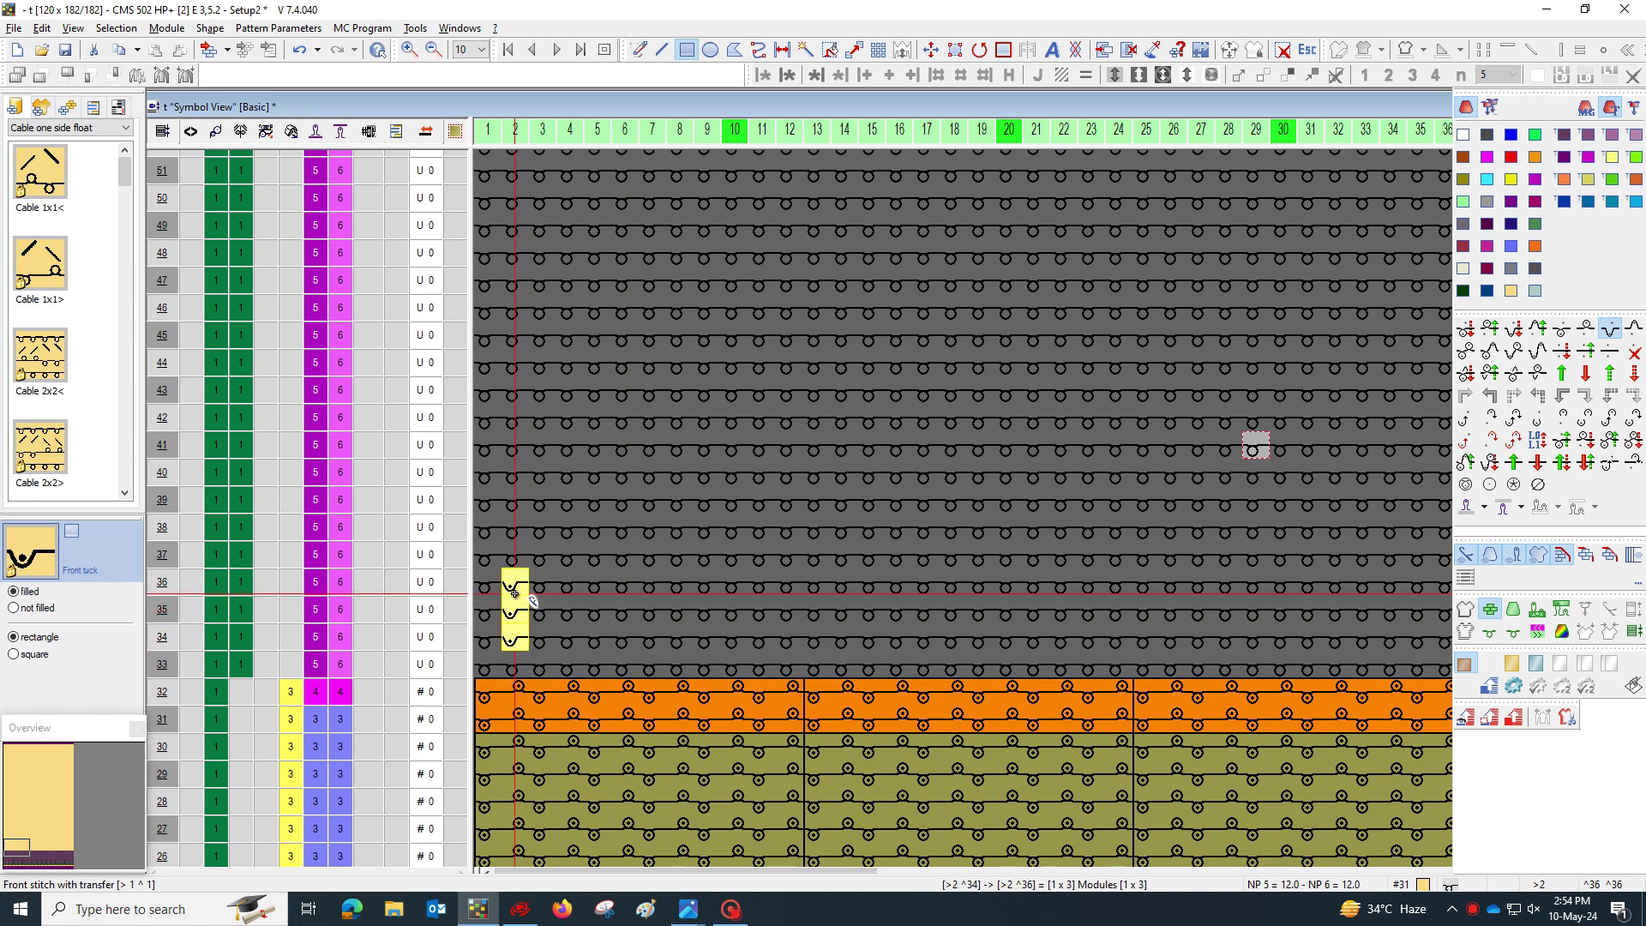
# Copy the front tuck block in columns 2–3, rows 34–36, and repeat it across the full fabric width on the same rows.
pyautogui.press('Escape')
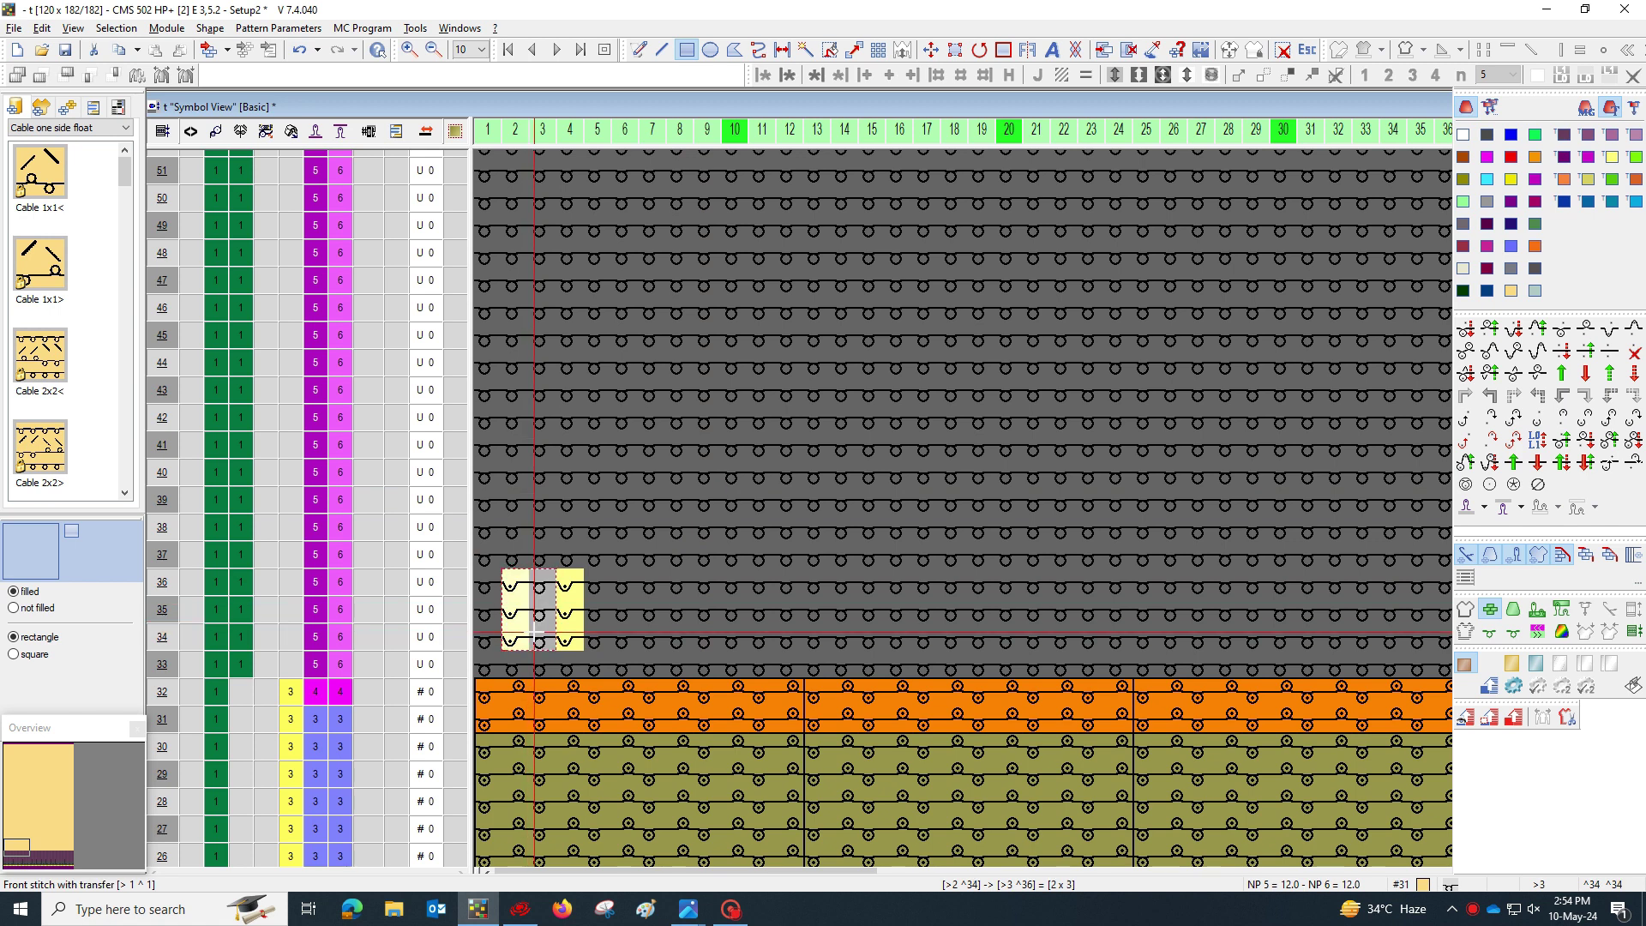
pyautogui.hotkey('ctrl', 'c')
pyautogui.moveTo(535, 635); pyautogui.dragTo(1082, 668)
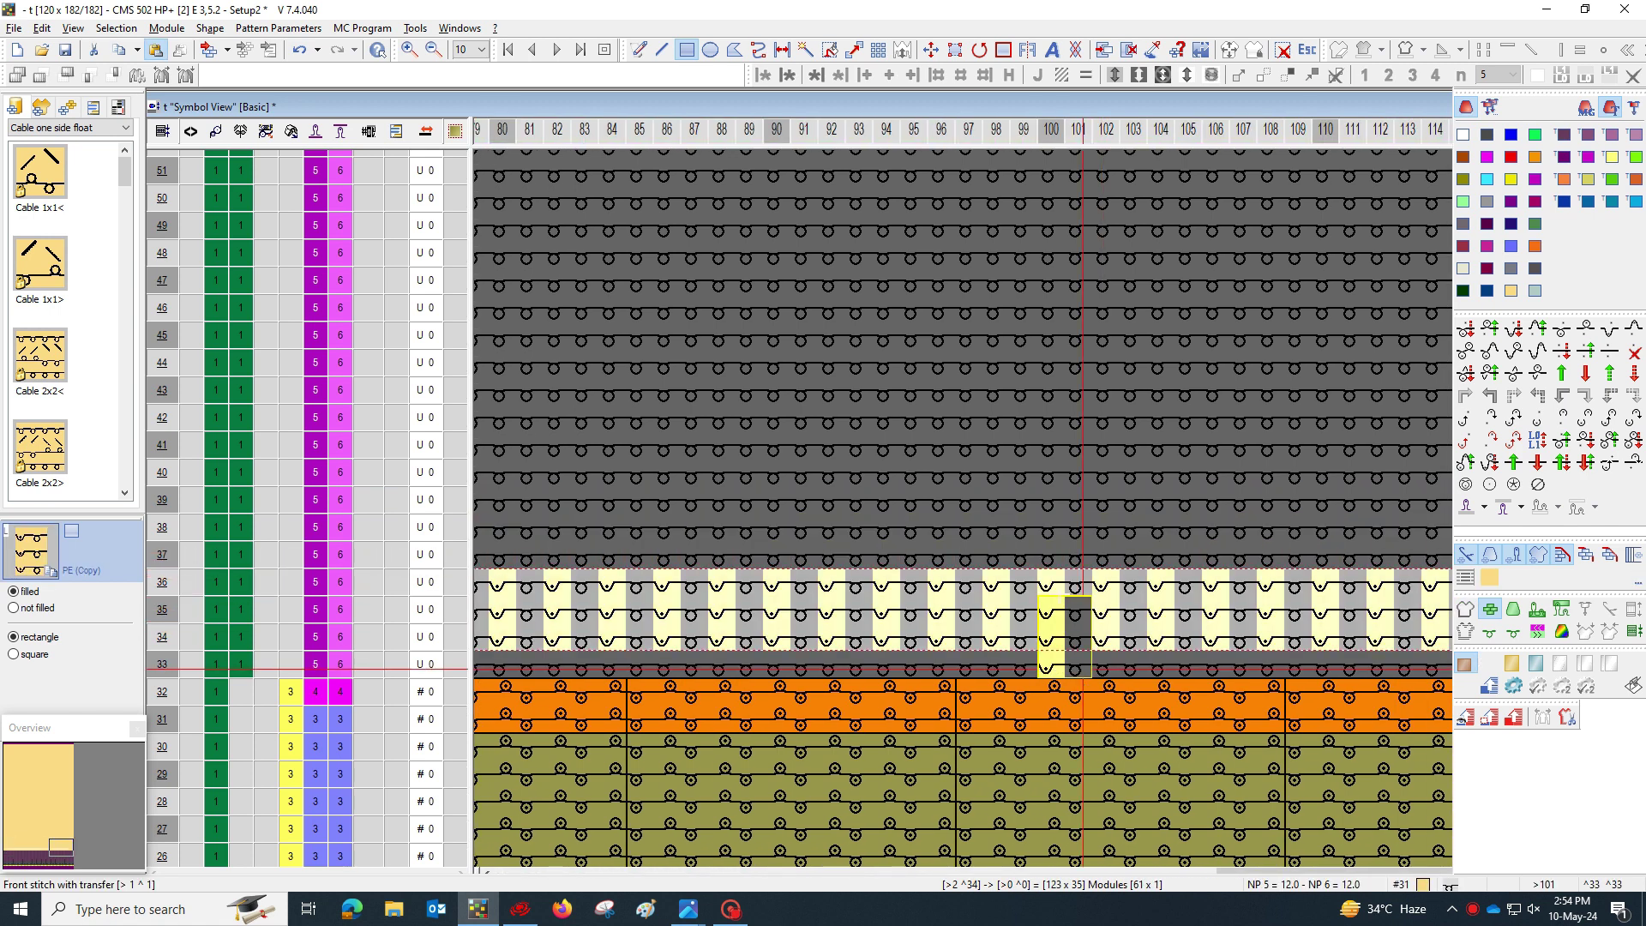
pyautogui.press('Escape')
pyautogui.click(1049, 499)
pyautogui.keyDown('ctrl'); pyautogui.scroll(-3, 1267, 668); pyautogui.keyUp('ctrl')
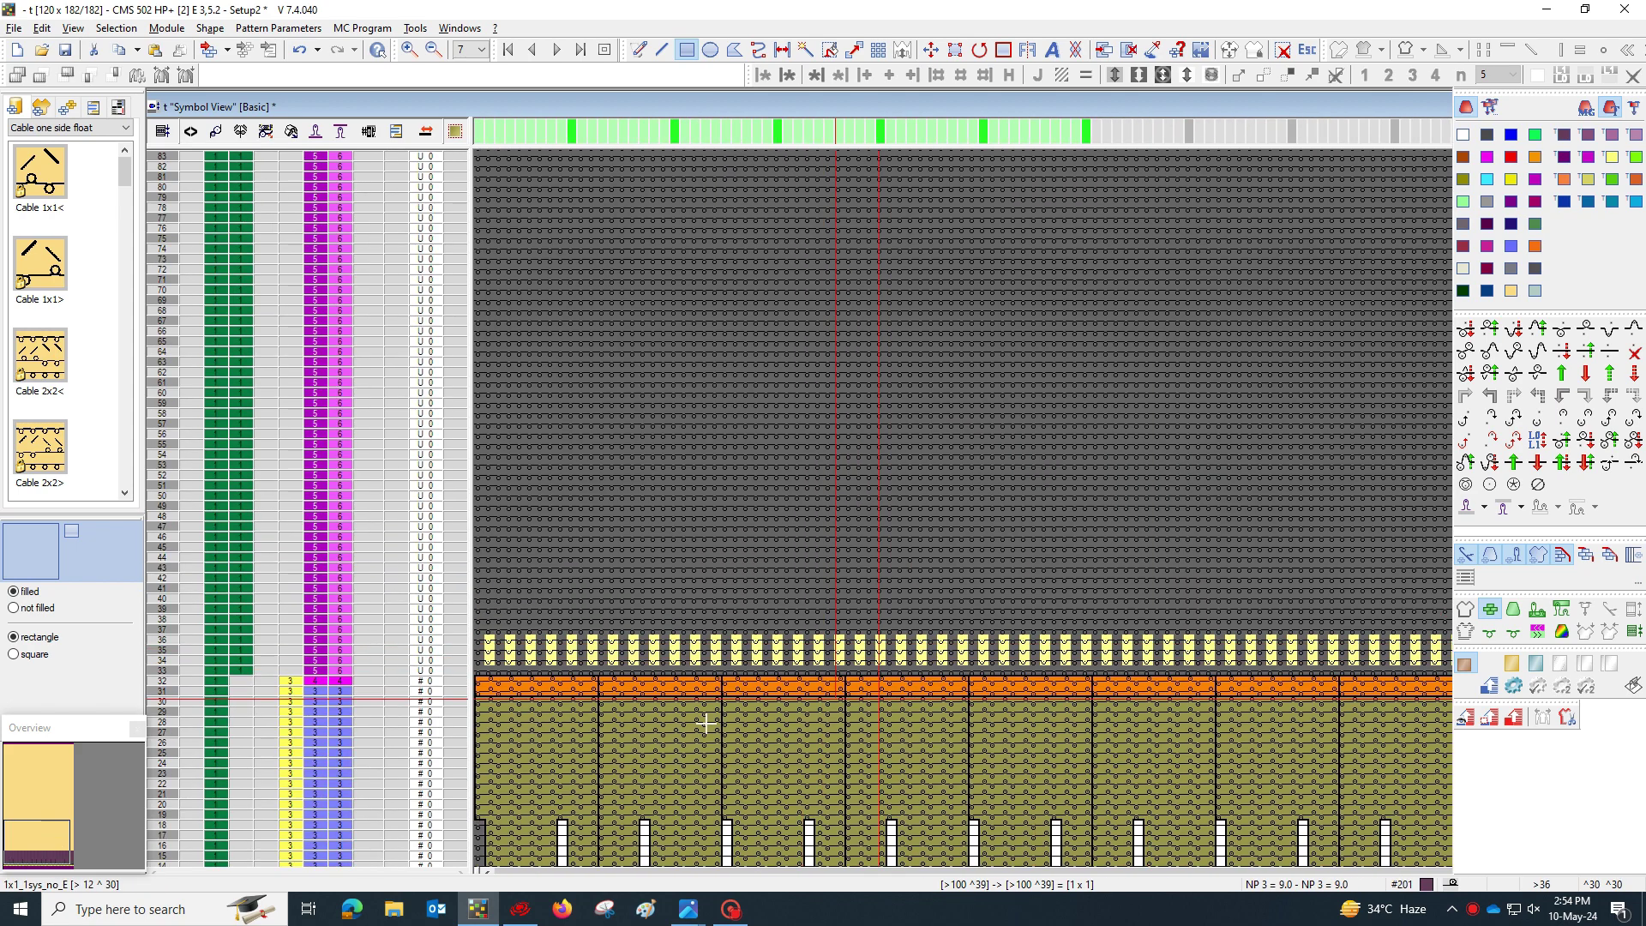
# Fill row 38 with Rear stitch with transfer from column 2 across the fabric width.
pyautogui.keyDown('ctrl'); pyautogui.scroll(4, 706, 723); pyautogui.keyUp('ctrl')
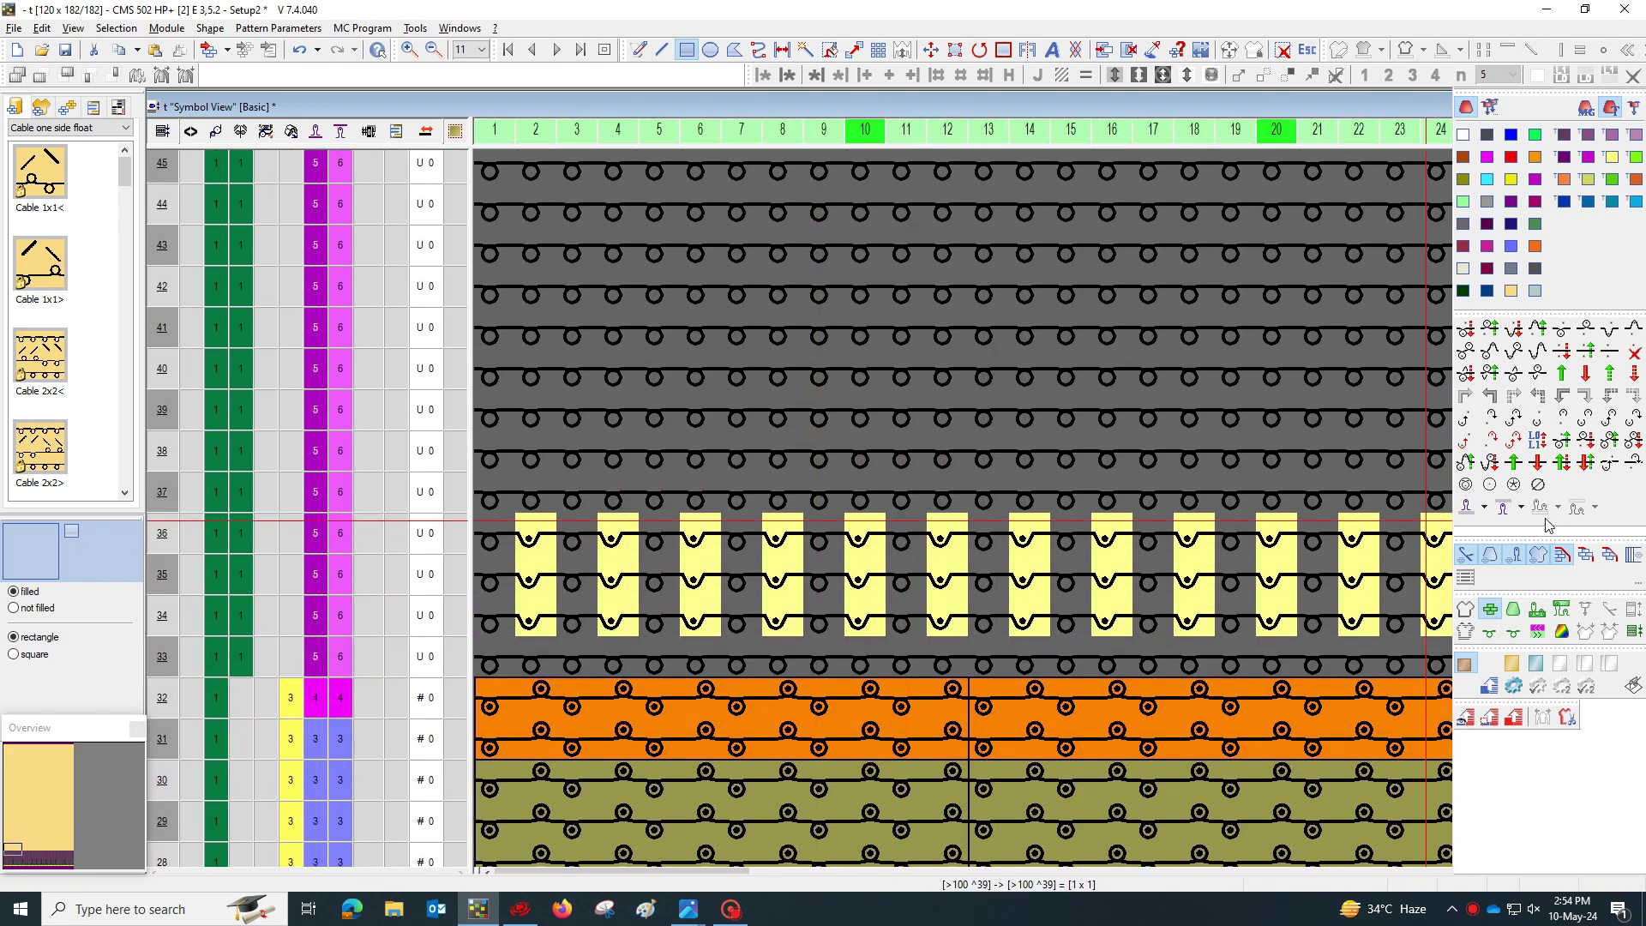
pyautogui.click(1491, 331)
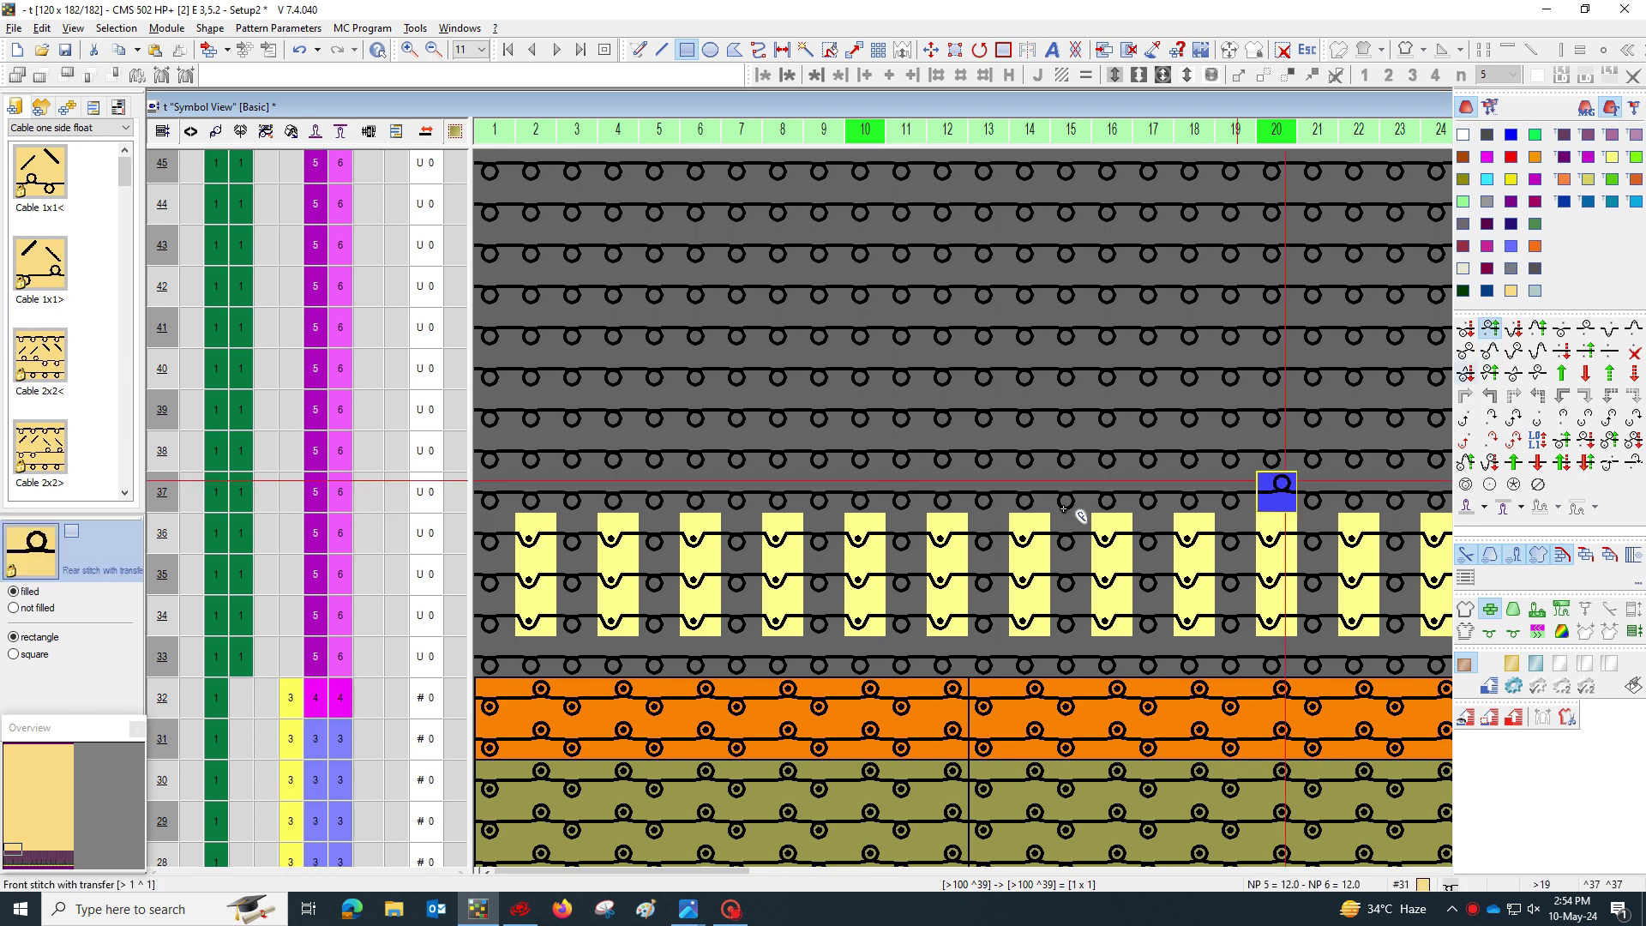
pyautogui.moveTo(531, 446); pyautogui.dragTo(1450, 442)
pyautogui.keyDown('ctrl'); pyautogui.scroll(-3, 996, 419); pyautogui.keyUp('ctrl')
pyautogui.keyDown('ctrl'); pyautogui.scroll(-2, 1399, 513); pyautogui.keyUp('ctrl')
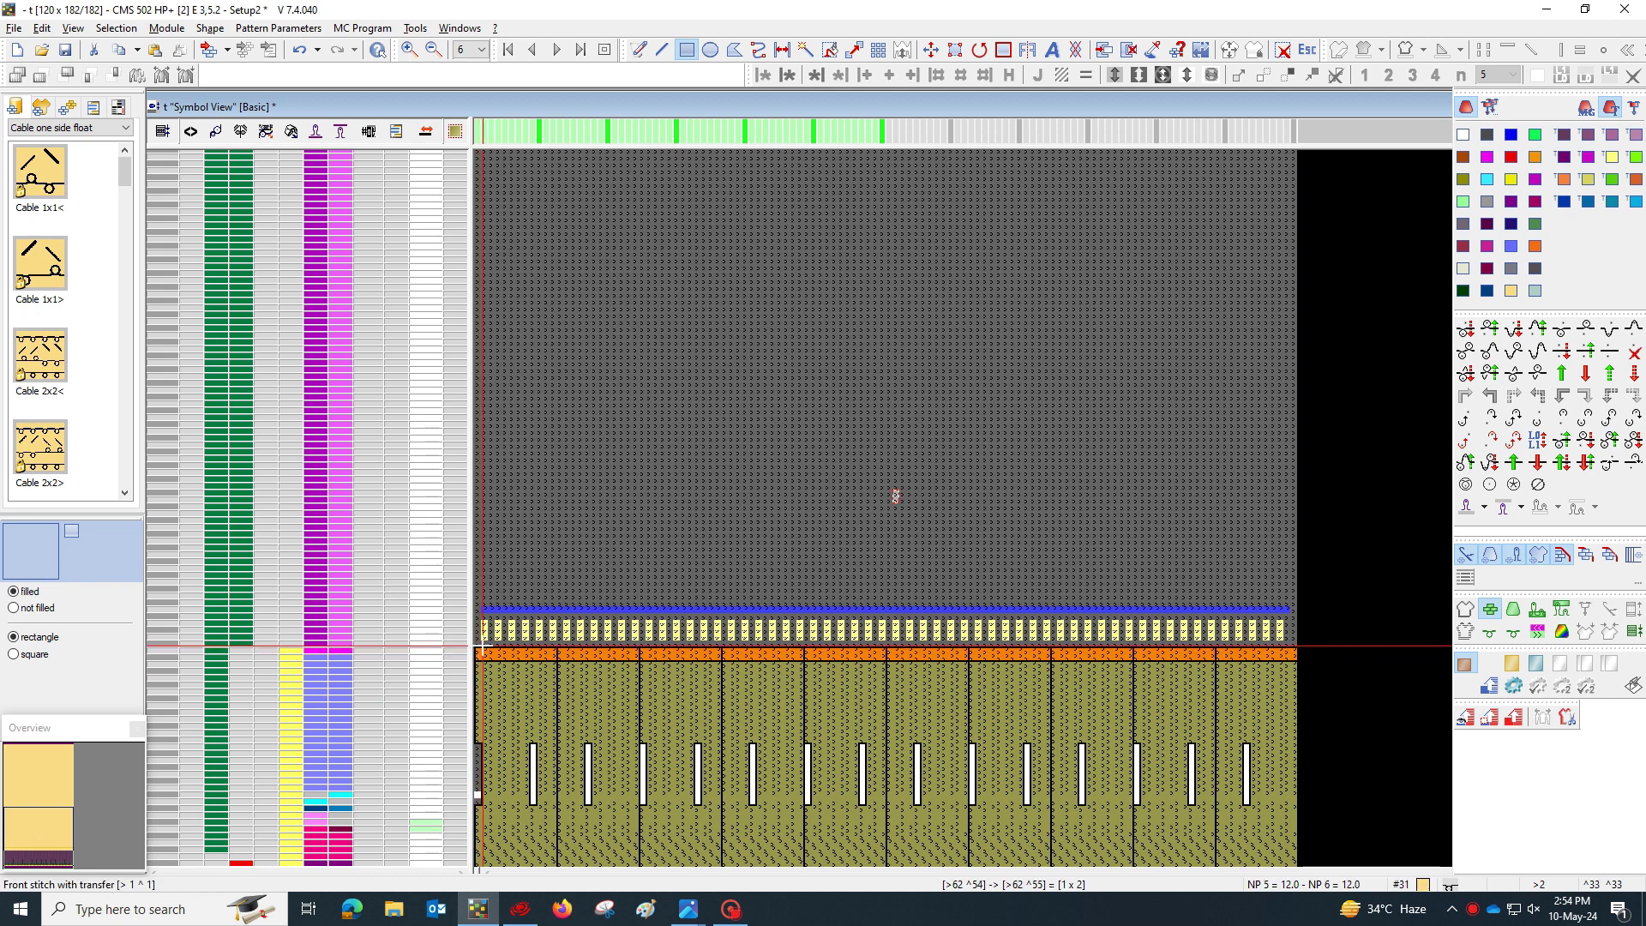
# Copy the tuck and transfer band in columns 2–119, rows 33–39, and paste it above with its tucks on rows 40–42.
pyautogui.moveTo(483, 641); pyautogui.dragTo(1003, 607)
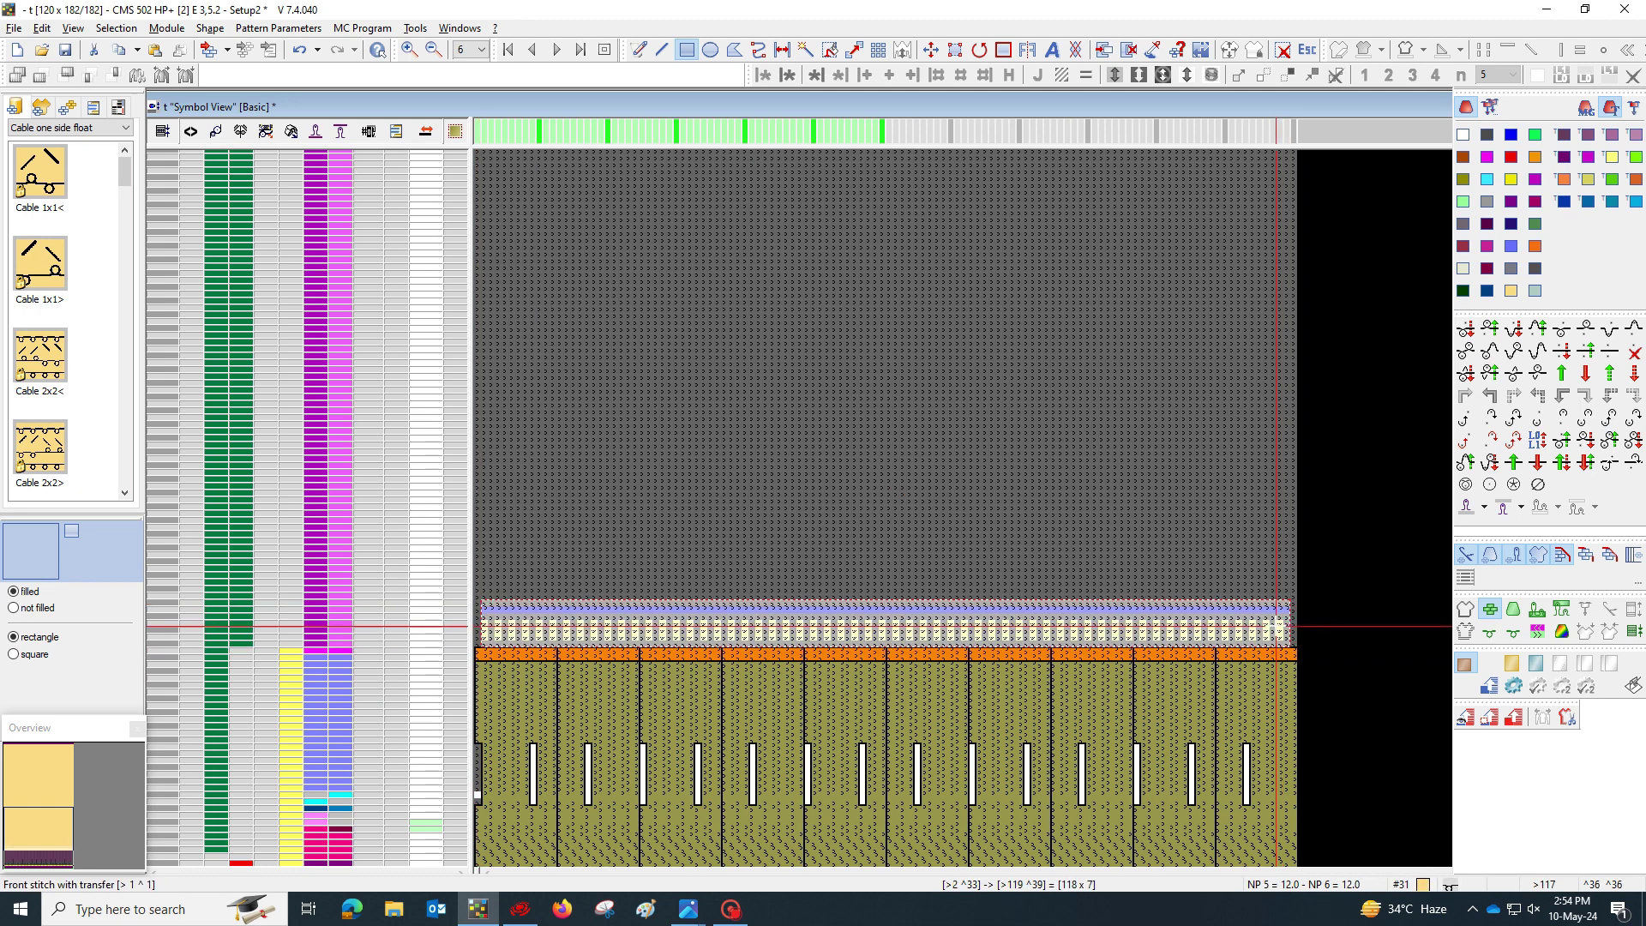
pyautogui.hotkey('ctrl', 'c')
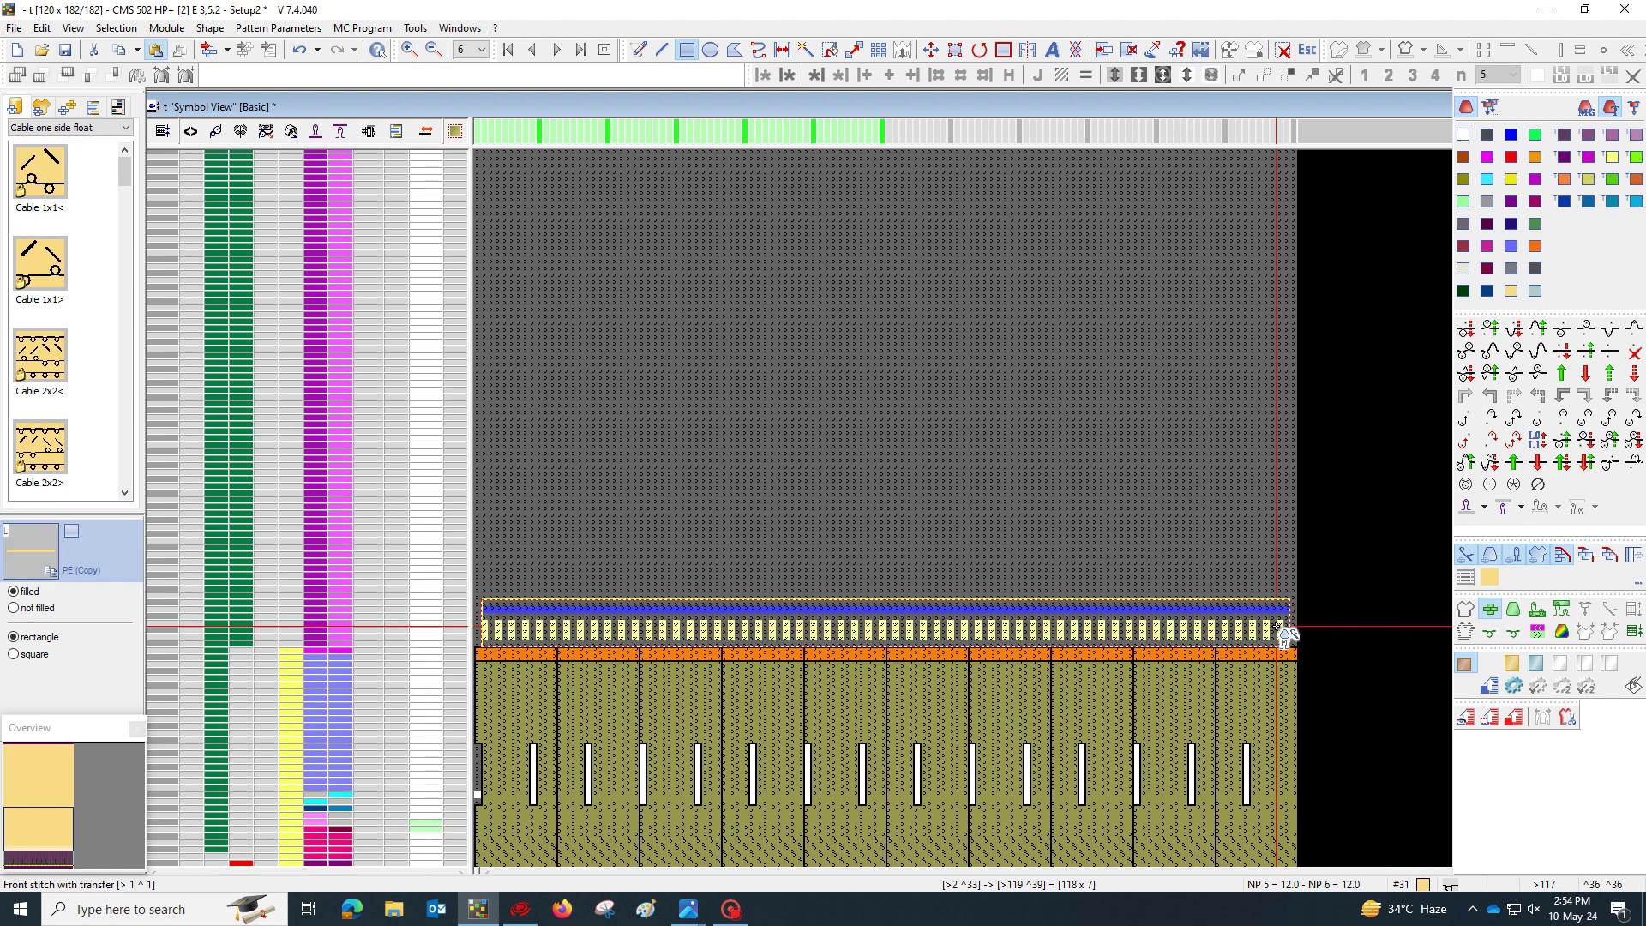
pyautogui.click(1269, 597)
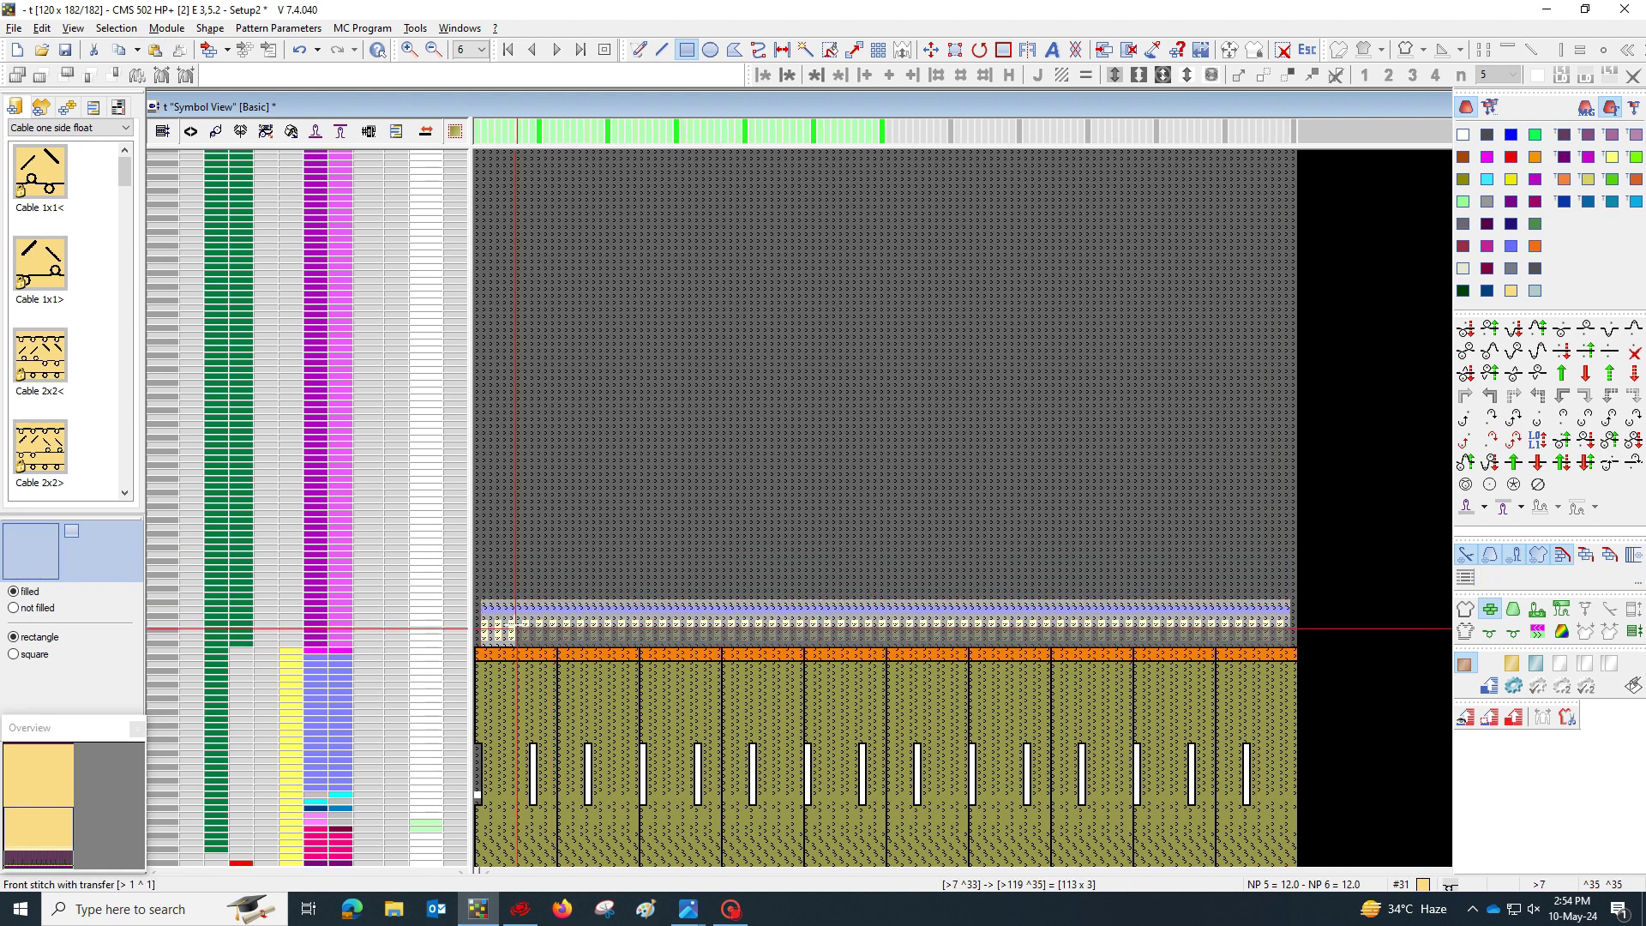
pyautogui.moveTo(588, 632); pyautogui.dragTo(604, 562)
pyautogui.moveTo(637, 474); pyautogui.dragTo(643, 469)
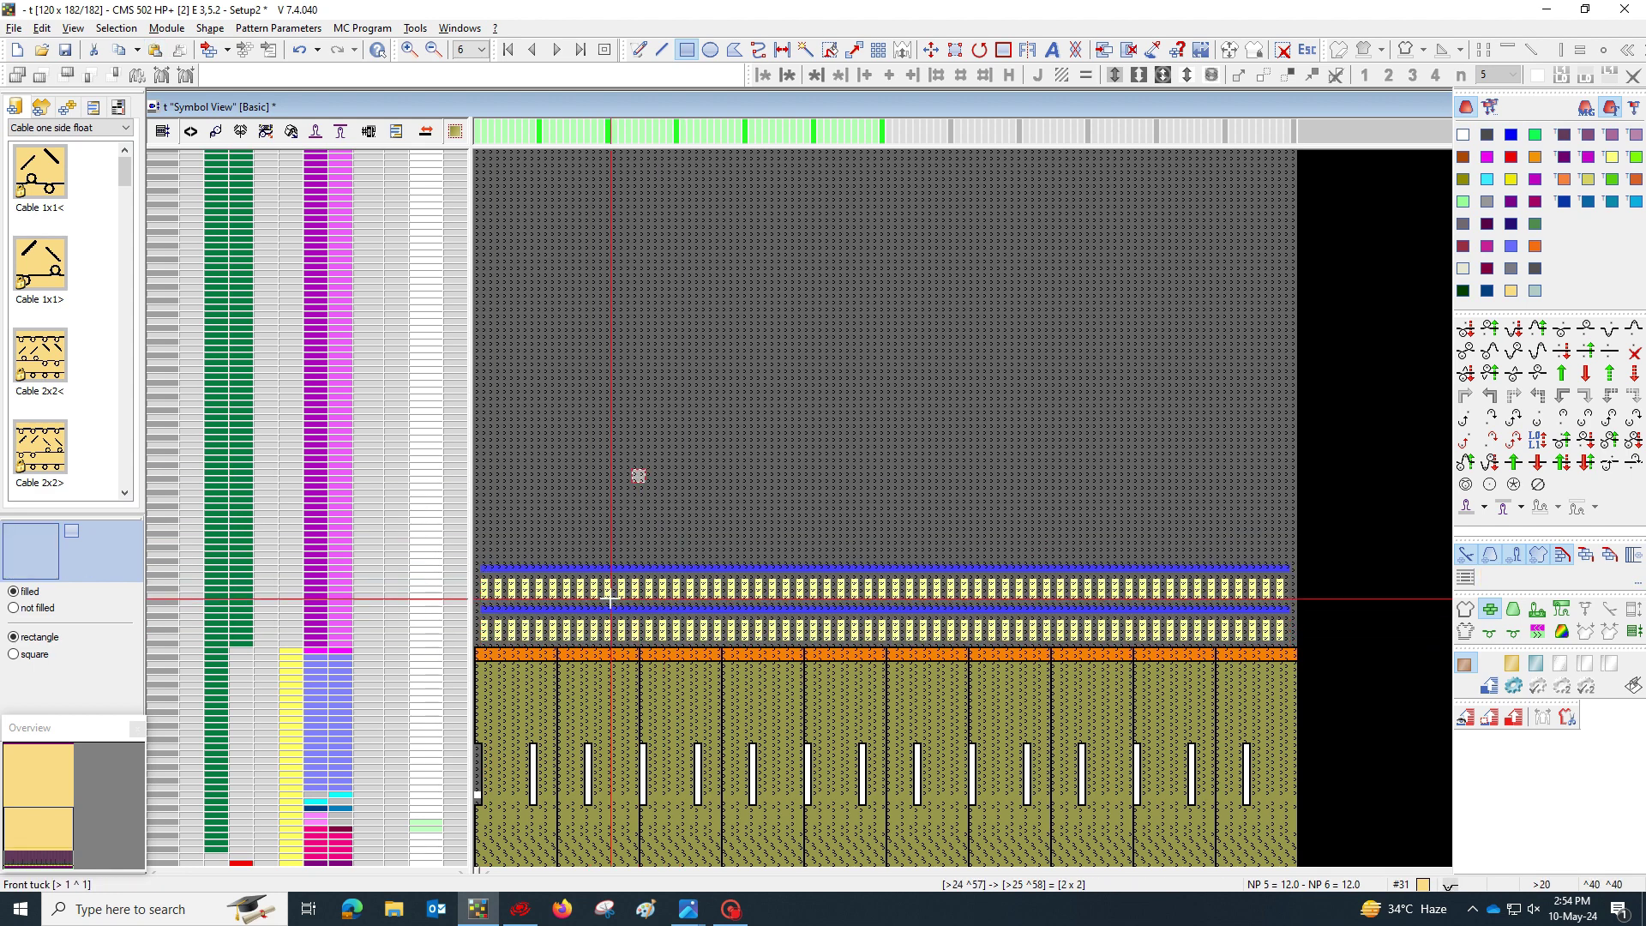
# Load the Pointelle module group and place one Pointelle_v_Repeat <= module at column 6, row 48.
pyautogui.keyDown('ctrl'); pyautogui.scroll(-3, 609, 589); pyautogui.keyUp('ctrl')
pyautogui.keyDown('ctrl'); pyautogui.scroll(5, 492, 609); pyautogui.keyUp('ctrl')
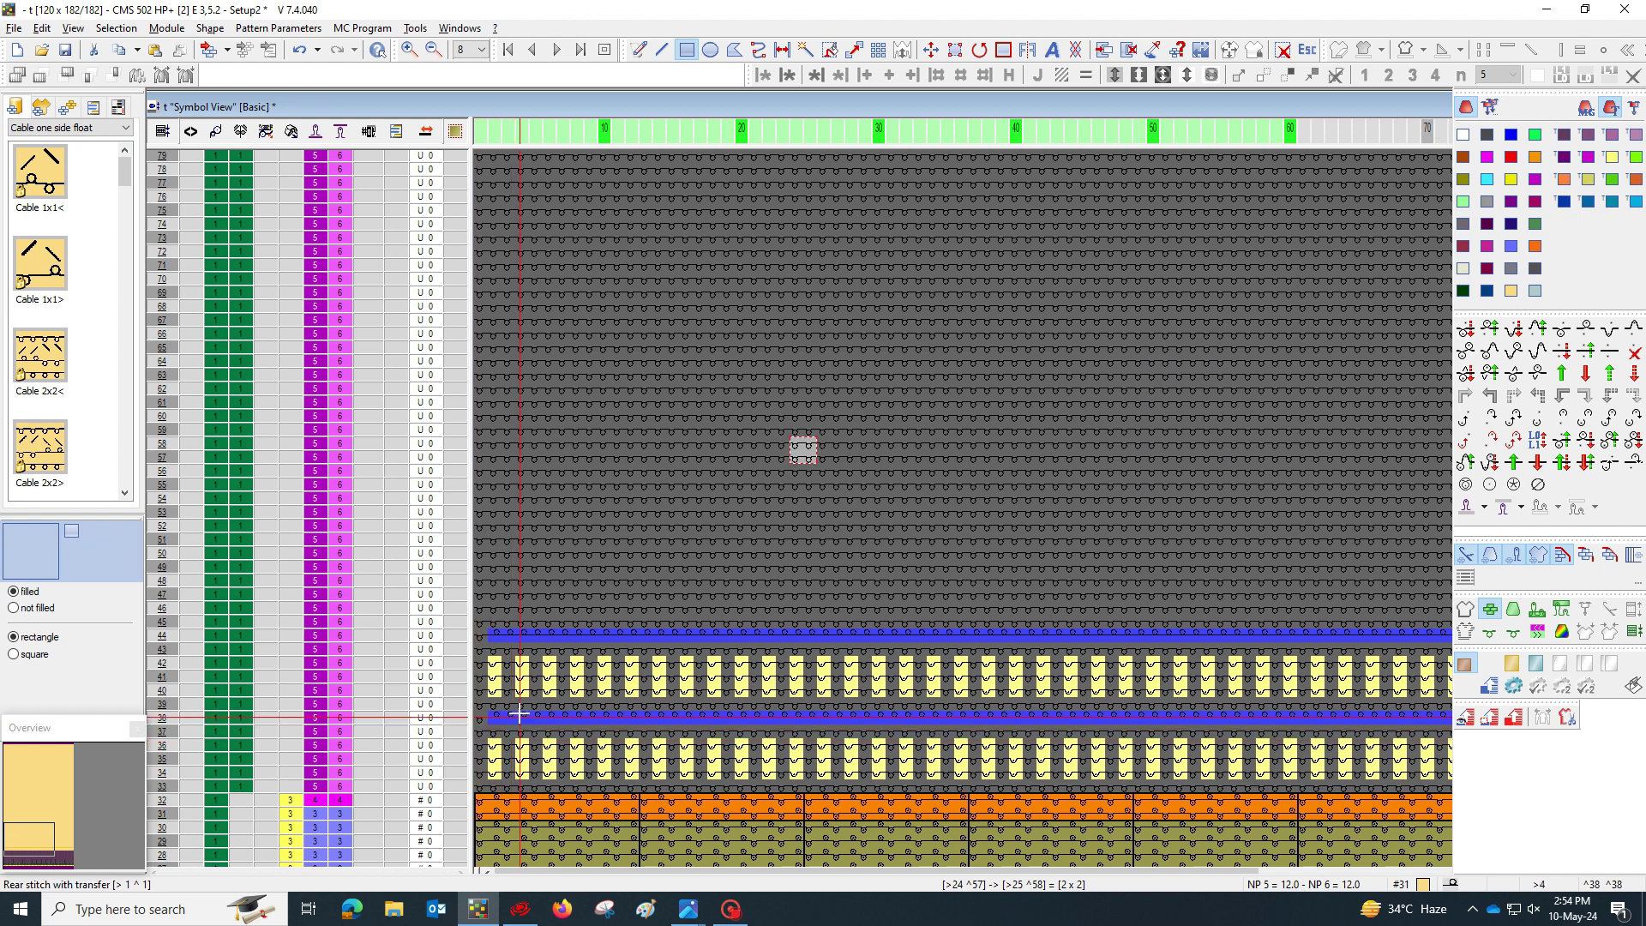
pyautogui.keyDown('ctrl'); pyautogui.scroll(3, 518, 712); pyautogui.keyUp('ctrl')
pyautogui.moveTo(643, 722); pyautogui.dragTo(831, 739, button='middle')
pyautogui.moveTo(820, 581); pyautogui.dragTo(896, 562, button='middle')
pyautogui.scroll(-4, 897, 561)
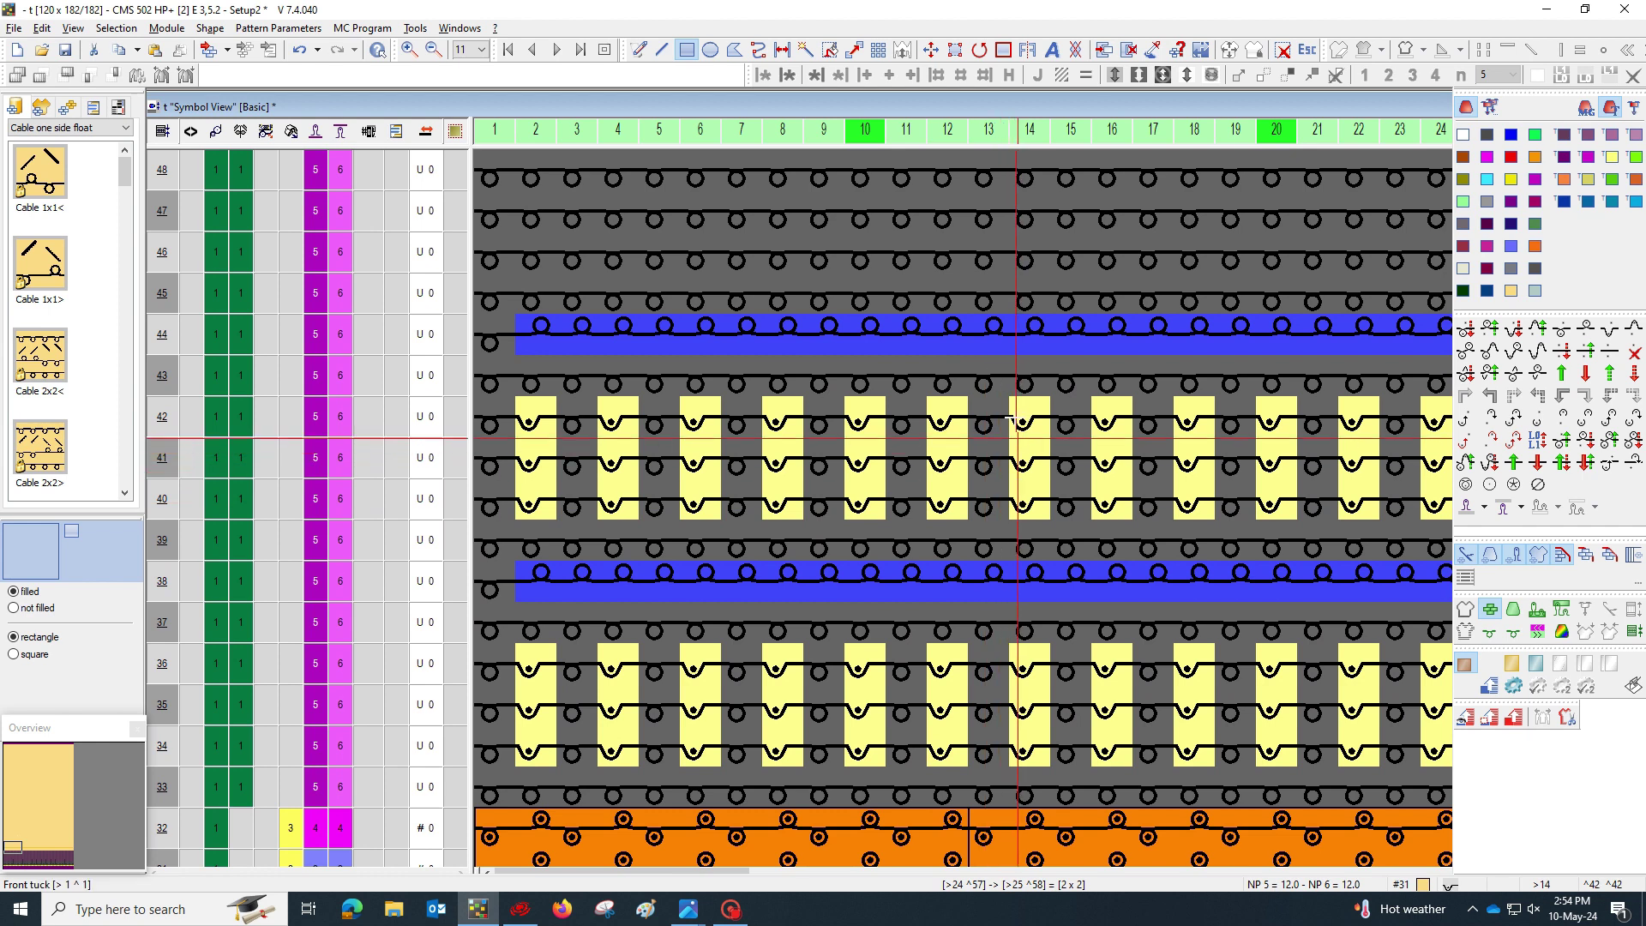
pyautogui.click(59, 129)
pyautogui.click(52, 165)
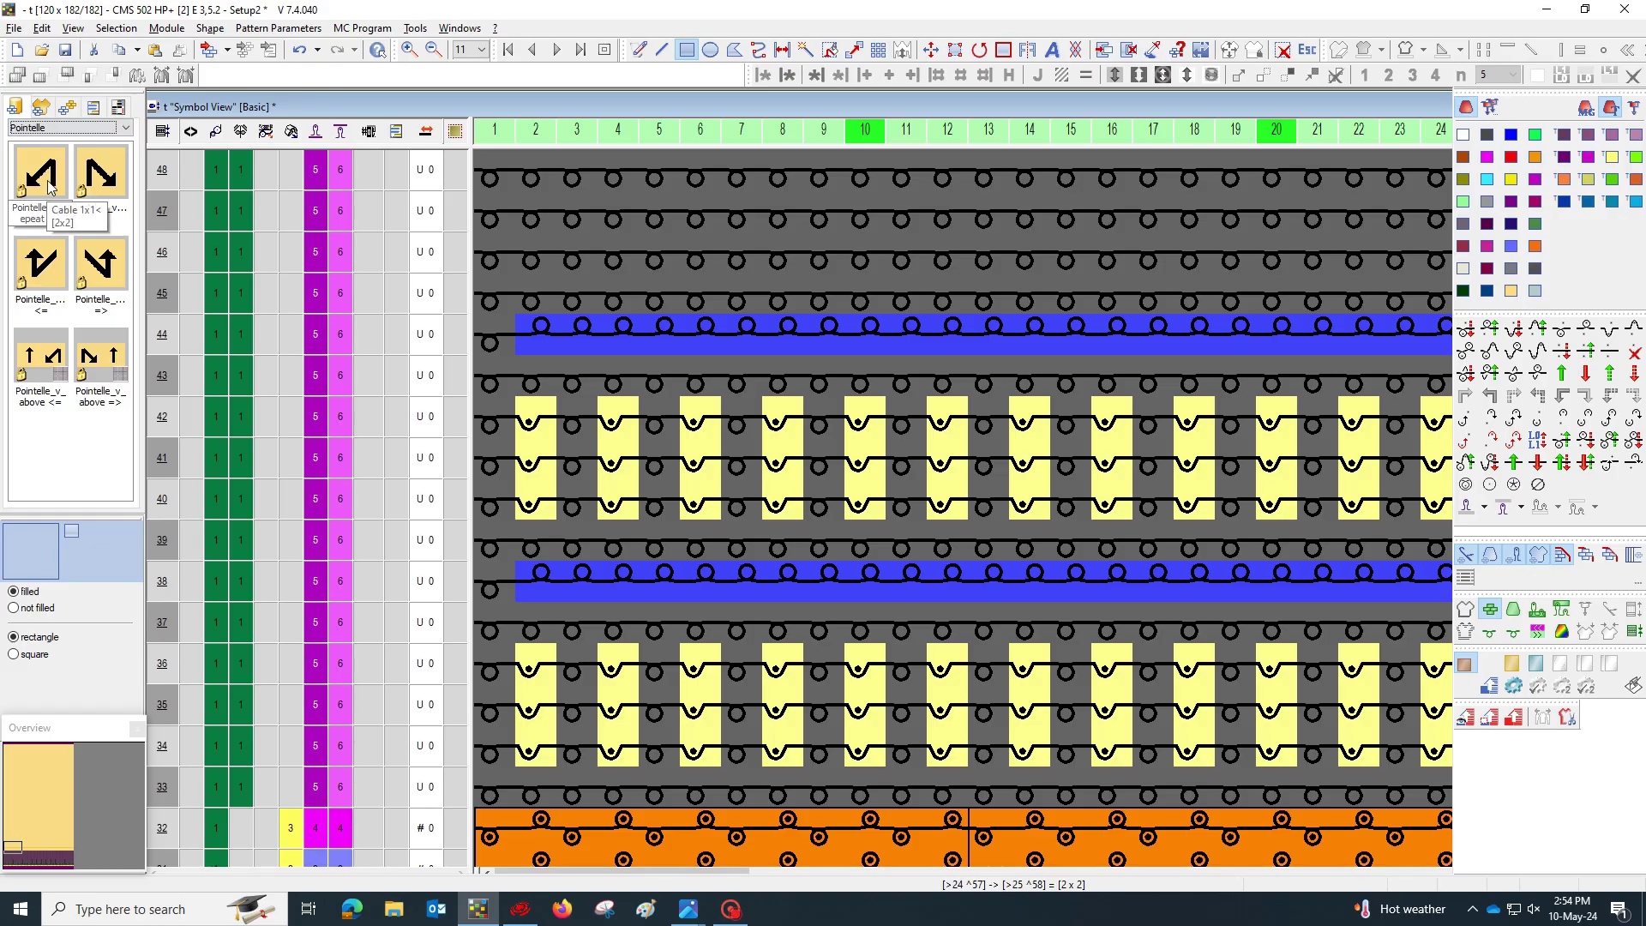
pyautogui.click(55, 186)
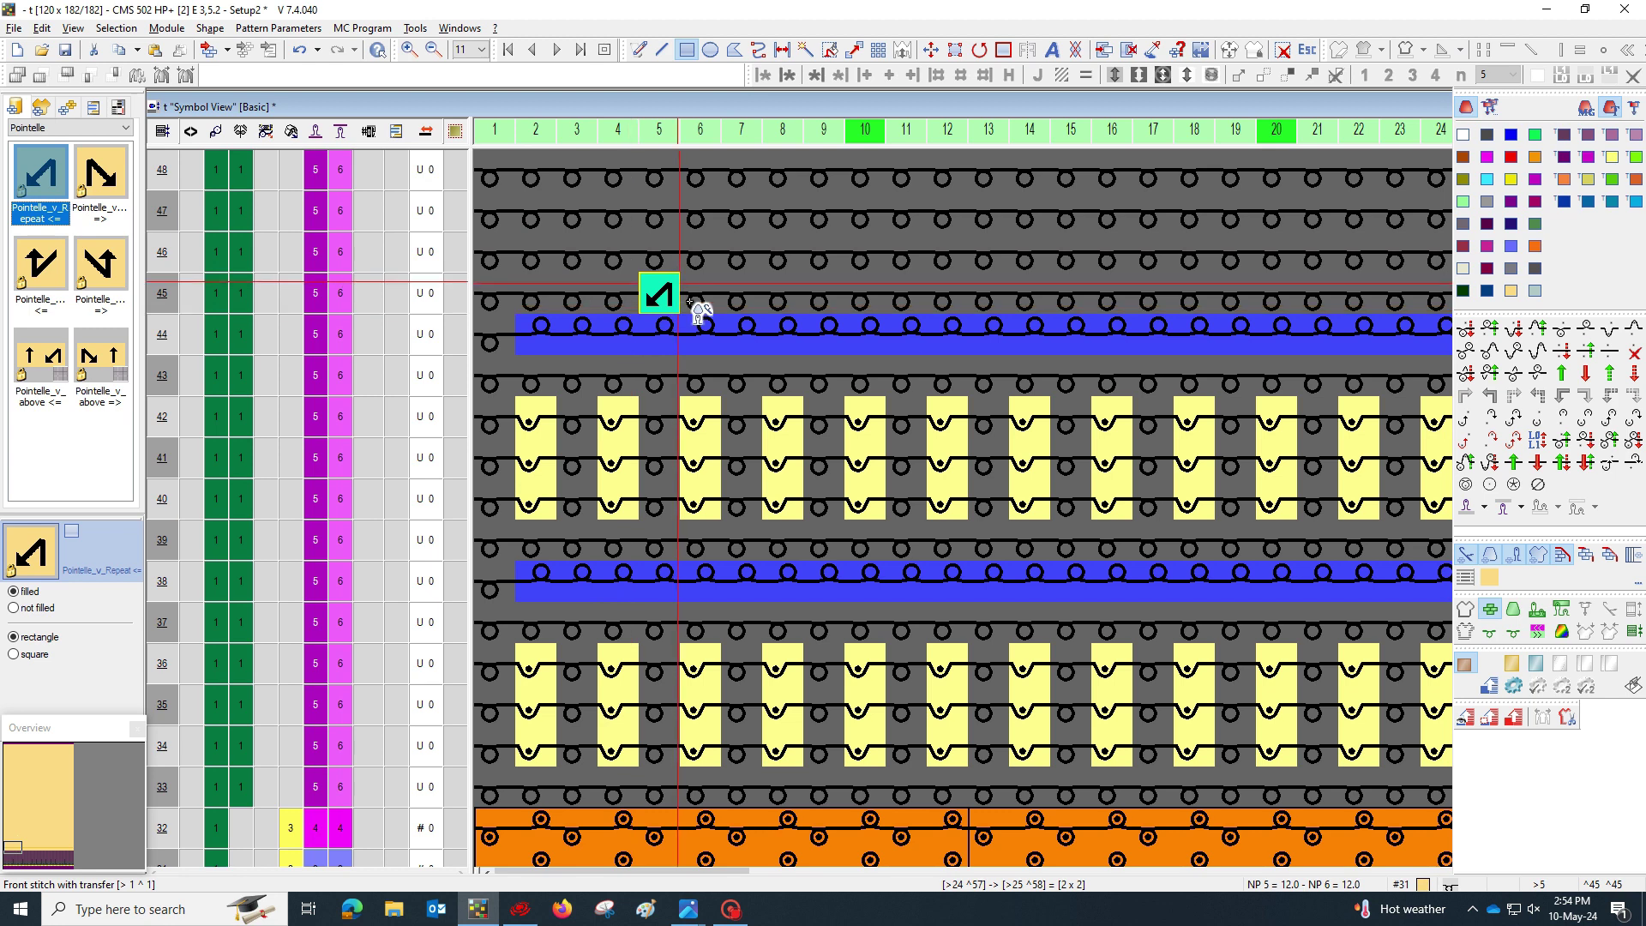
pyautogui.scroll(1, 776, 276)
pyautogui.scroll(1, 775, 276)
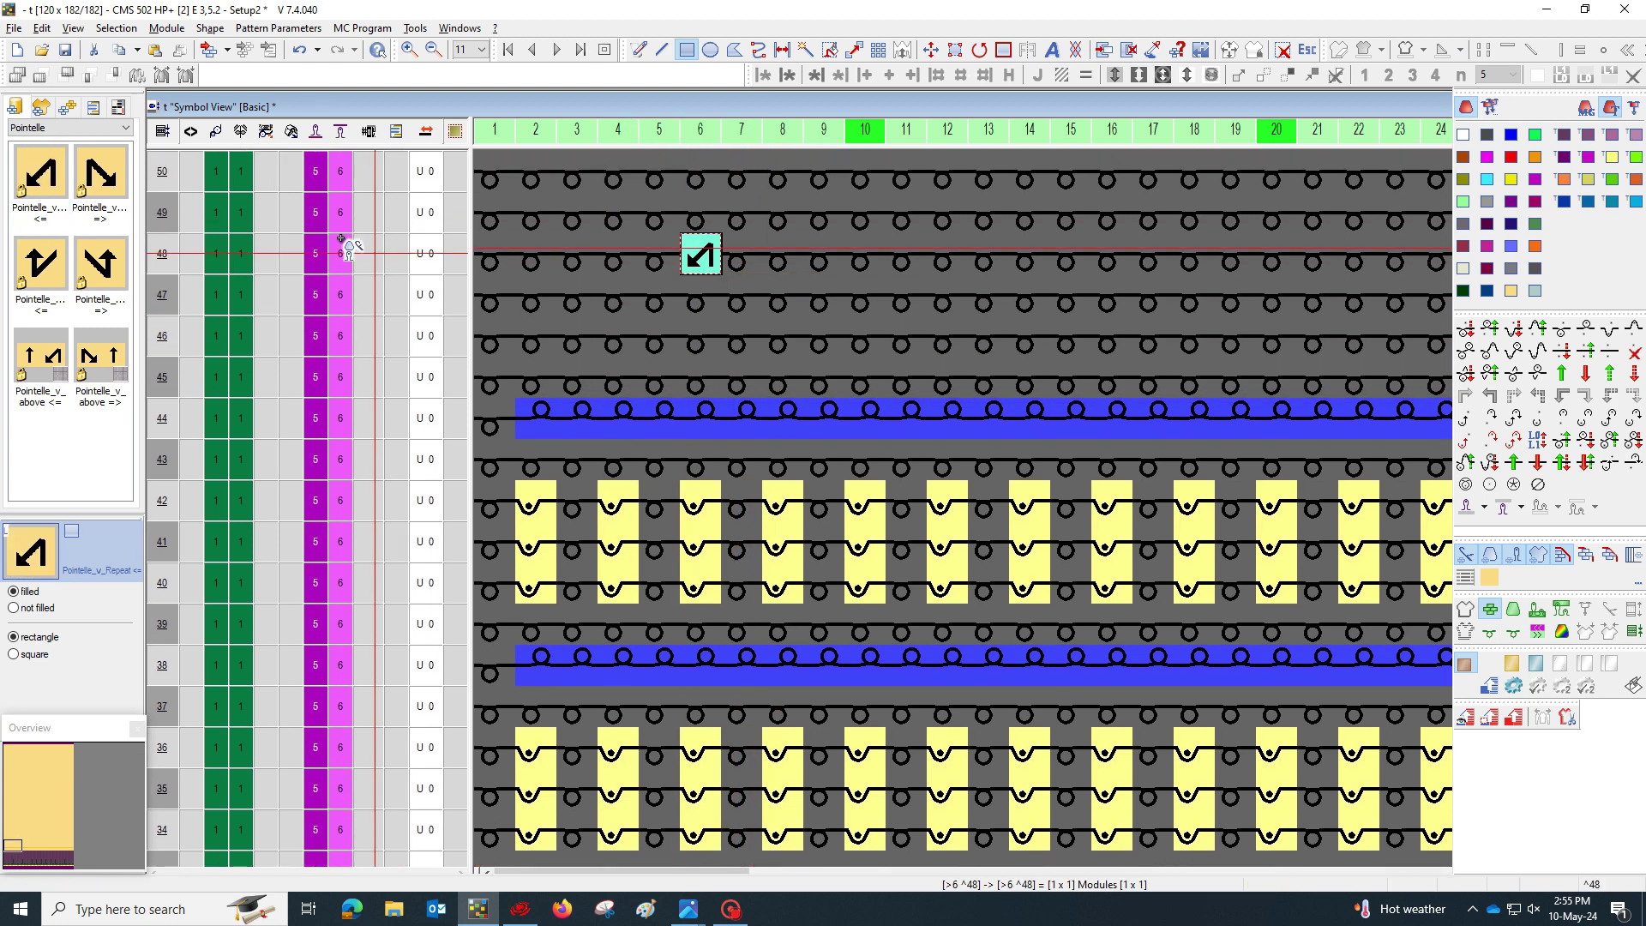
# Place a Pointelle_v_Repeat => module at column 7, row 48, and a Float at column 6, row 49.
pyautogui.click(121, 183)
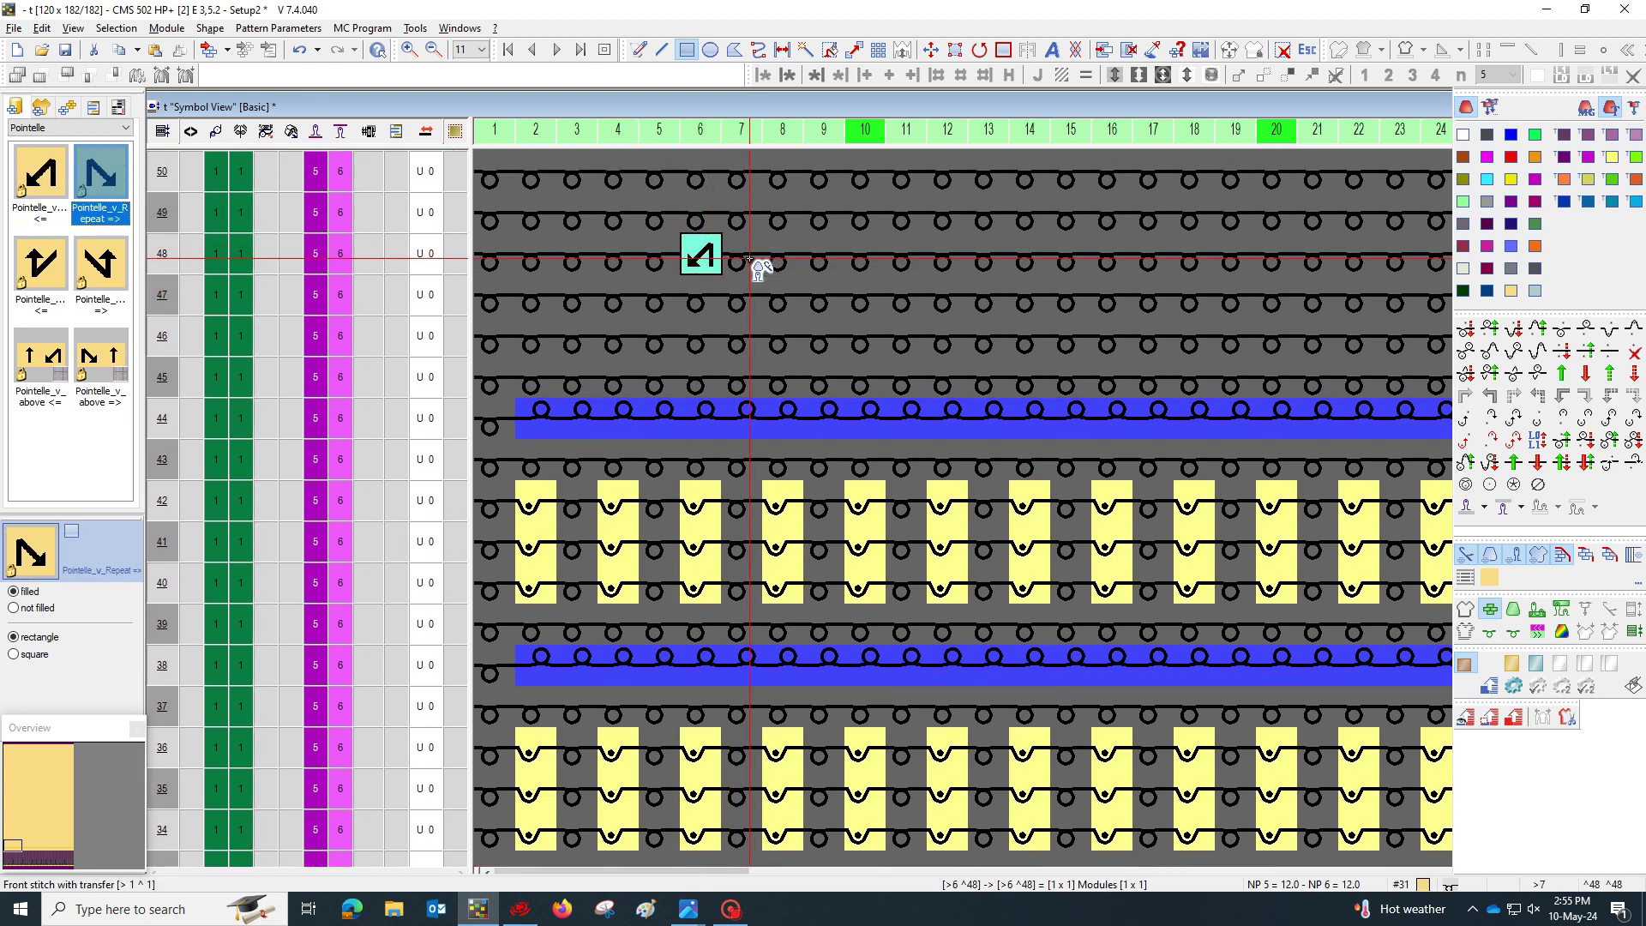
pyautogui.click(746, 256)
pyautogui.press('Escape')
pyautogui.click(1618, 348)
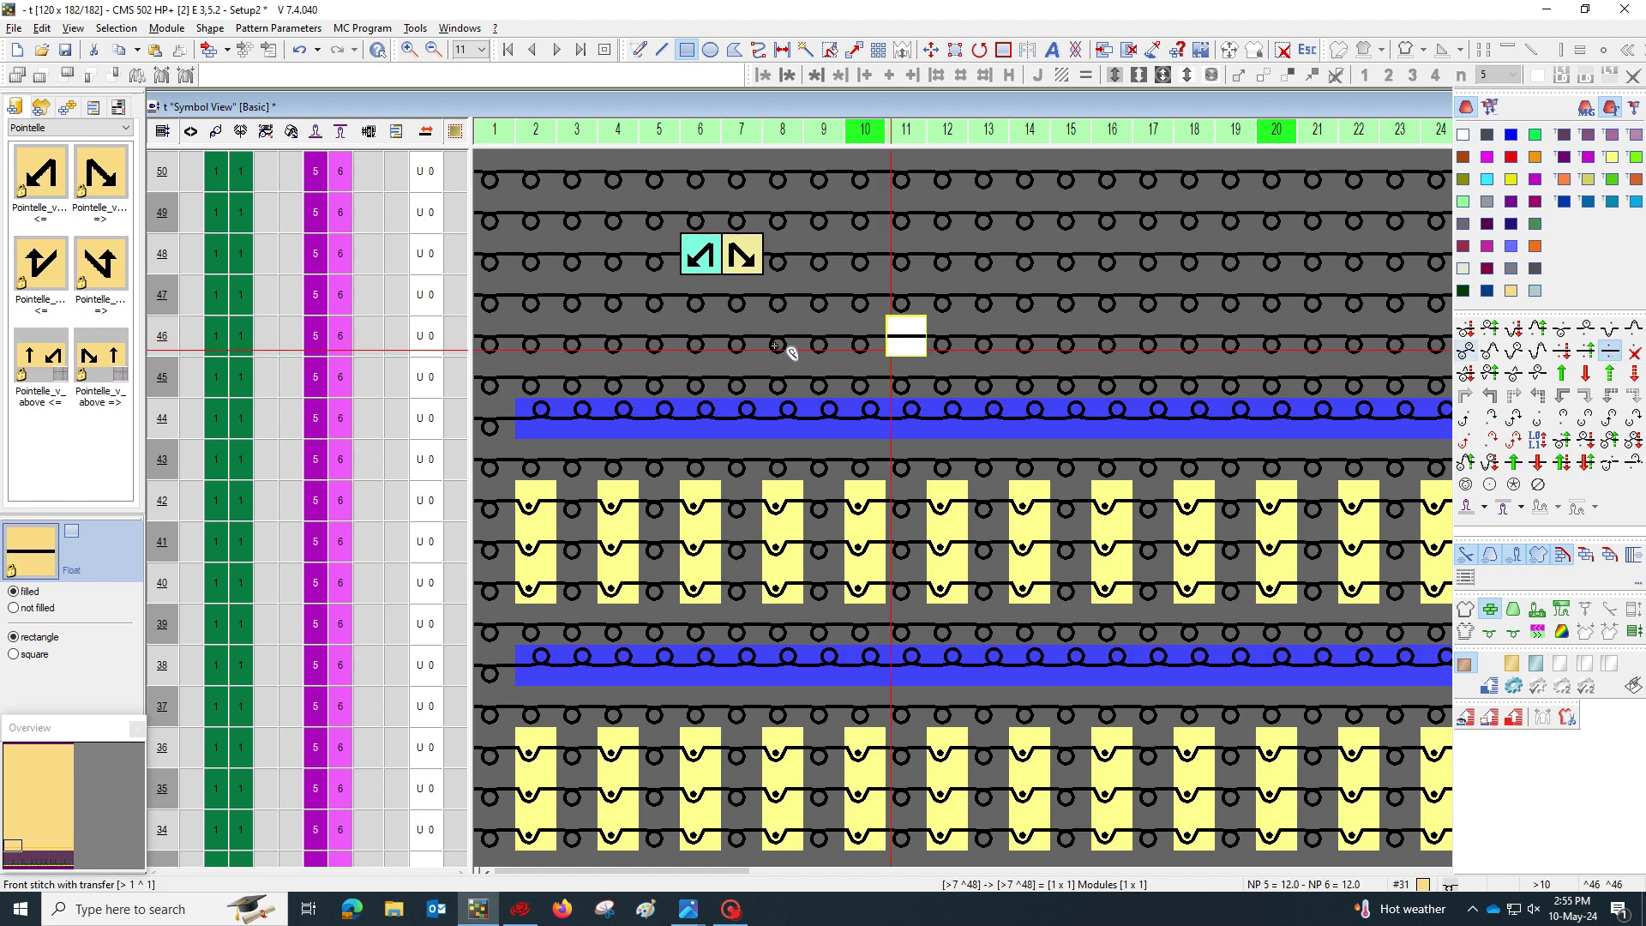
pyautogui.click(700, 208)
pyautogui.press('Escape')
pyautogui.moveTo(852, 207); pyautogui.dragTo(897, 248, button='middle')
pyautogui.scroll(1, 896, 248)
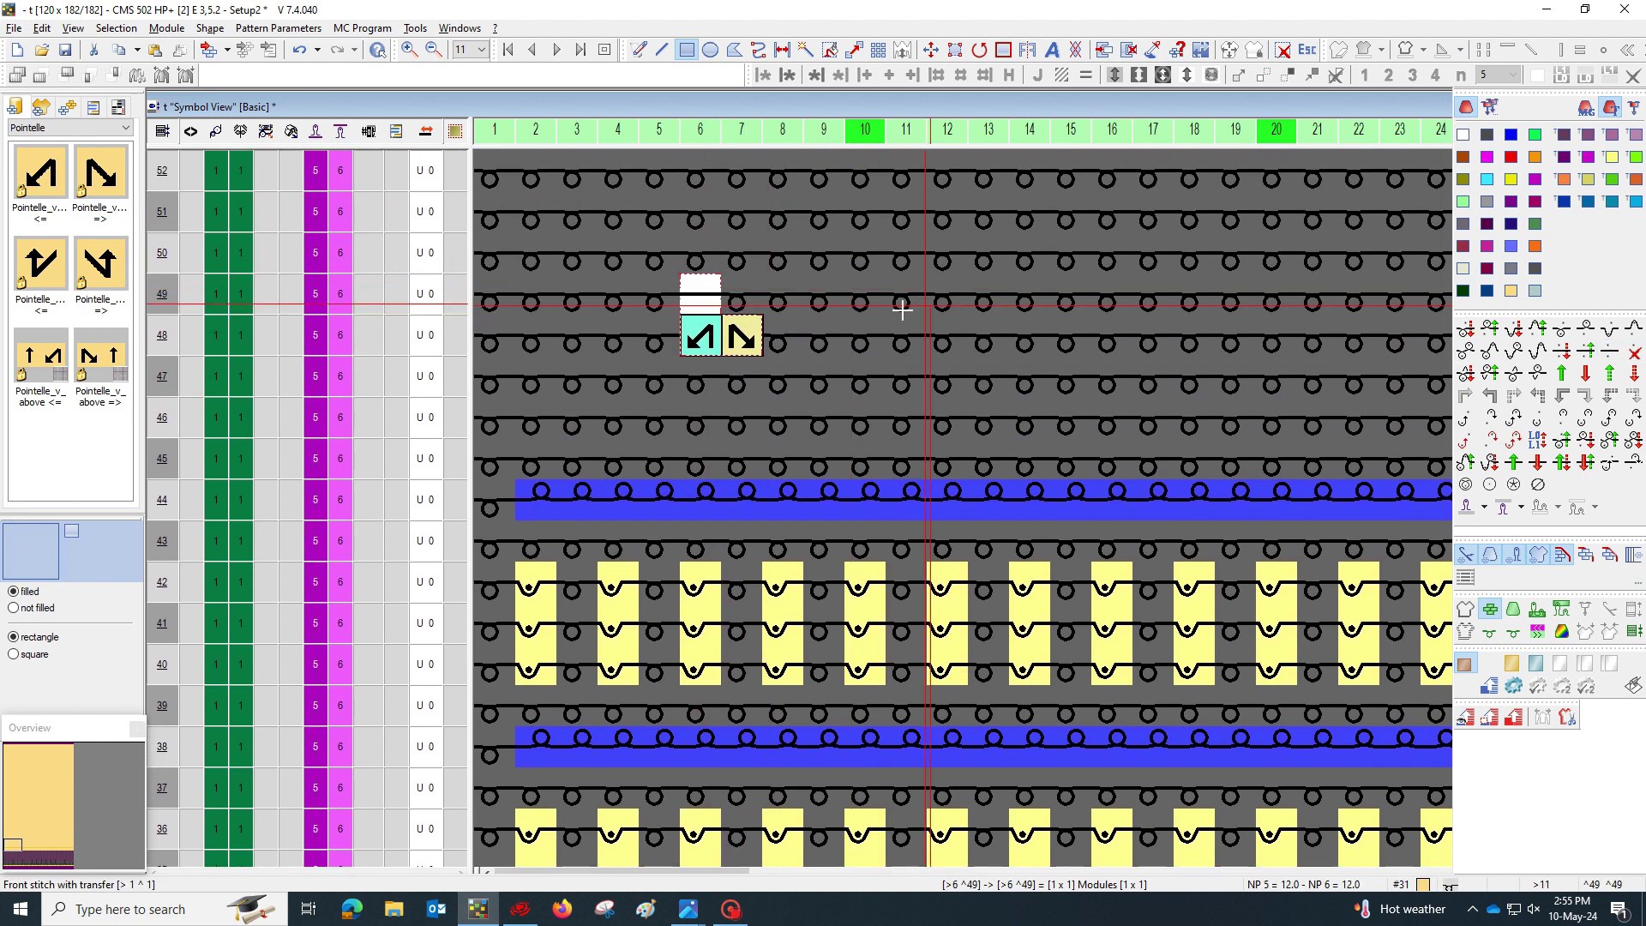
# Copy the pointelle block in columns 6–8, rows 48–49, and repeat it across the fabric width from column 2.
pyautogui.moveTo(700, 294); pyautogui.dragTo(779, 339)
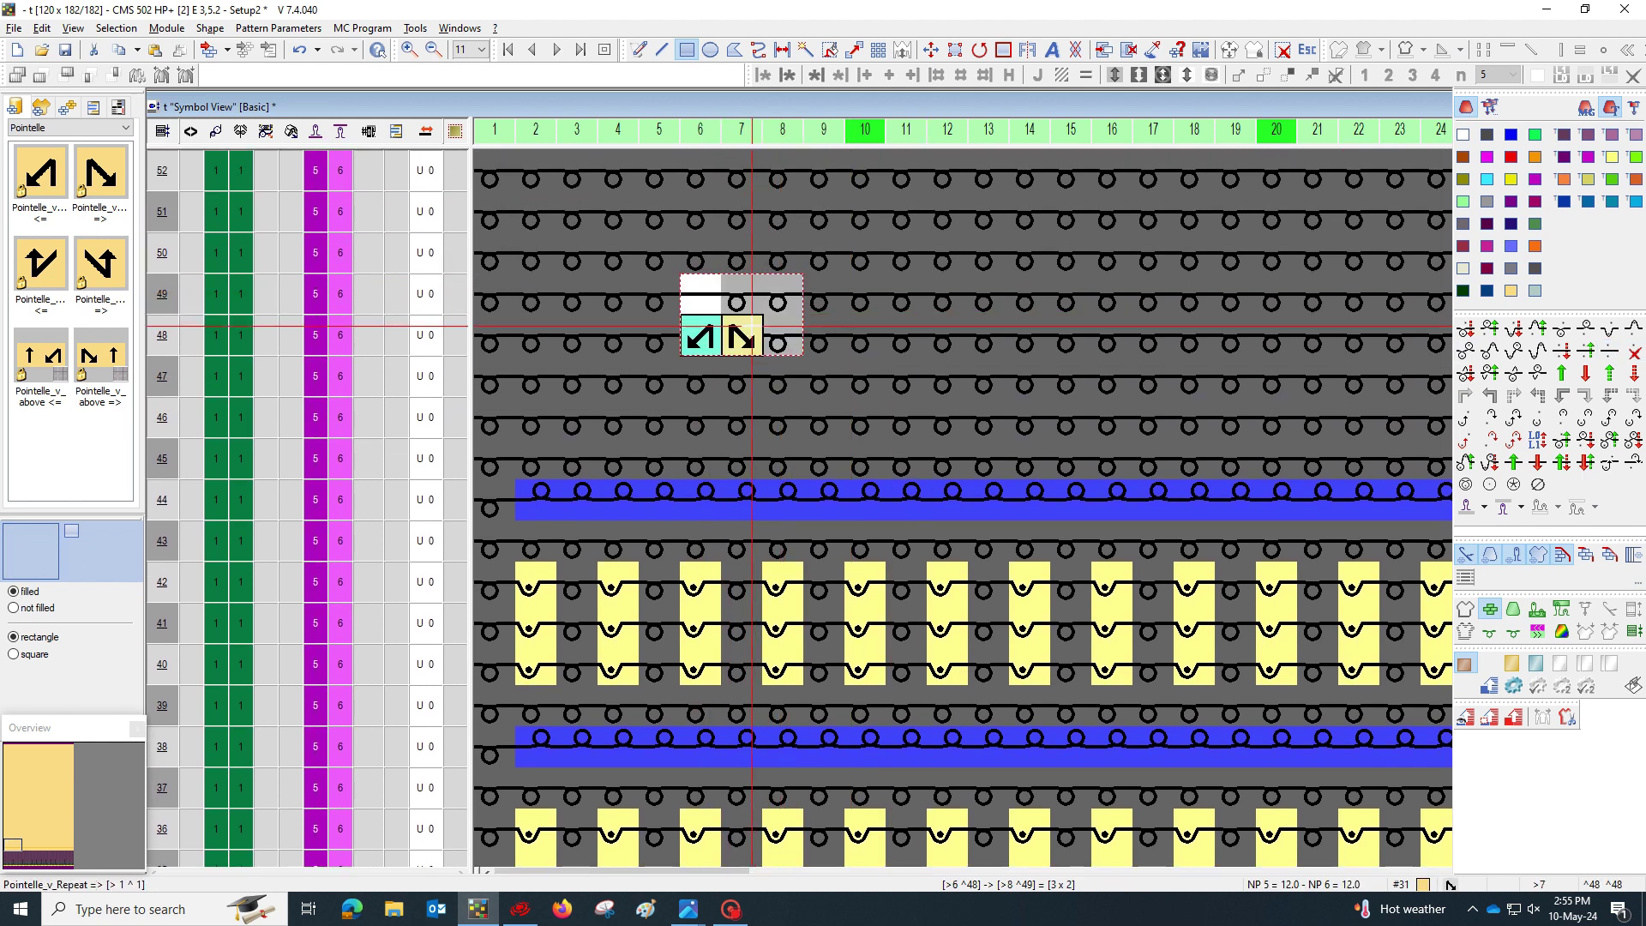
pyautogui.hotkey('ctrl', 'c')
pyautogui.hotkey('ctrl', 'v')
pyautogui.moveTo(579, 323); pyautogui.dragTo(1509, 313)
pyautogui.press('Escape')
pyautogui.keyDown('ctrl'); pyautogui.scroll(-2, 1059, 450); pyautogui.keyUp('ctrl')
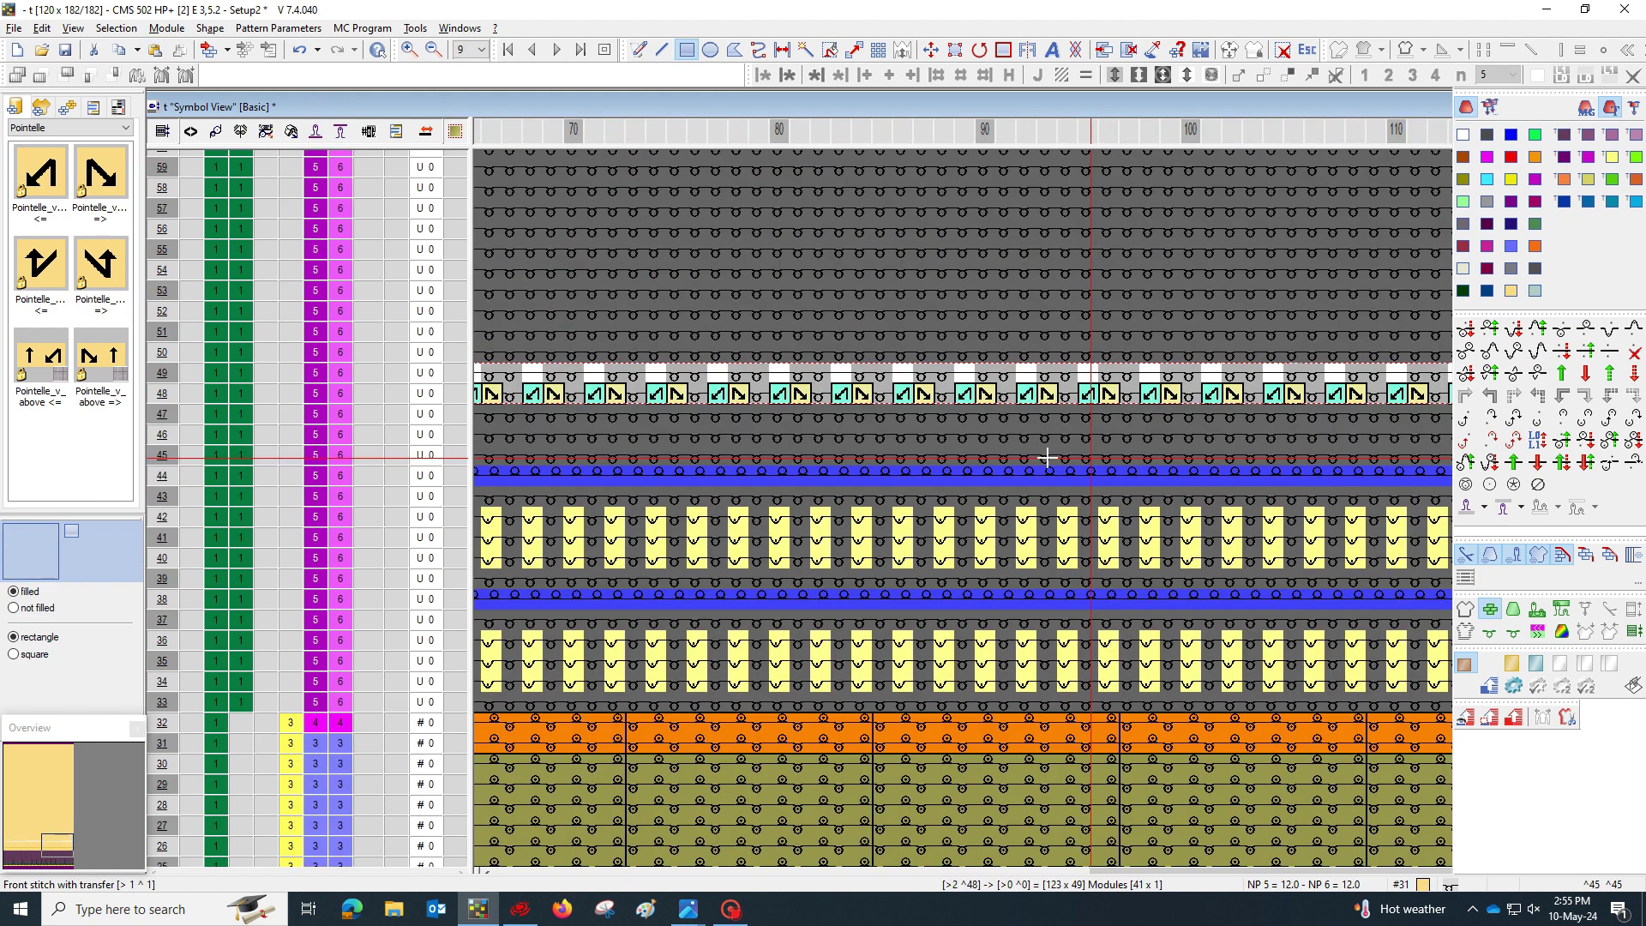
# Draw Rear stitch with transfer lines from column 2 on rows 51 and 55, ending row 55 at column 39.
pyautogui.moveTo(823, 460); pyautogui.dragTo(1326, 435, button='middle')
pyautogui.moveTo(771, 433); pyautogui.dragTo(1448, 437, button='middle')
pyautogui.moveTo(1003, 463); pyautogui.dragTo(1354, 465, button='middle')
pyautogui.click(833, 422)
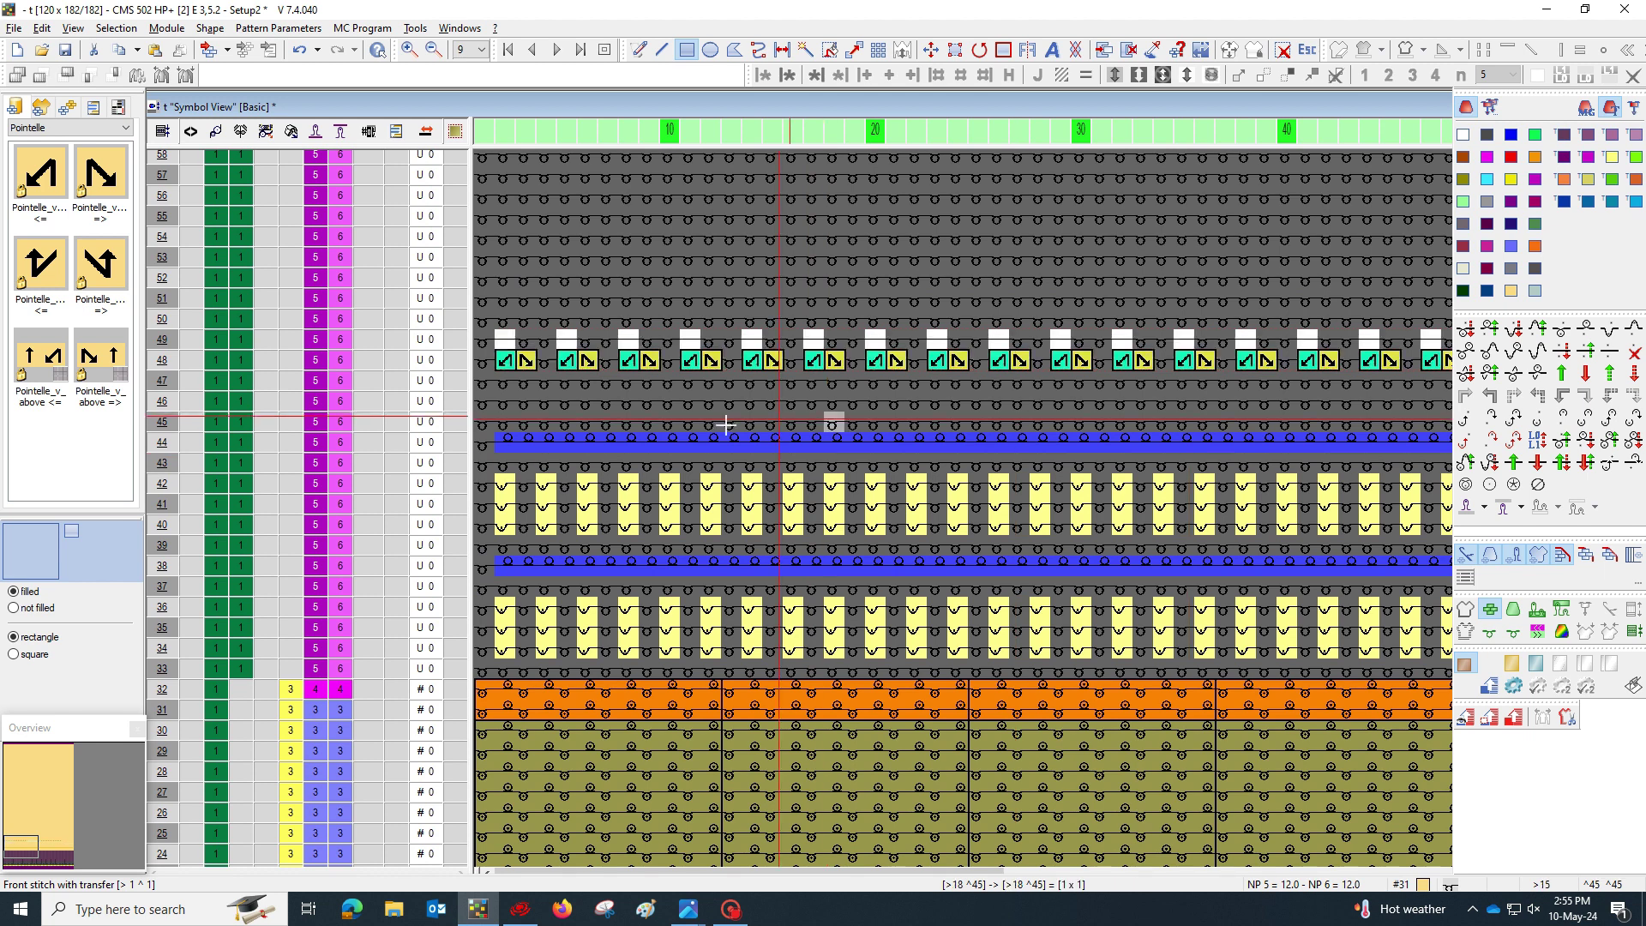
pyautogui.moveTo(645, 307); pyautogui.dragTo(683, 303, button='middle')
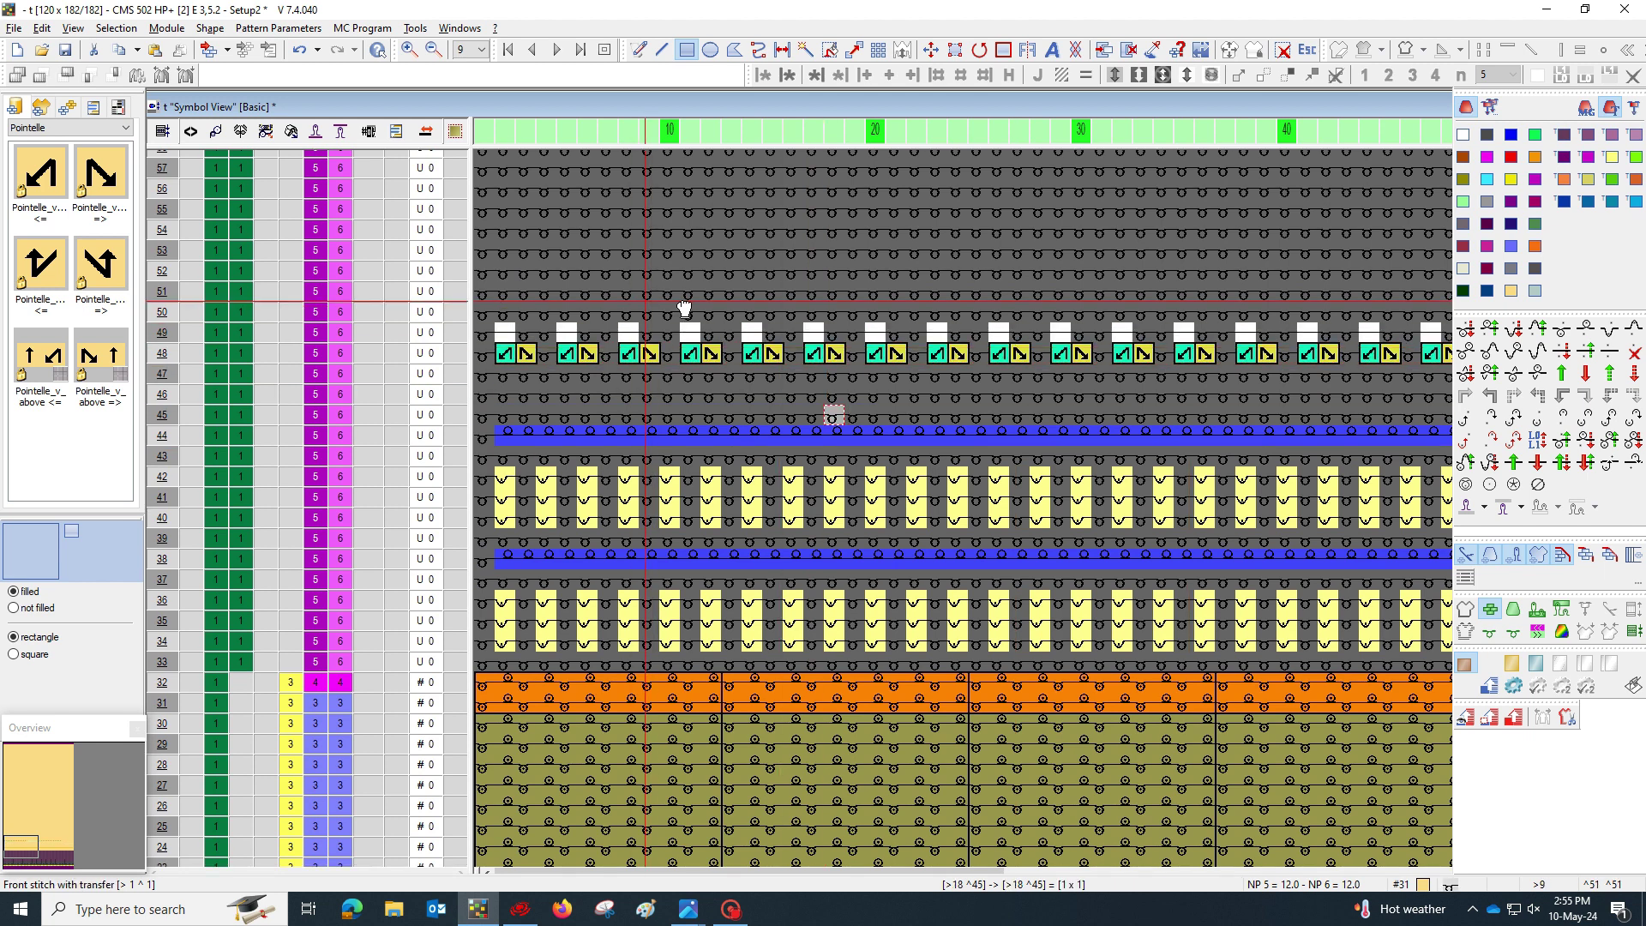
pyautogui.scroll(1, 685, 316)
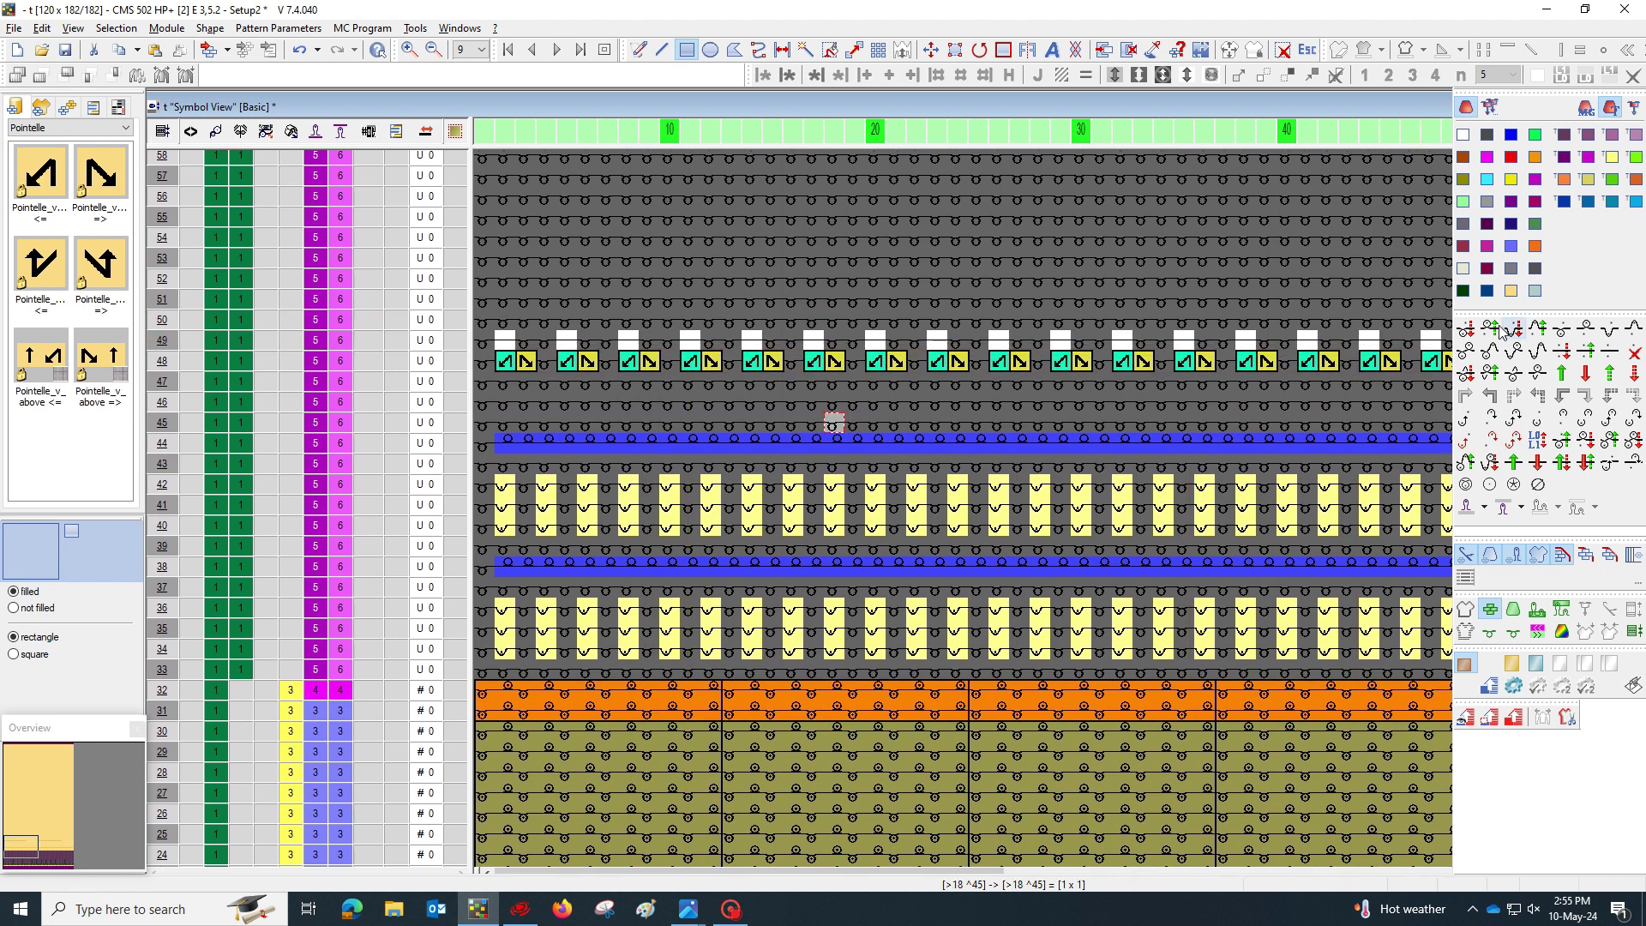
pyautogui.click(1495, 329)
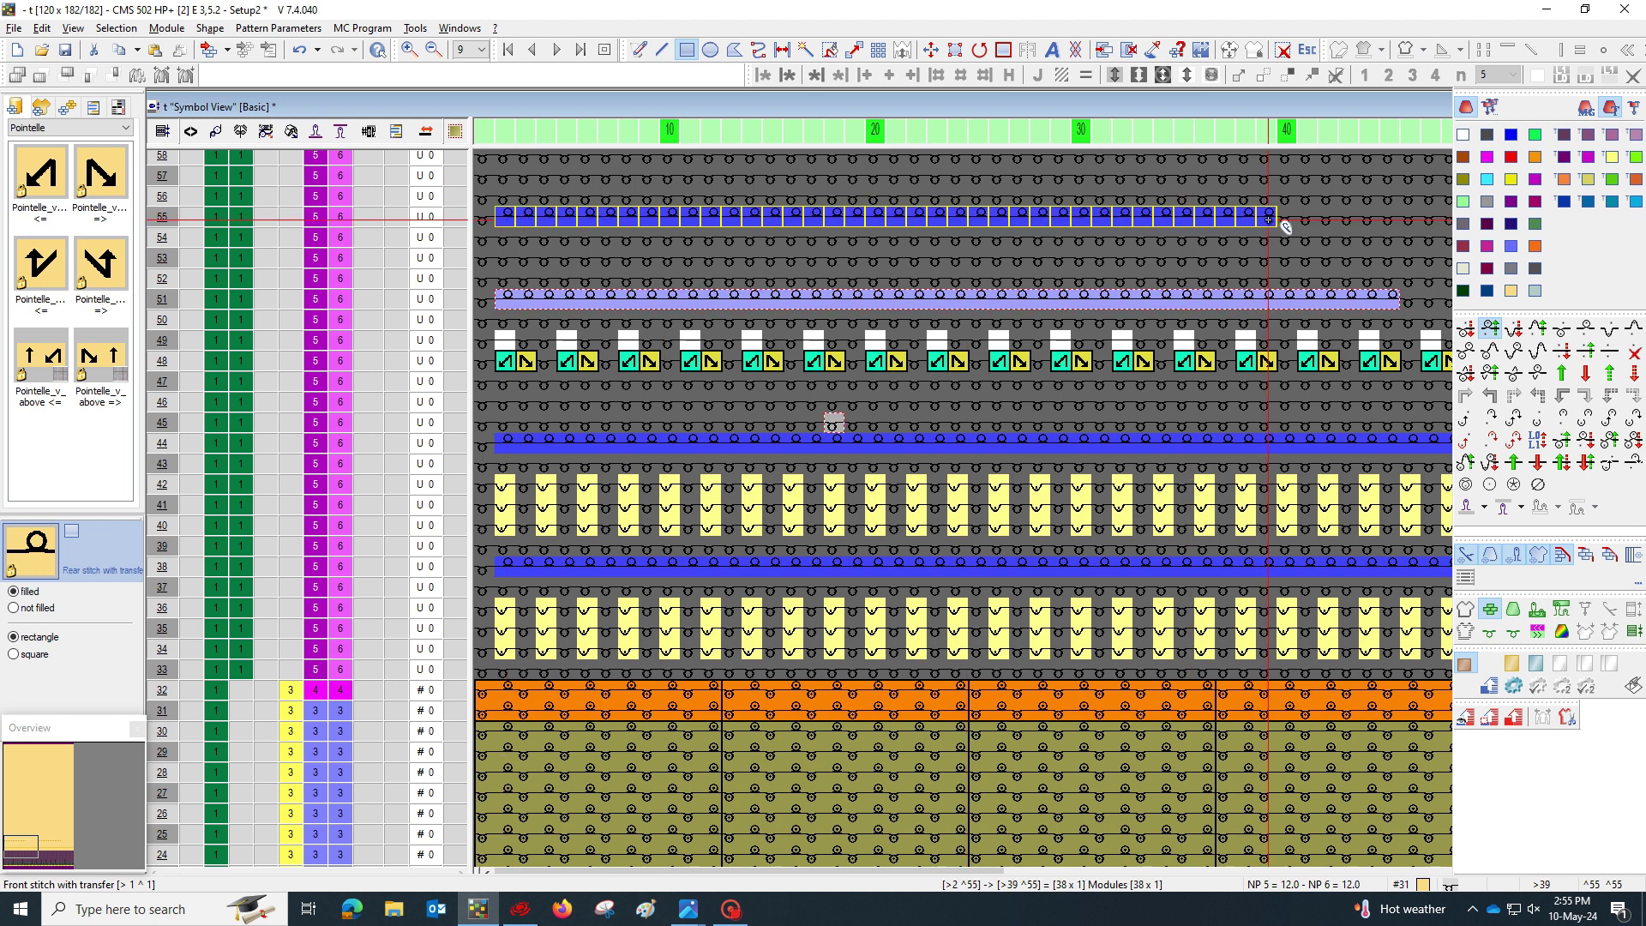
pyautogui.moveTo(1268, 219); pyautogui.dragTo(1270, 220)
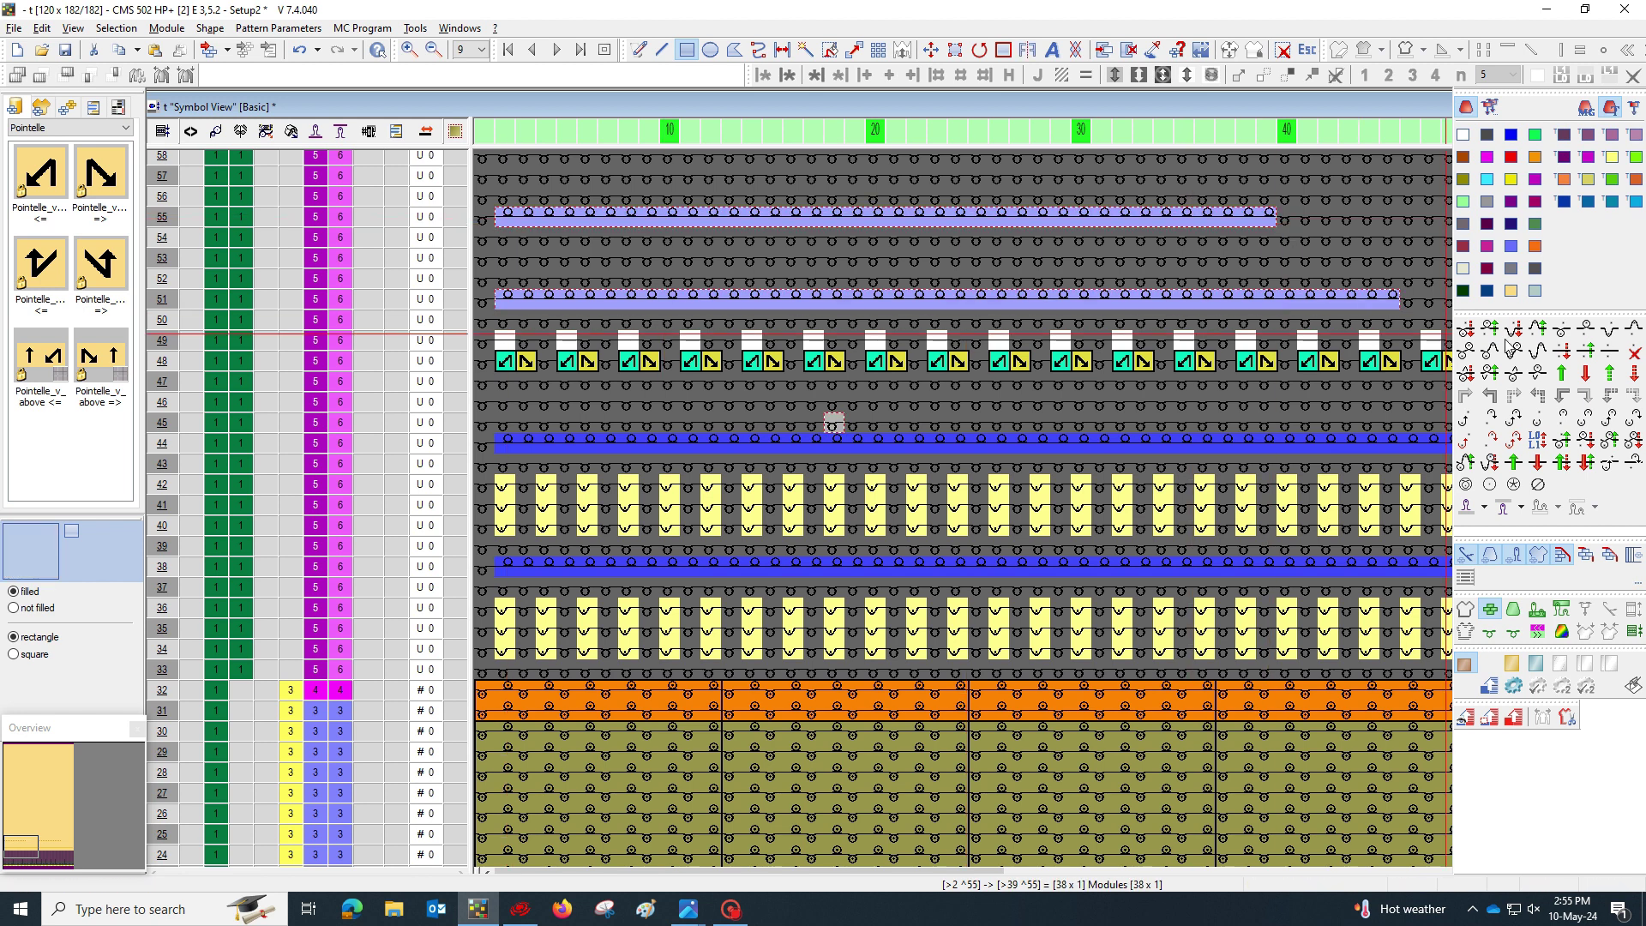
# Place Pointelle_v_Repeat <= modules on row 53 at columns 5, 11, 17 and 23.
pyautogui.click(42, 178)
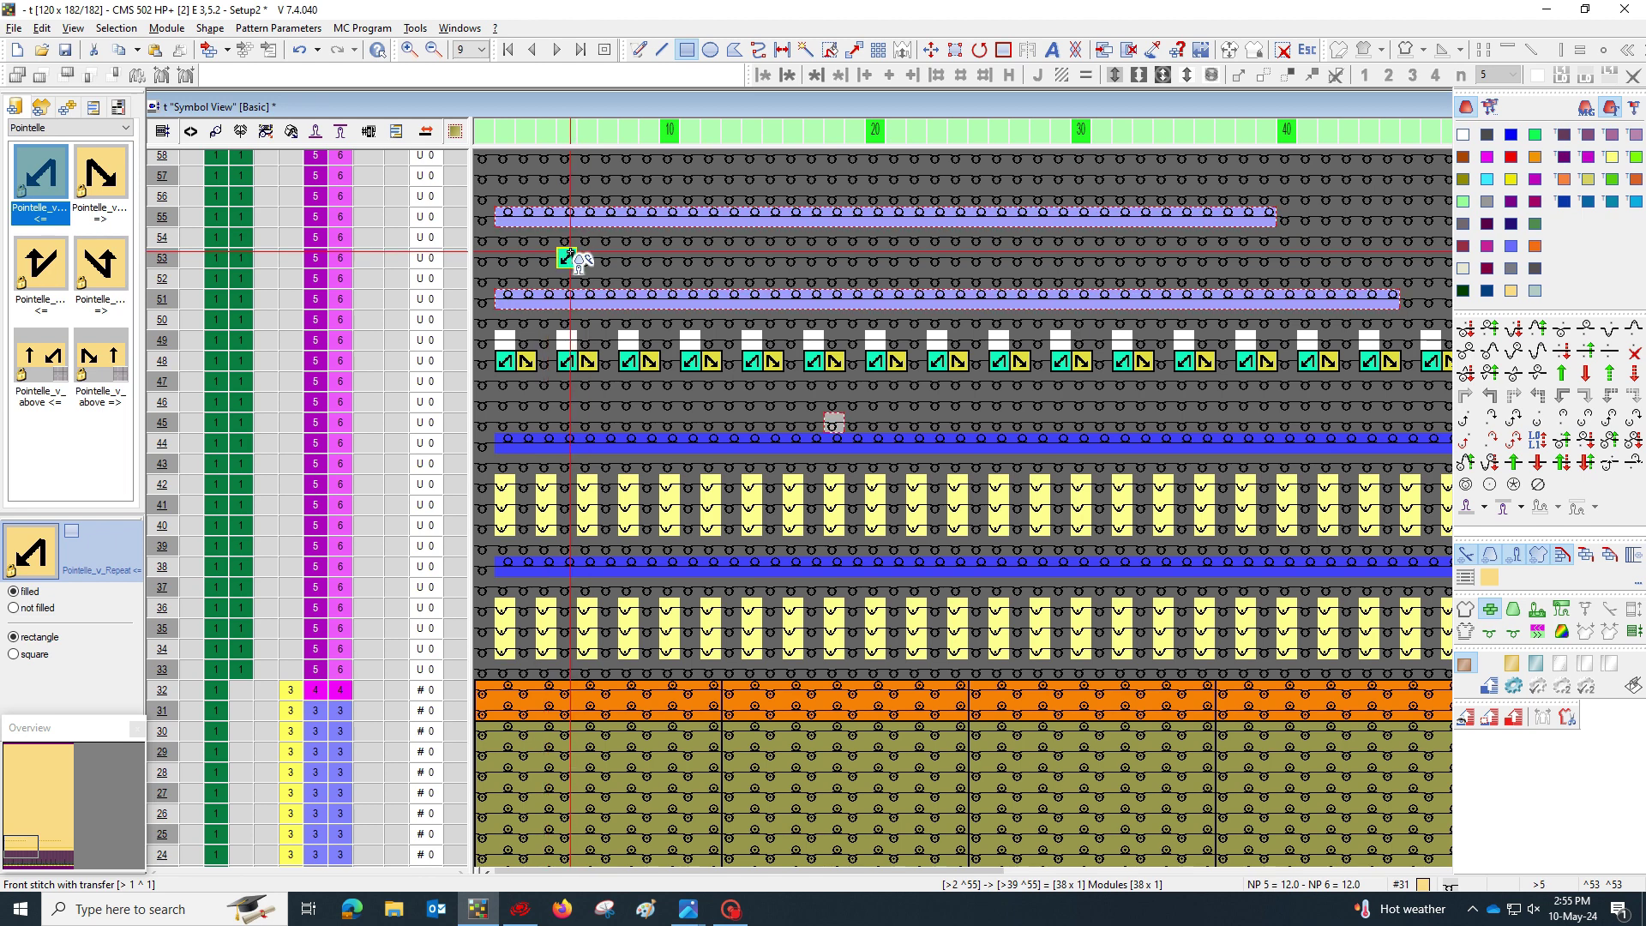
pyautogui.click(566, 258)
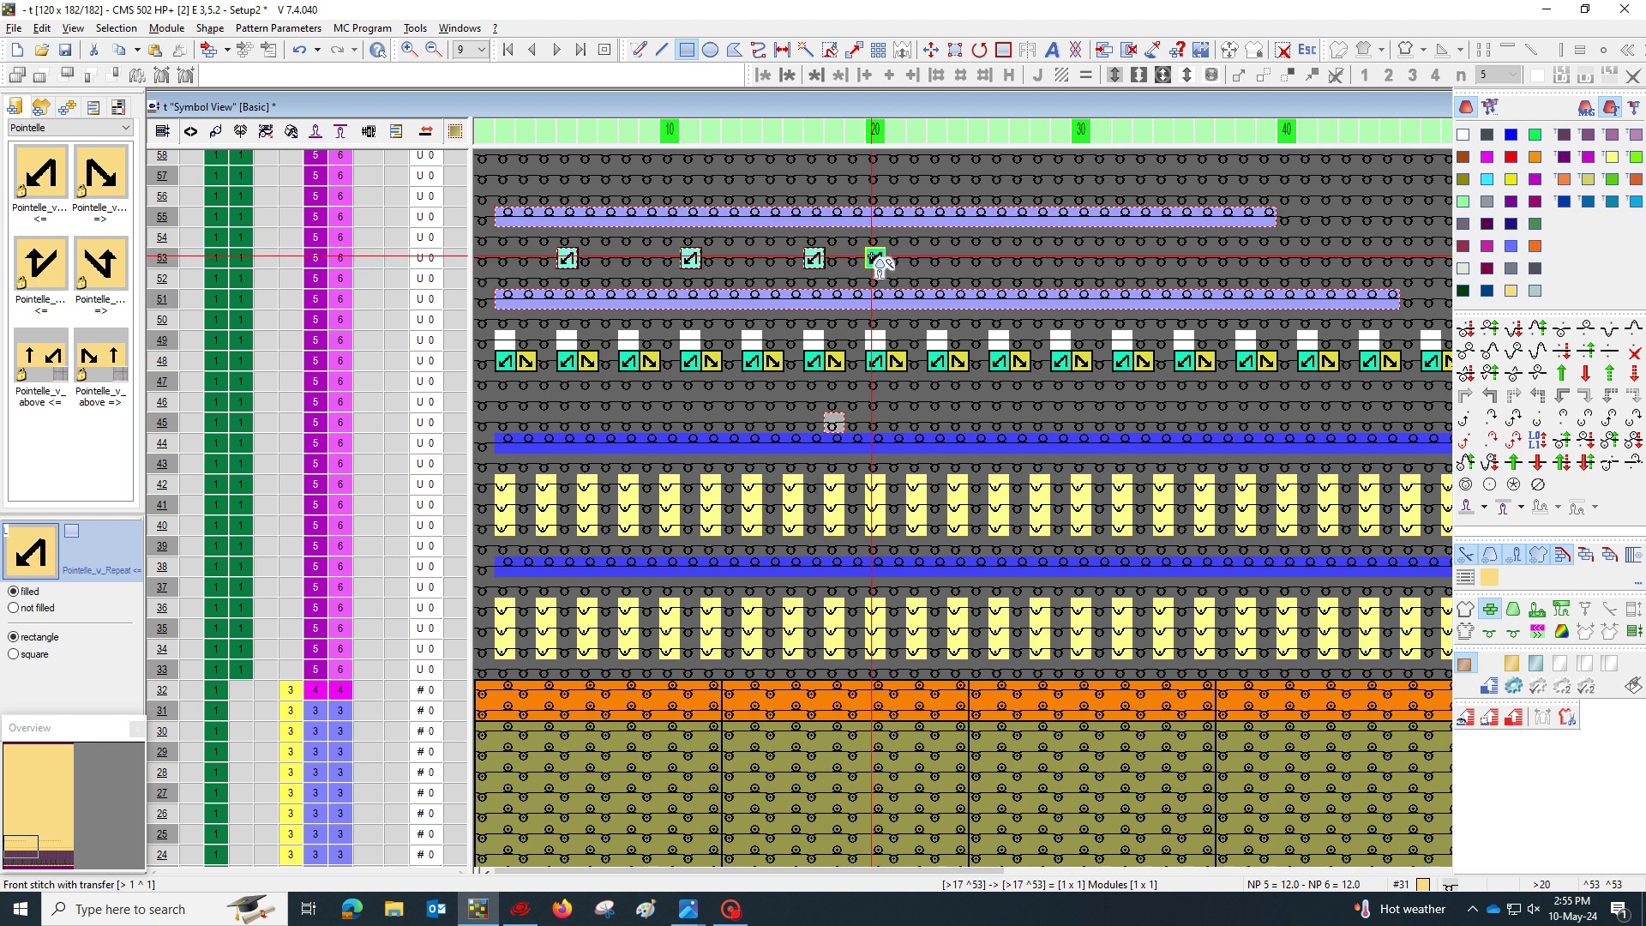
pyautogui.click(937, 258)
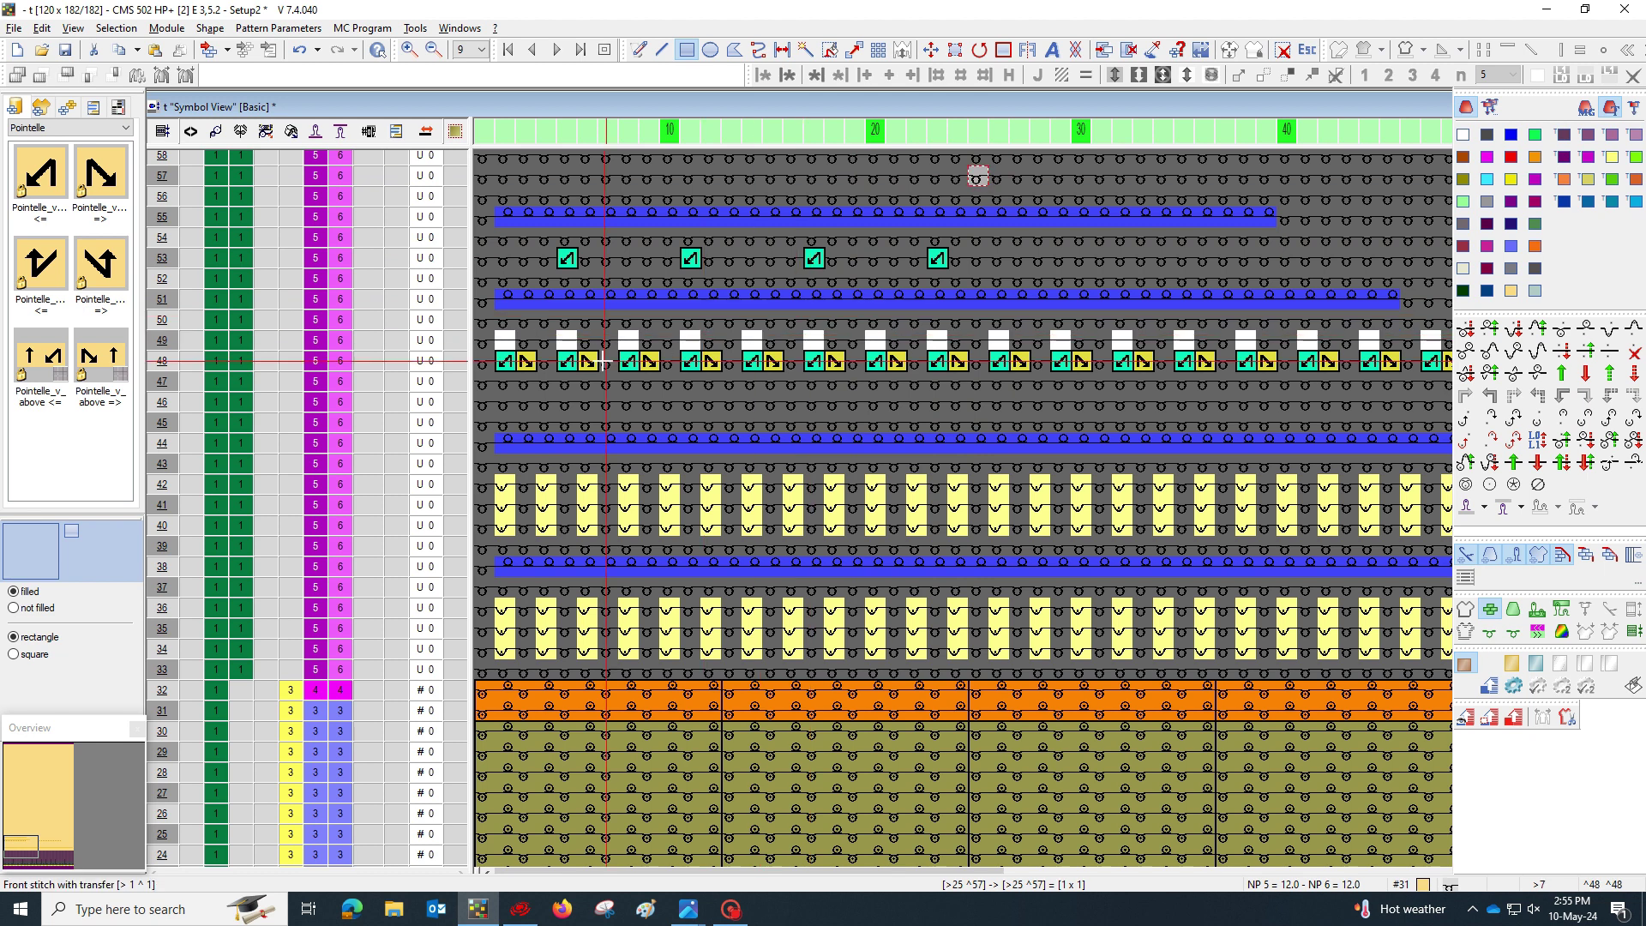
# Copy the pointelle band in columns 2–26, rows 44–51, and paste it above onto rows 55–62.
pyautogui.moveTo(507, 439); pyautogui.dragTo(1002, 294)
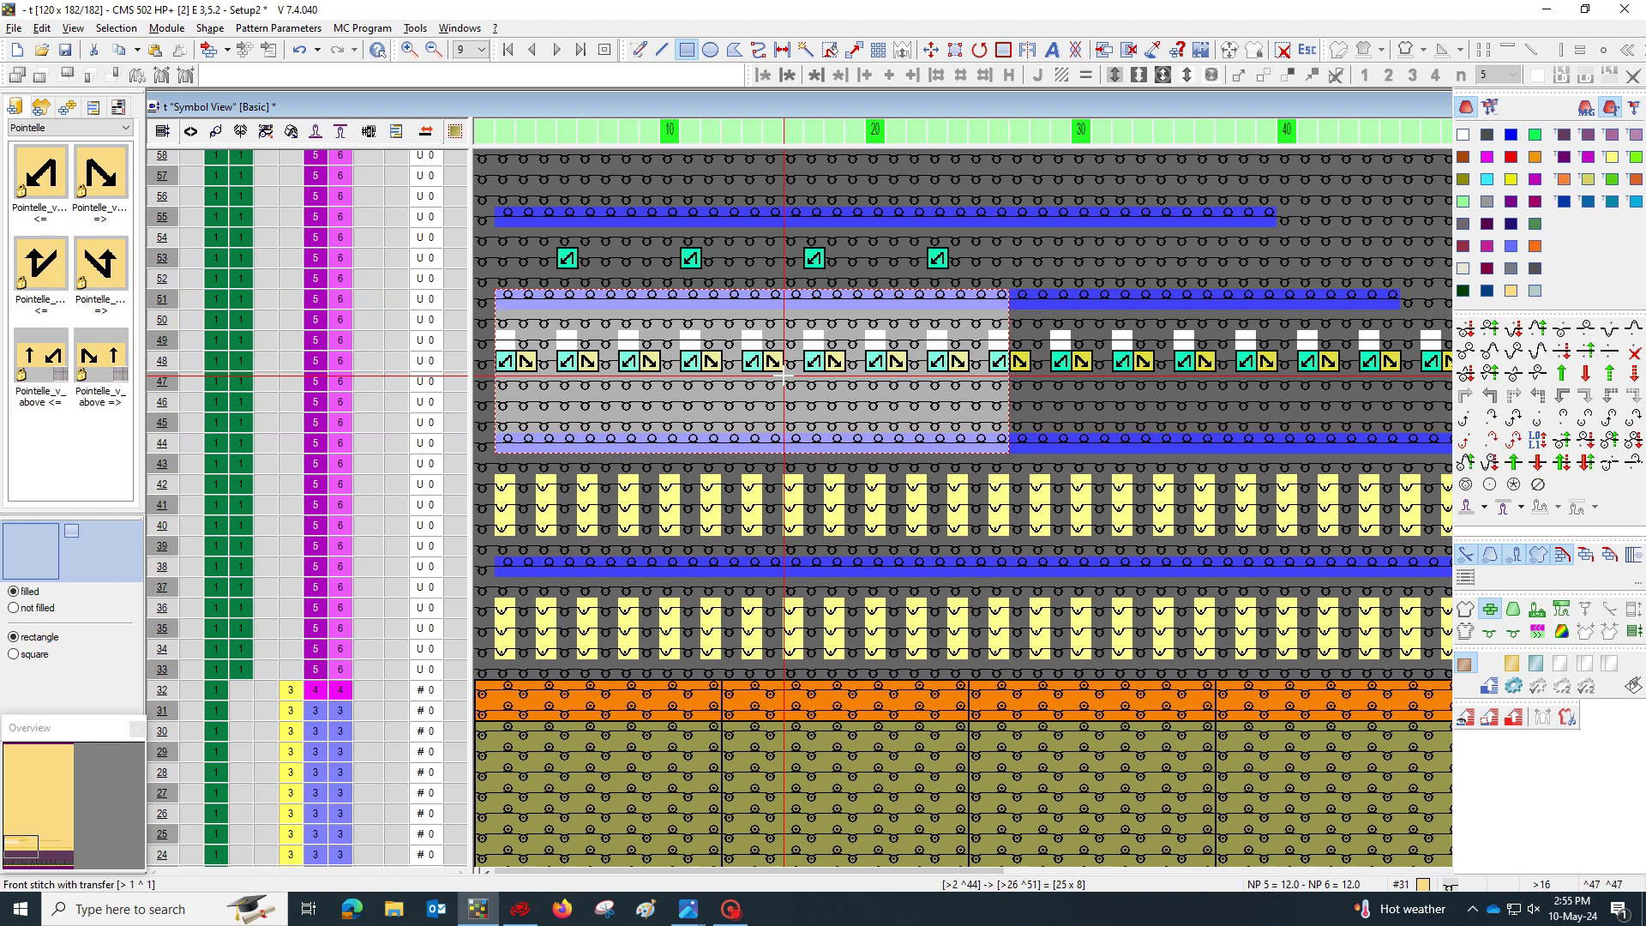
pyautogui.hotkey('ctrl', 'c')
pyautogui.hotkey('ctrl', 'v')
pyautogui.scroll(3, 857, 411)
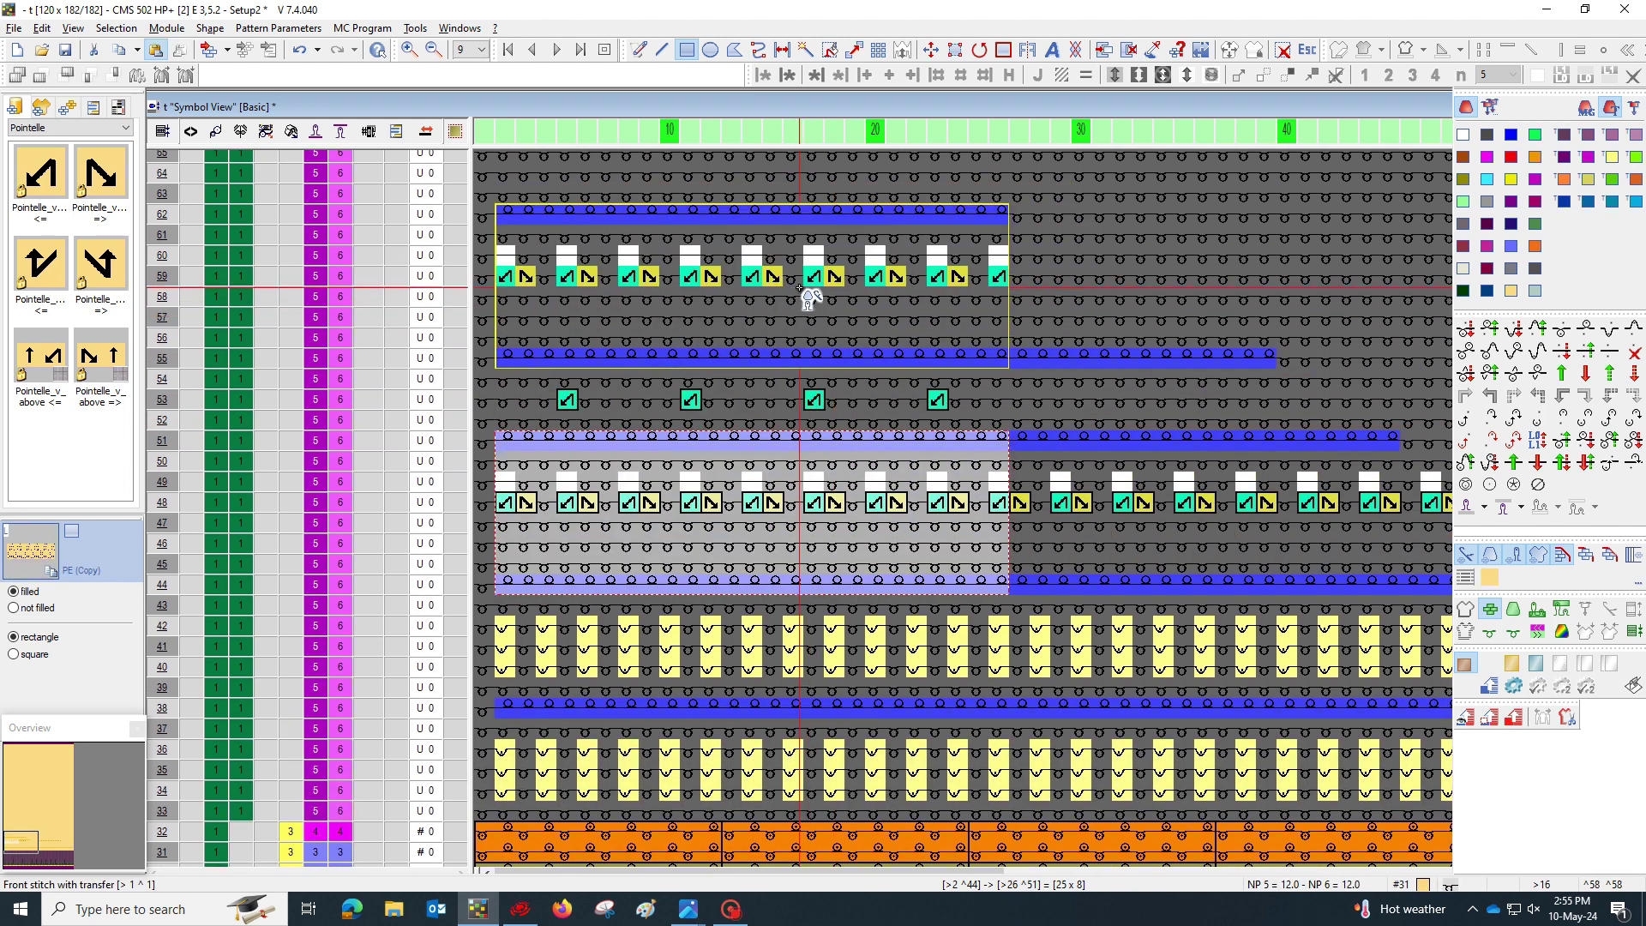
pyautogui.click(809, 298)
pyautogui.click(1122, 235)
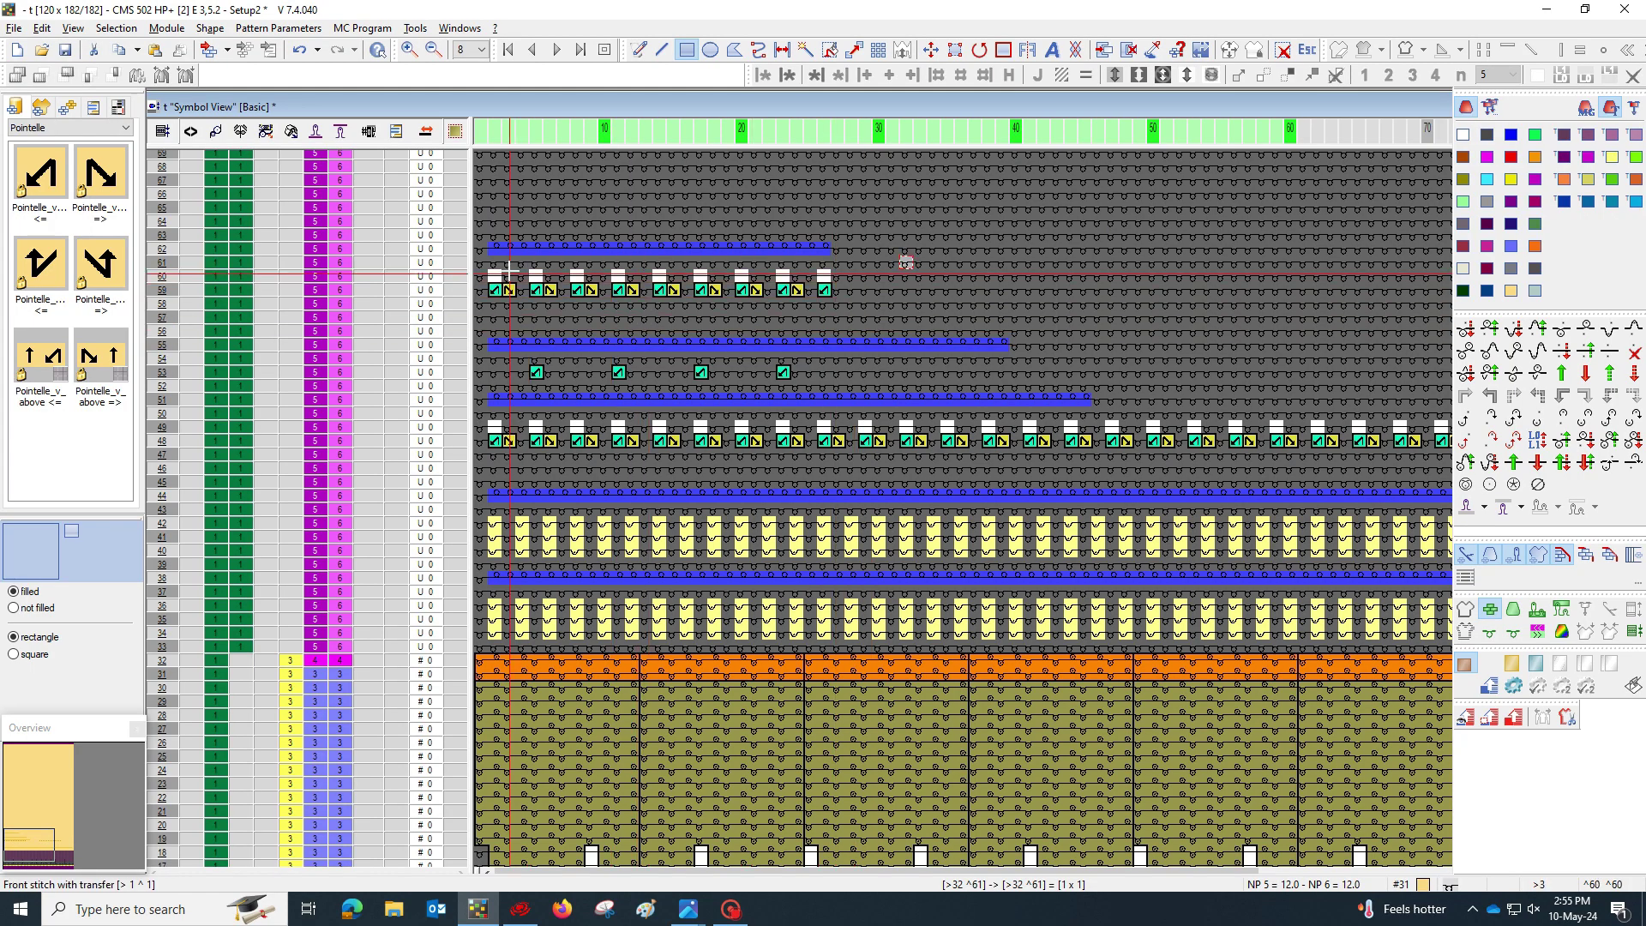
# Copy the six-column repeat in columns 5–10, rows 48–62, and tile it across the remaining fabric width.
pyautogui.moveTo(491, 246); pyautogui.dragTo(519, 436)
pyautogui.moveTo(533, 249); pyautogui.dragTo(605, 438)
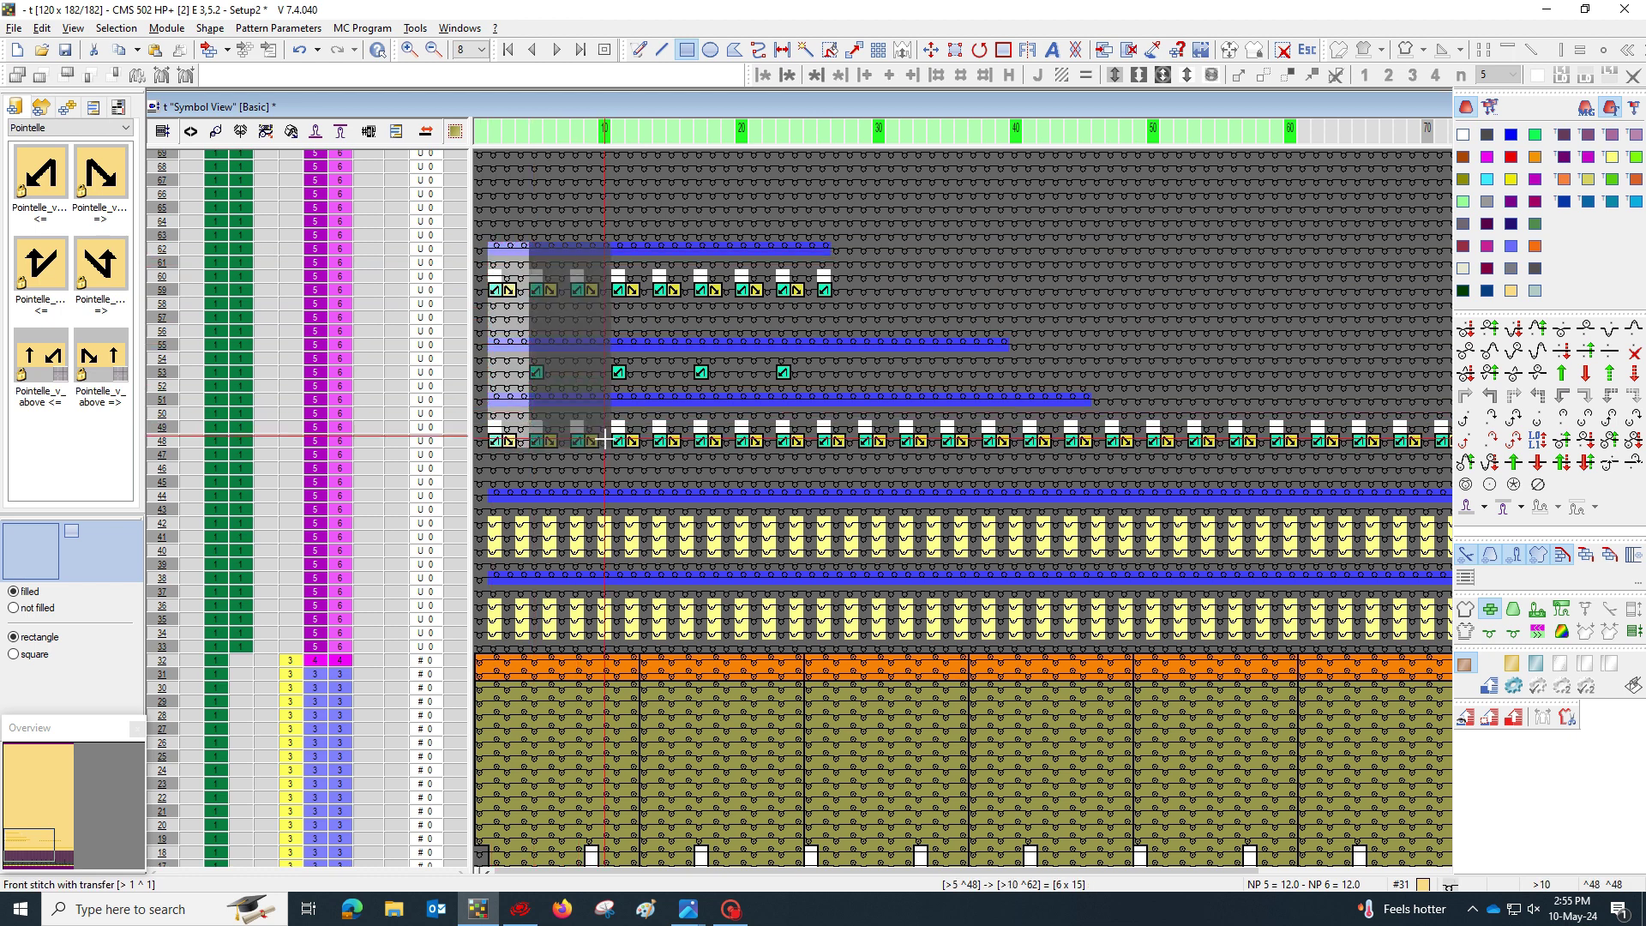
pyautogui.hotkey('ctrl', 'c')
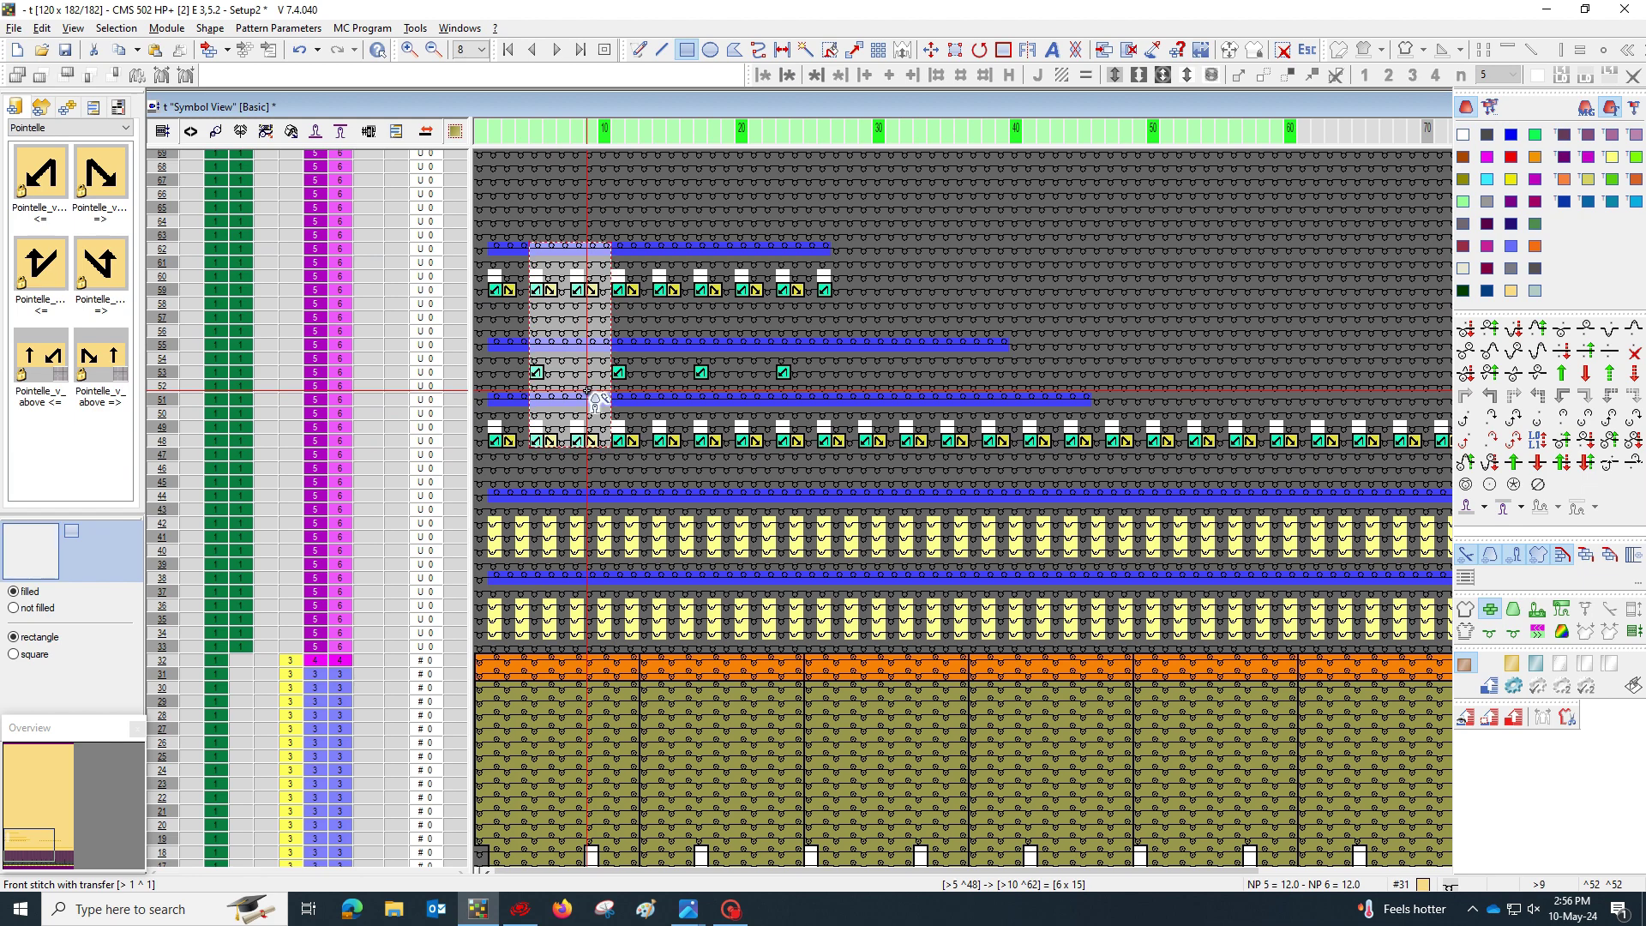
pyautogui.moveTo(587, 390); pyautogui.dragTo(1457, 248)
pyautogui.click(1167, 207)
pyautogui.keyDown('ctrl'); pyautogui.scroll(-1, 1170, 320); pyautogui.keyUp('ctrl')
pyautogui.keyDown('ctrl'); pyautogui.scroll(-1, 1170, 321); pyautogui.keyUp('ctrl')
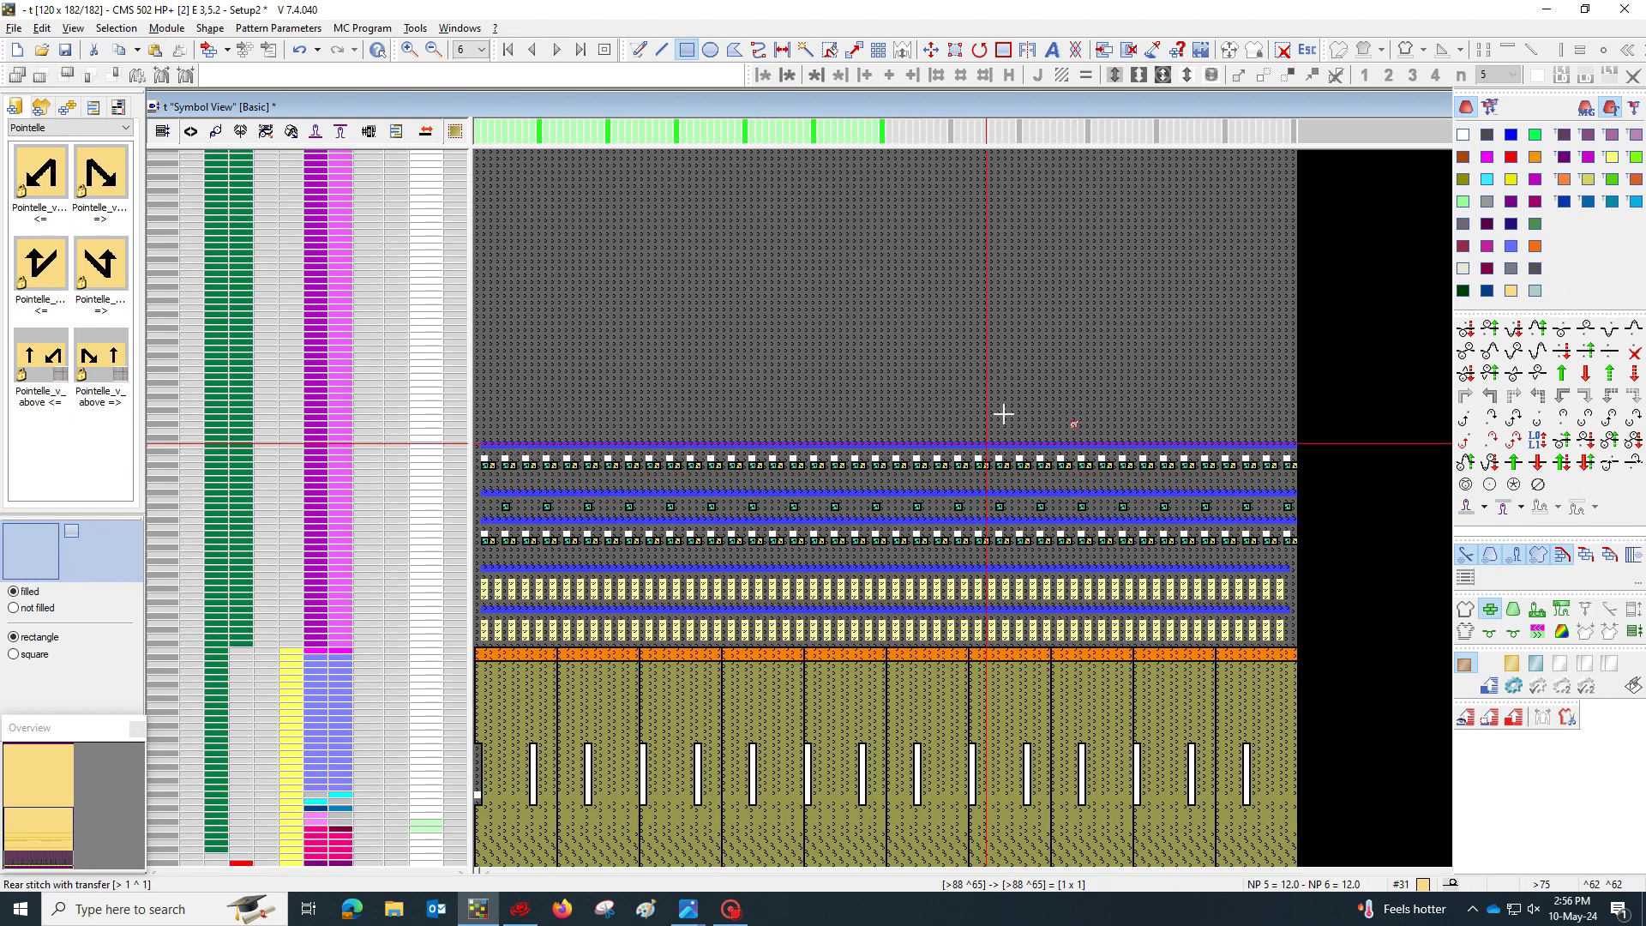
pyautogui.click(1019, 392)
pyautogui.keyDown('ctrl'); pyautogui.scroll(1, 646, 625); pyautogui.keyUp('ctrl')
pyautogui.keyDown('ctrl'); pyautogui.scroll(-2, 823, 573); pyautogui.keyUp('ctrl')
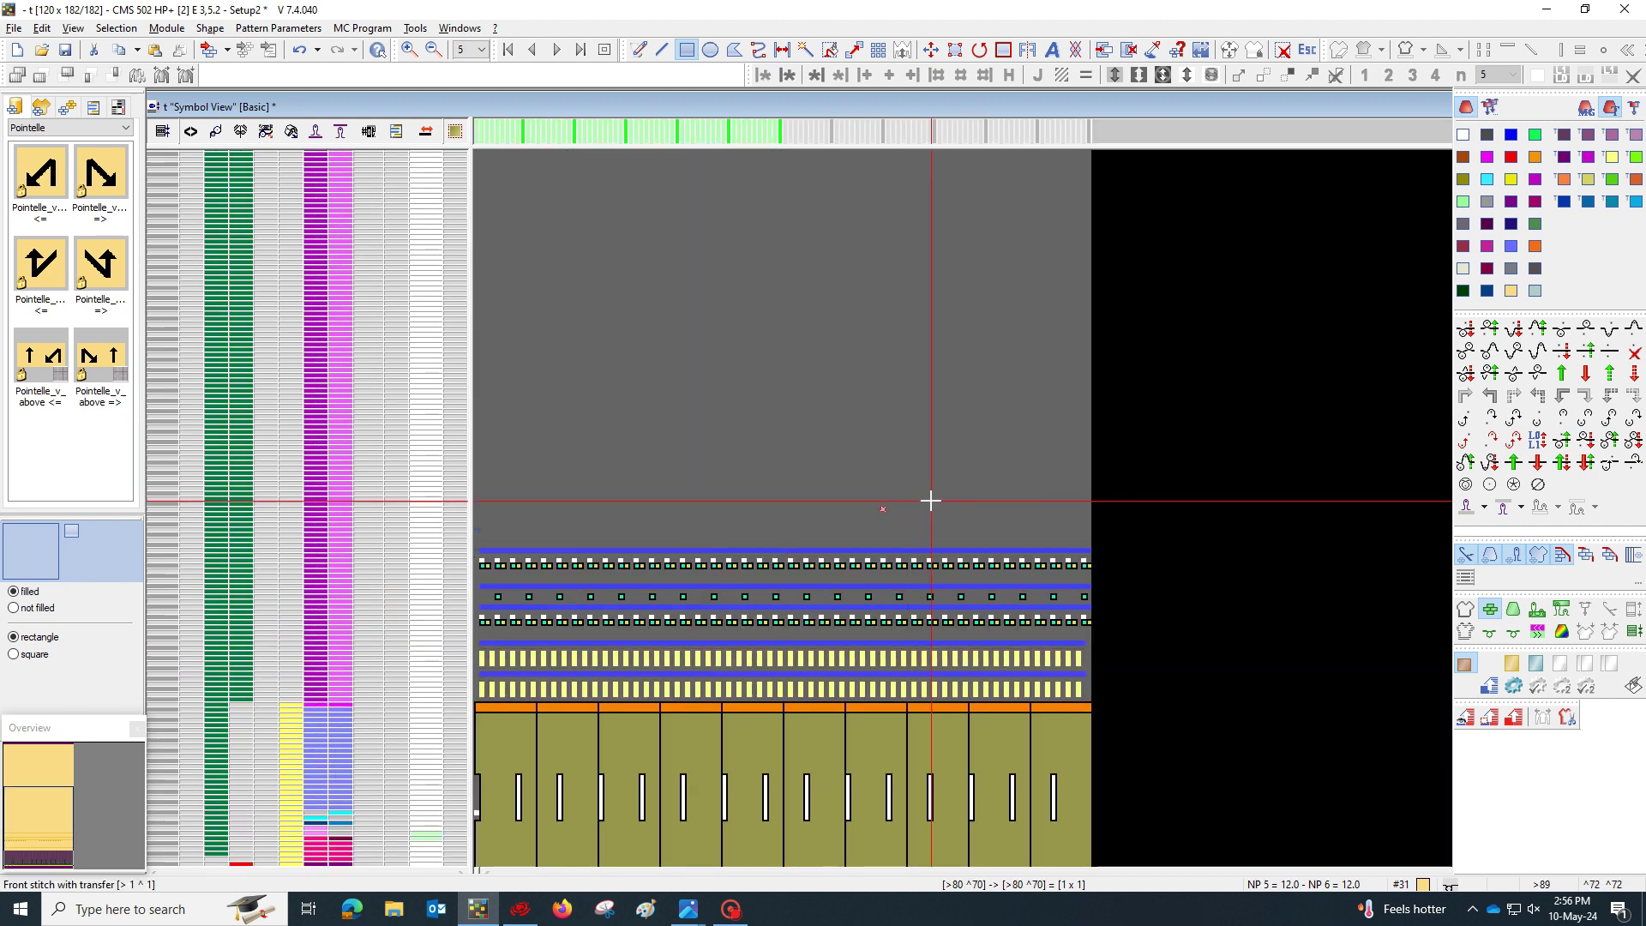
# Draw Front stitch with transfer down the last column, column 120, on rows 42–70.
pyautogui.middleClick(929, 501)
pyautogui.moveTo(1087, 652); pyautogui.dragTo(1108, 507)
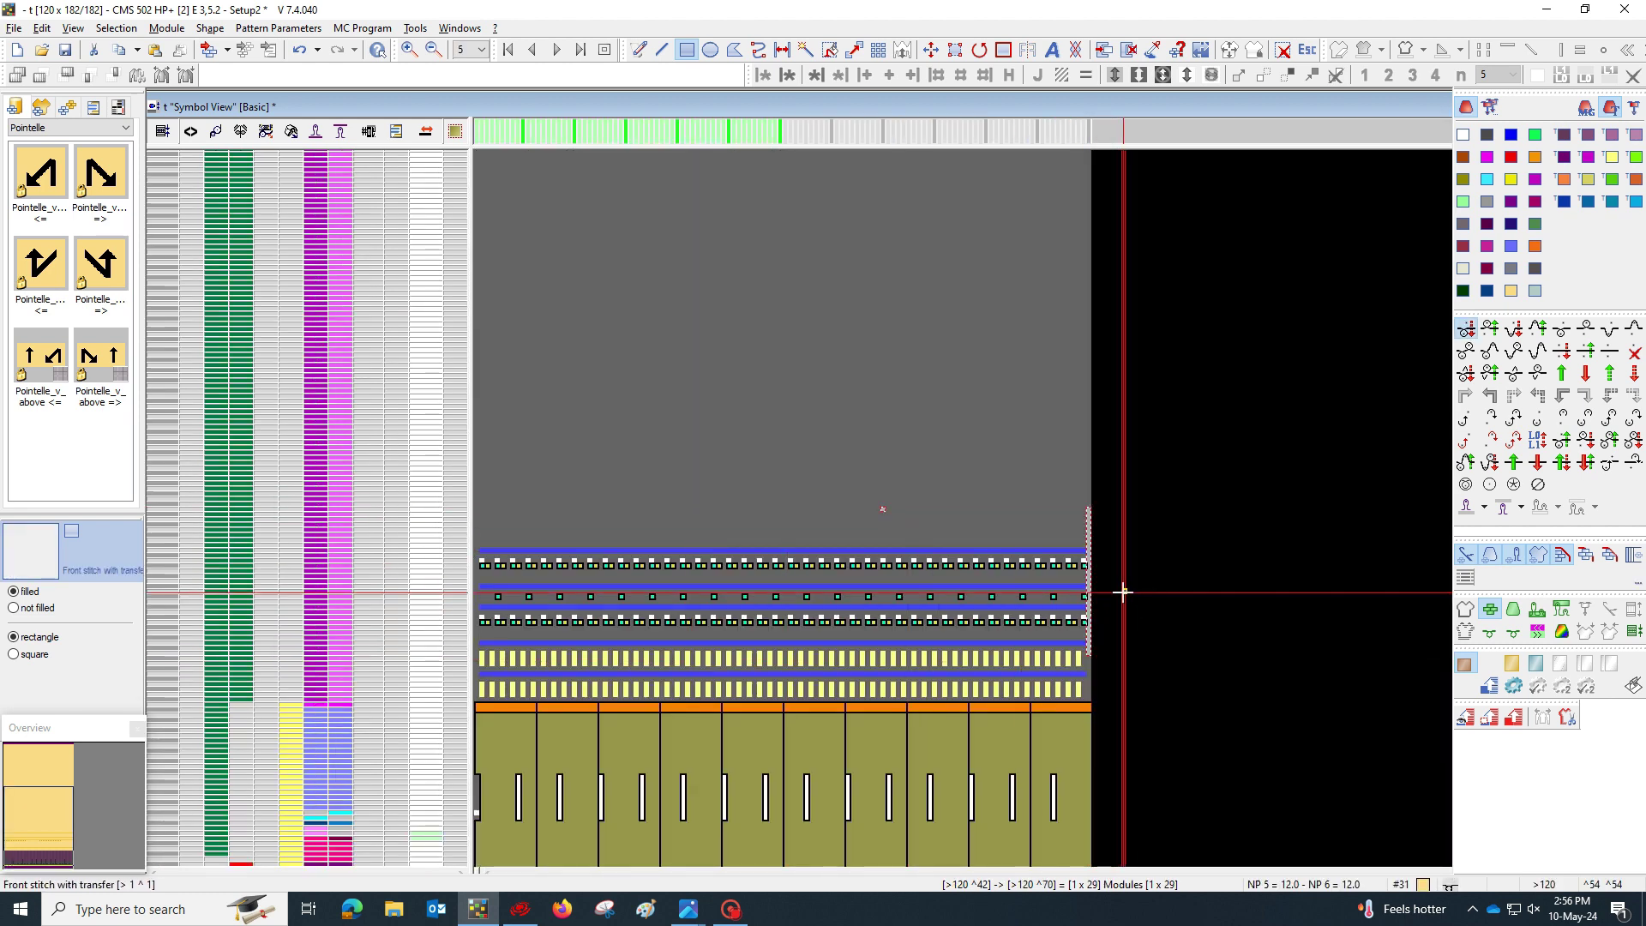
pyautogui.scroll(2, 581, 651)
pyautogui.moveTo(581, 652); pyautogui.dragTo(787, 533, button='middle')
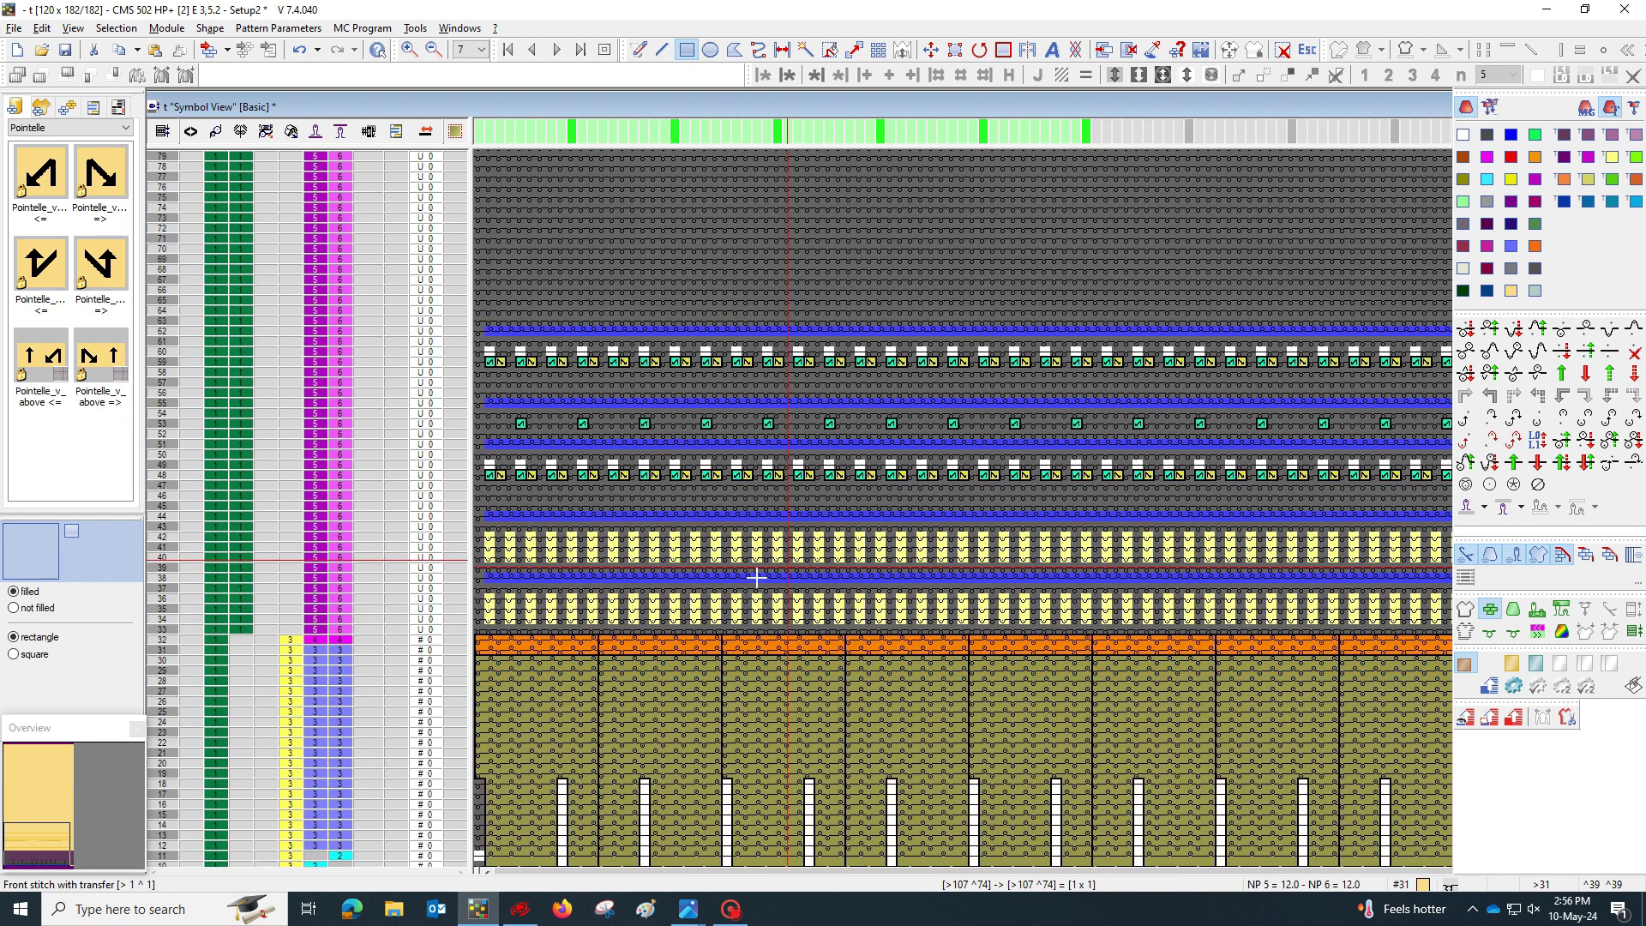
# Switch to the yarn colour view and fill rows 38–43 across the full width with dark grey yarn colour #2.
pyautogui.click(1480, 604)
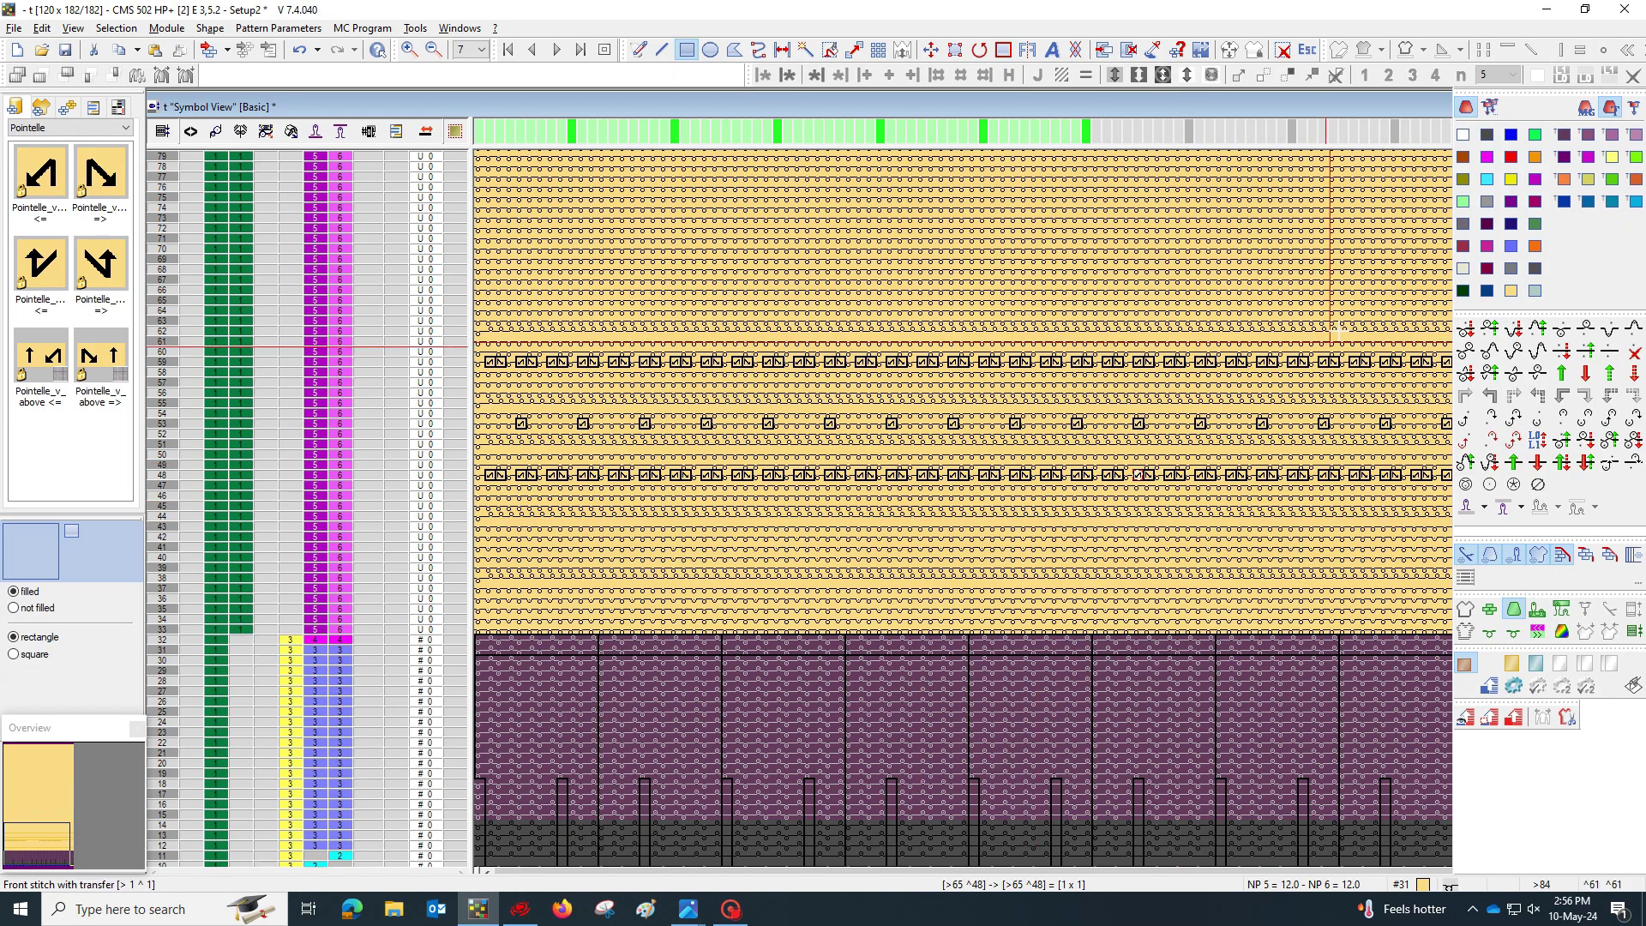
pyautogui.click(1490, 137)
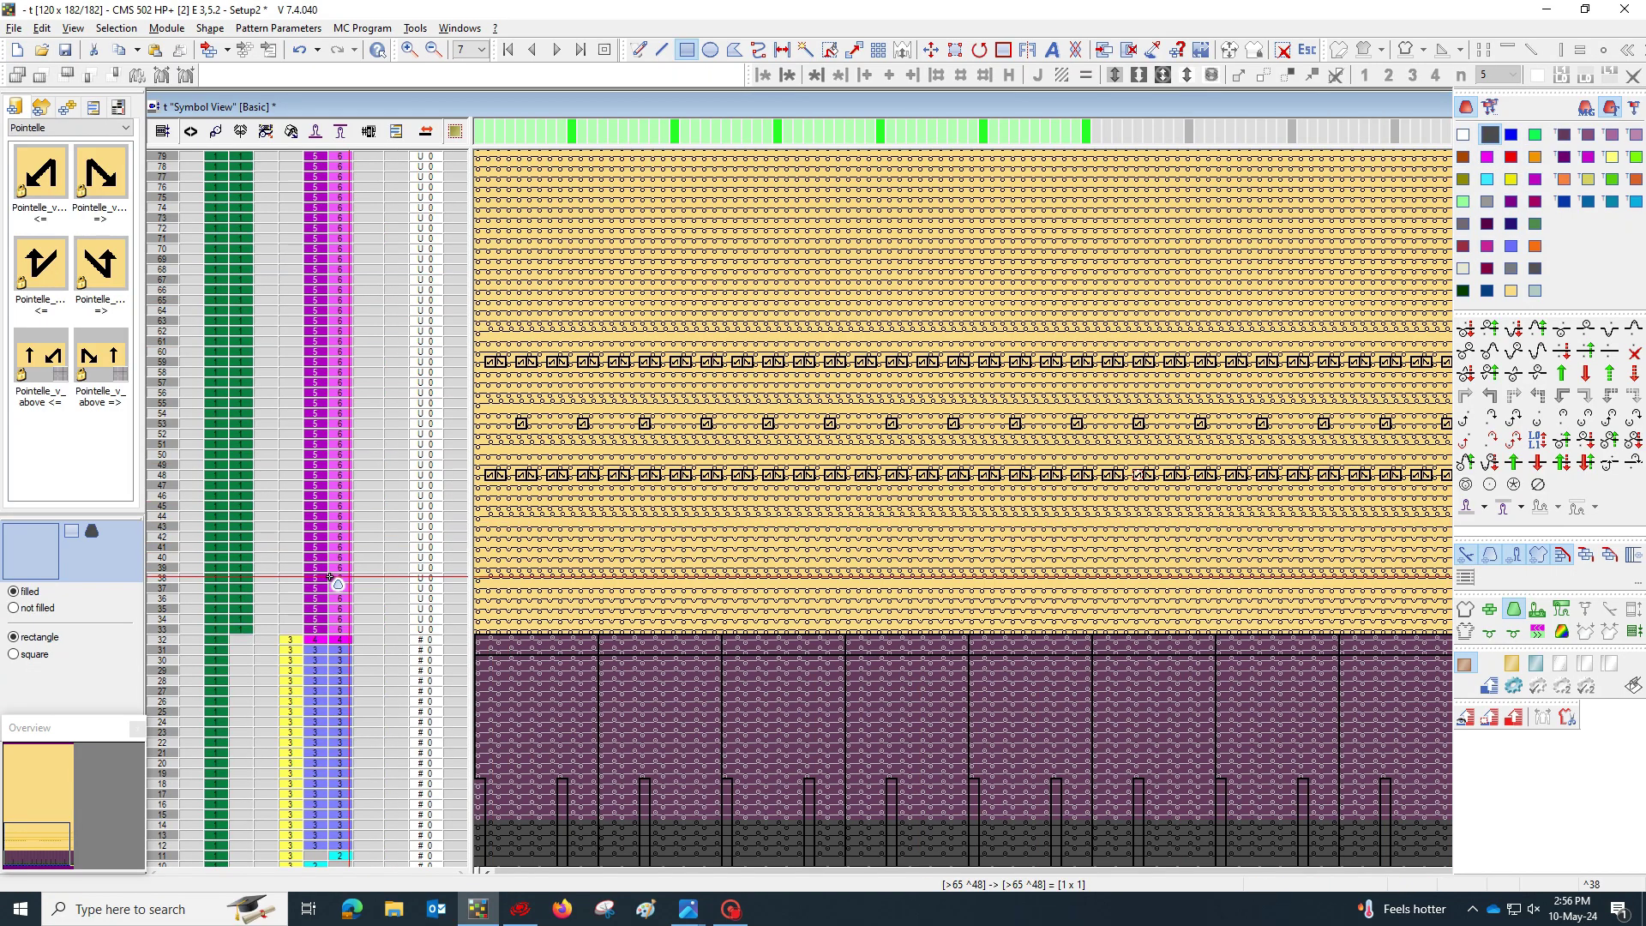
pyautogui.keyDown('ctrl'); pyautogui.scroll(3, 591, 569); pyautogui.keyUp('ctrl')
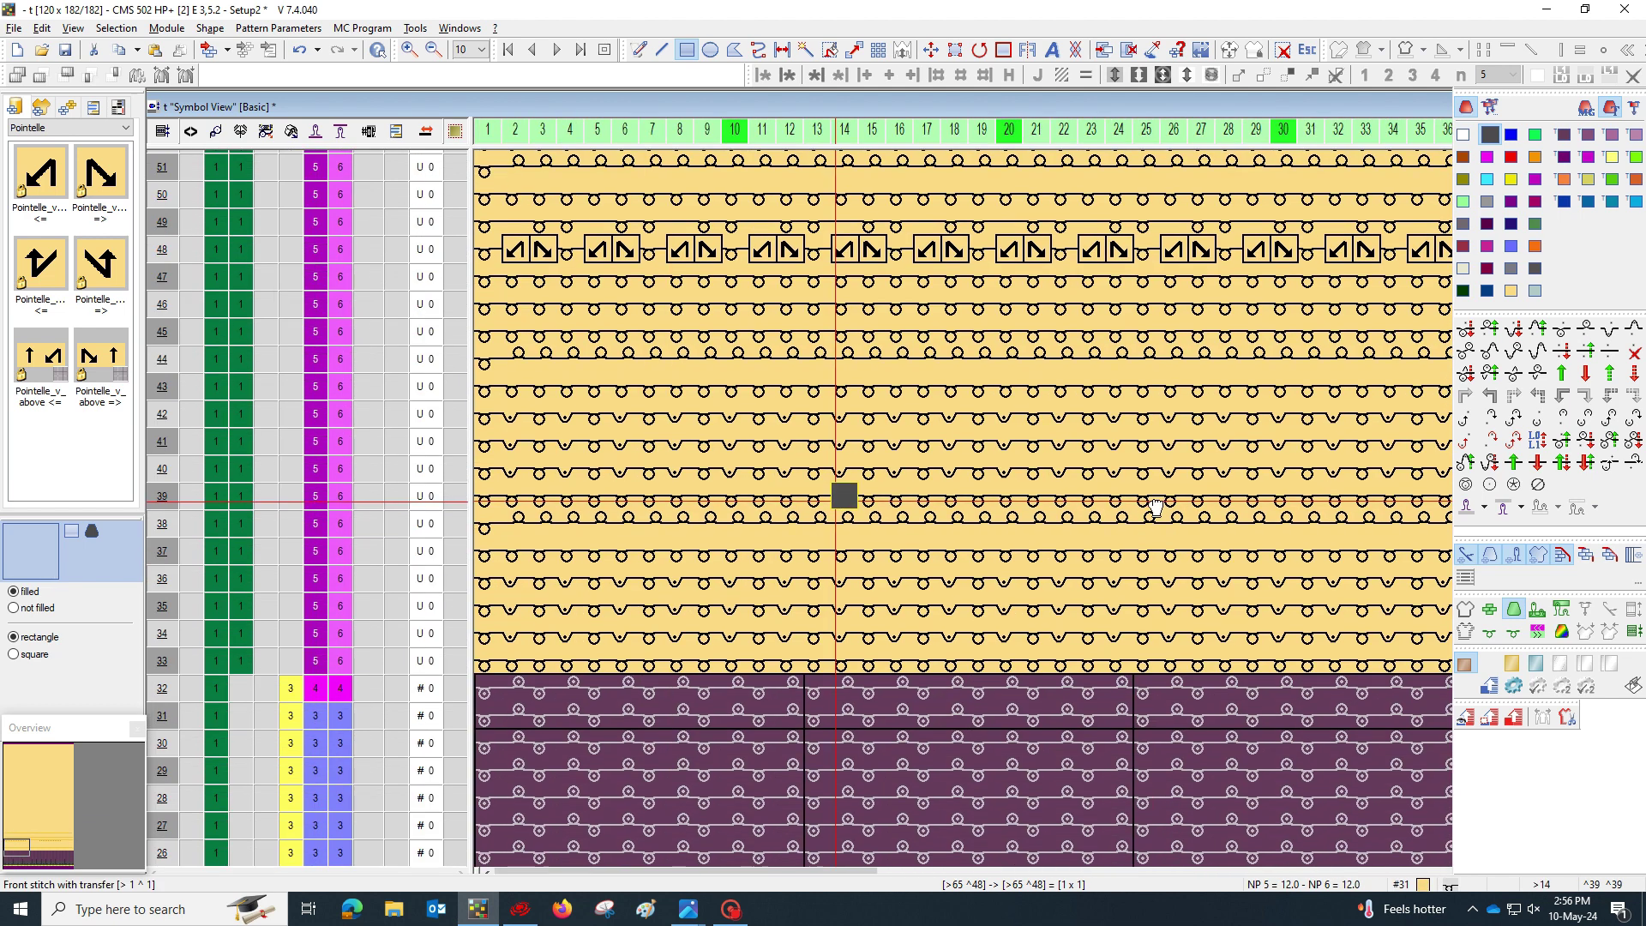
pyautogui.click(162, 522)
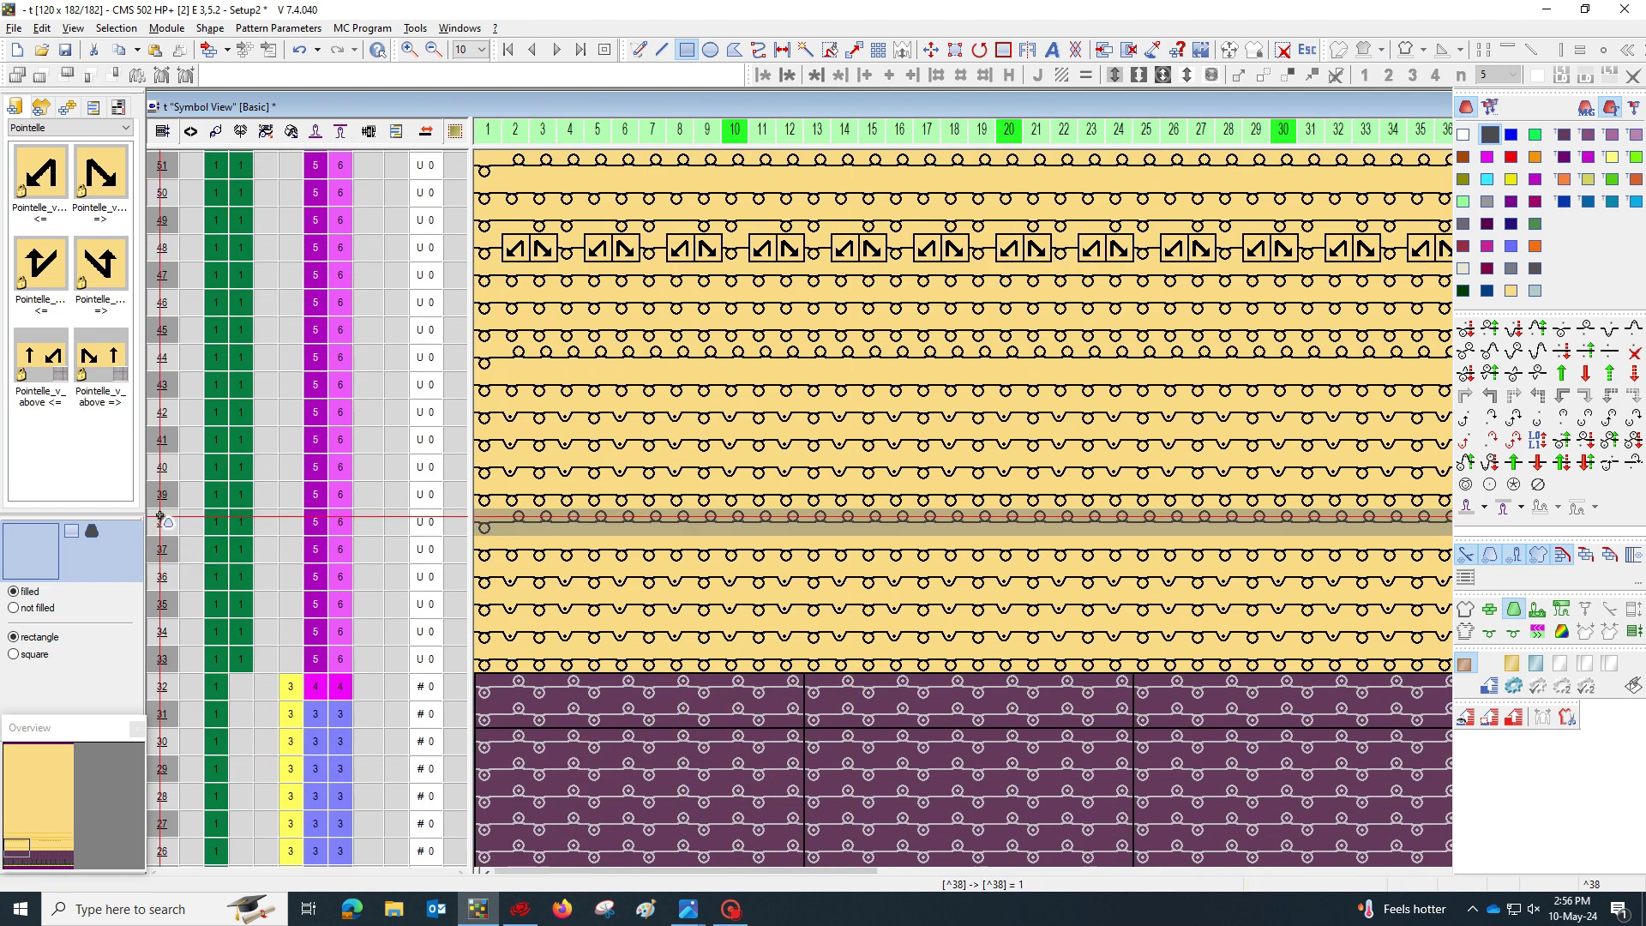
pyautogui.moveTo(161, 519); pyautogui.dragTo(158, 398)
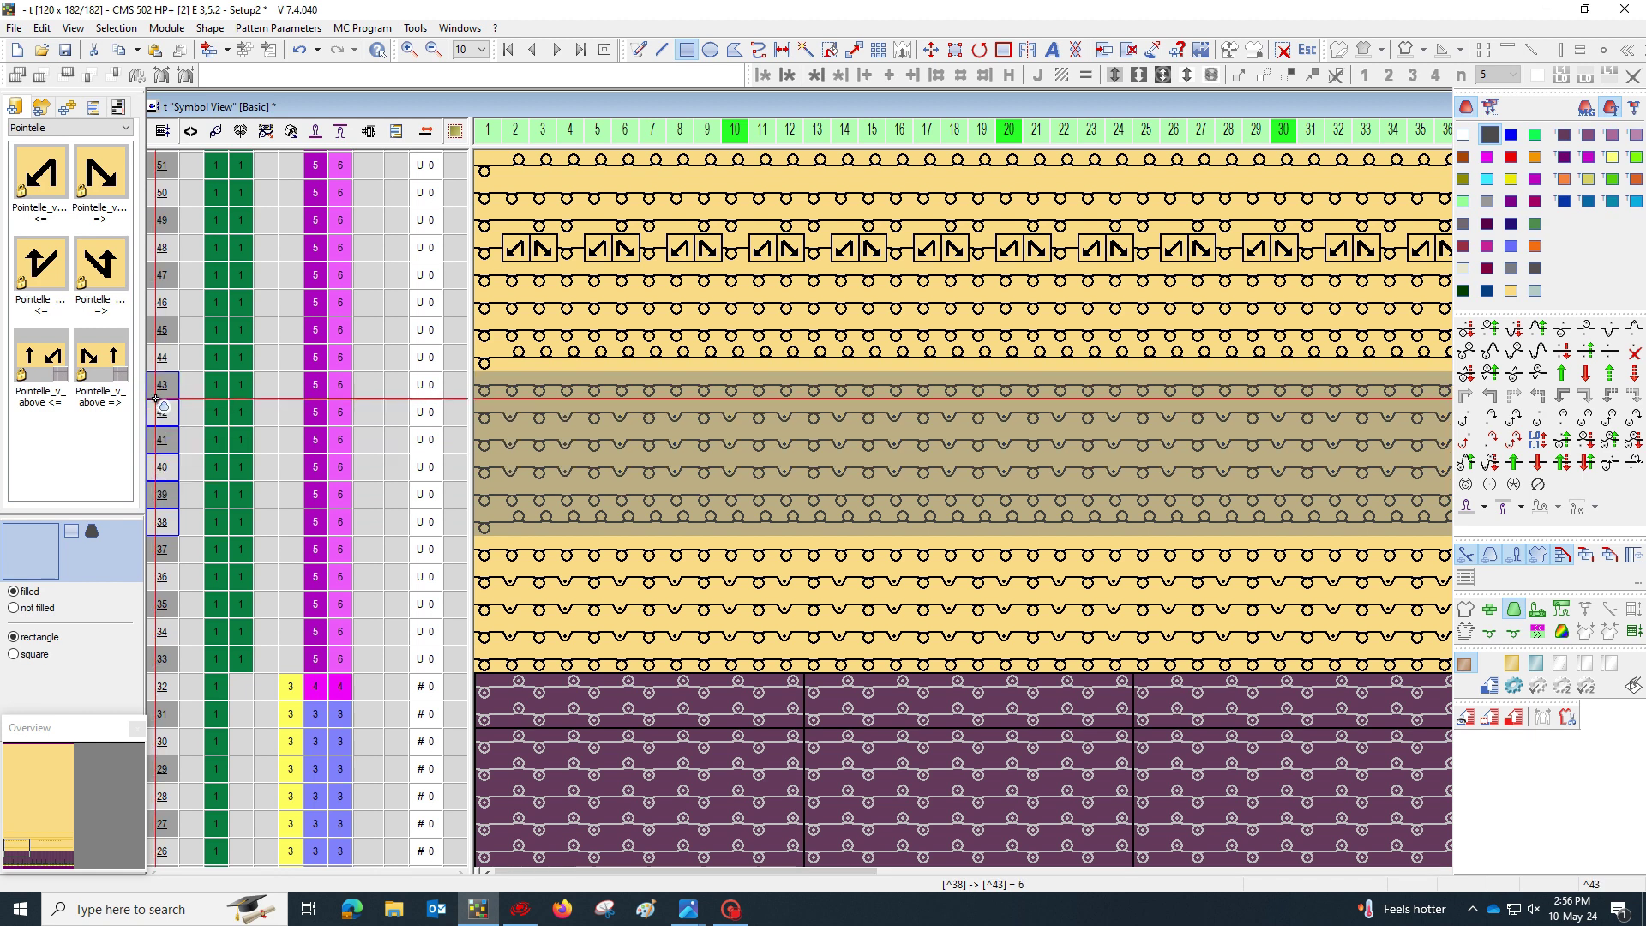
pyautogui.click(816, 413)
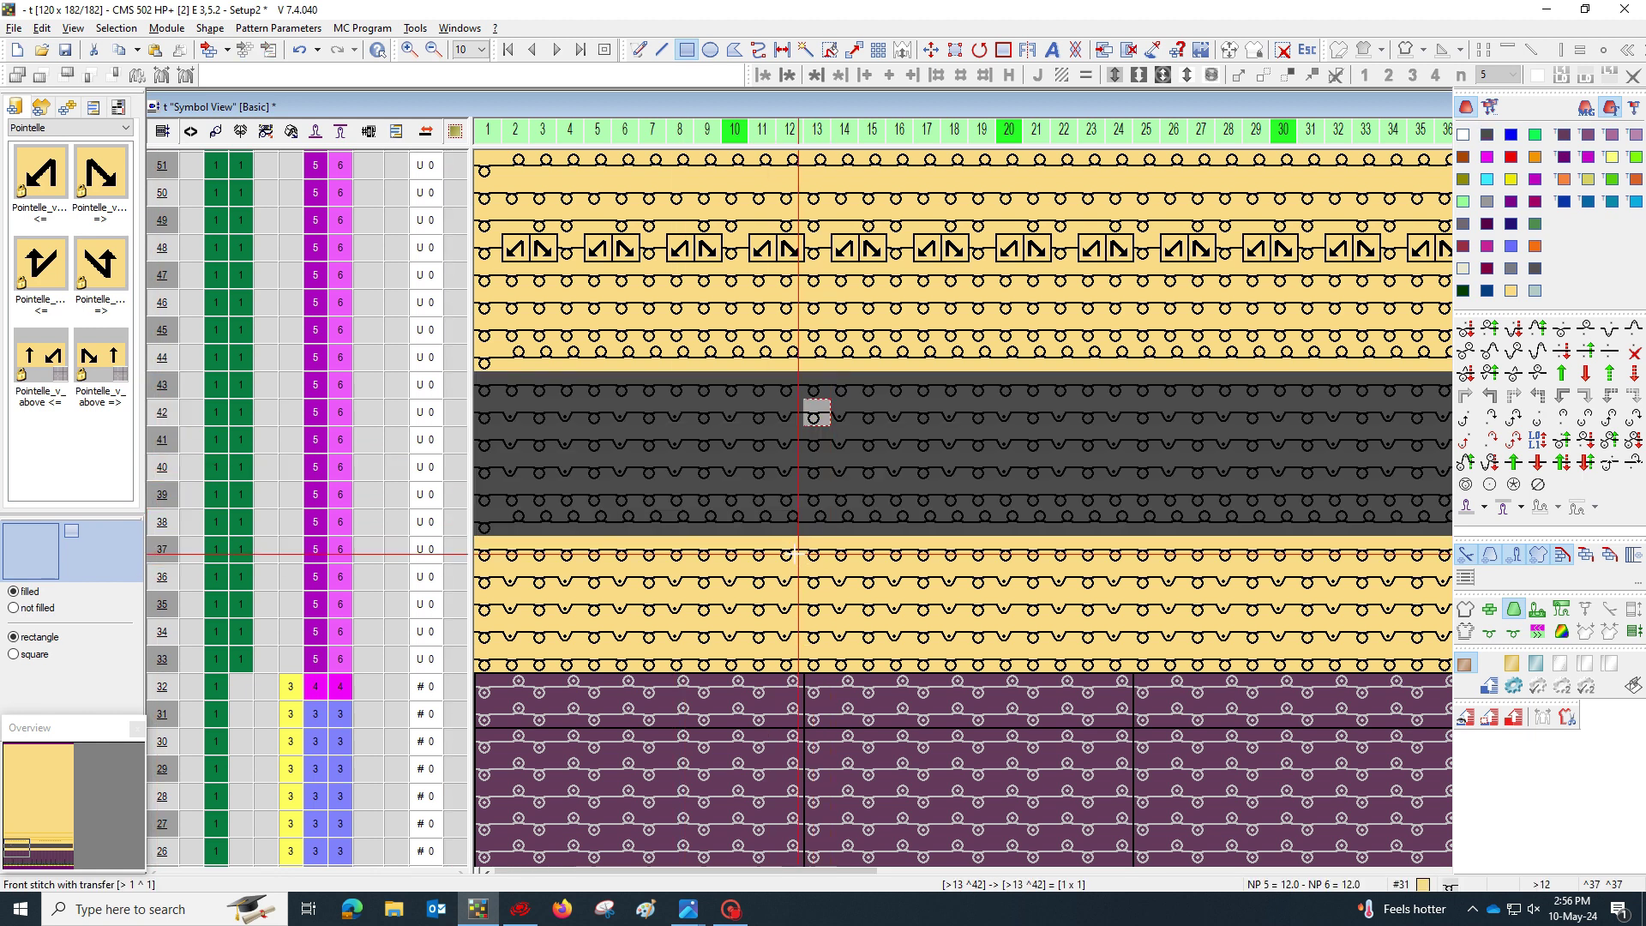
pyautogui.moveTo(776, 528); pyautogui.dragTo(778, 410)
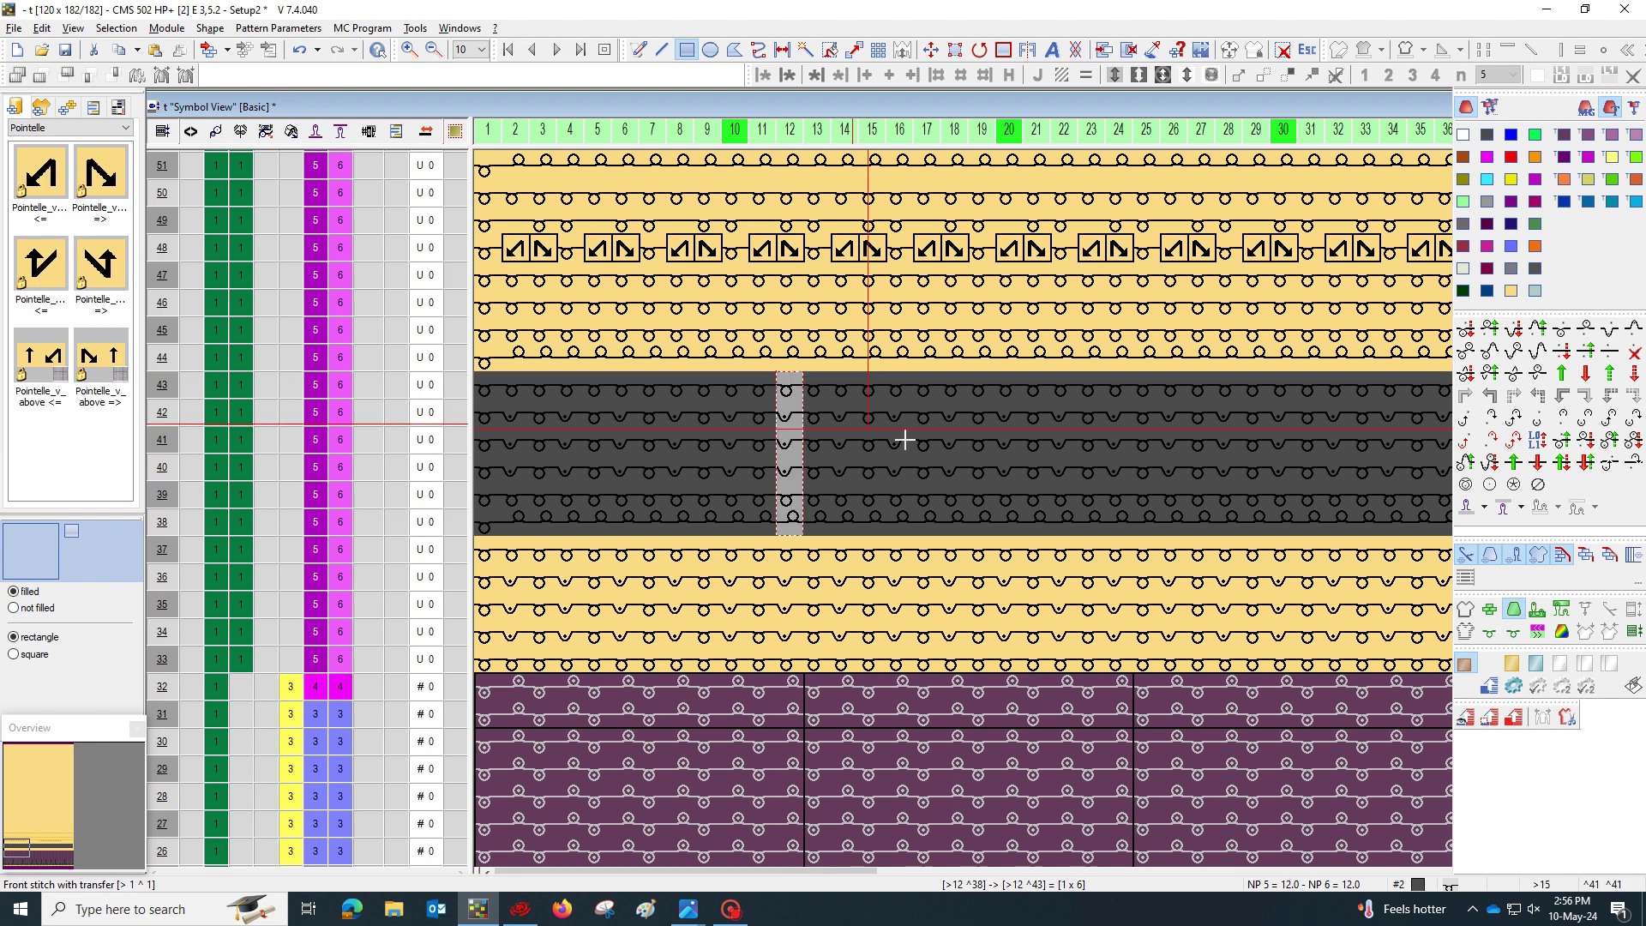
pyautogui.click(953, 440)
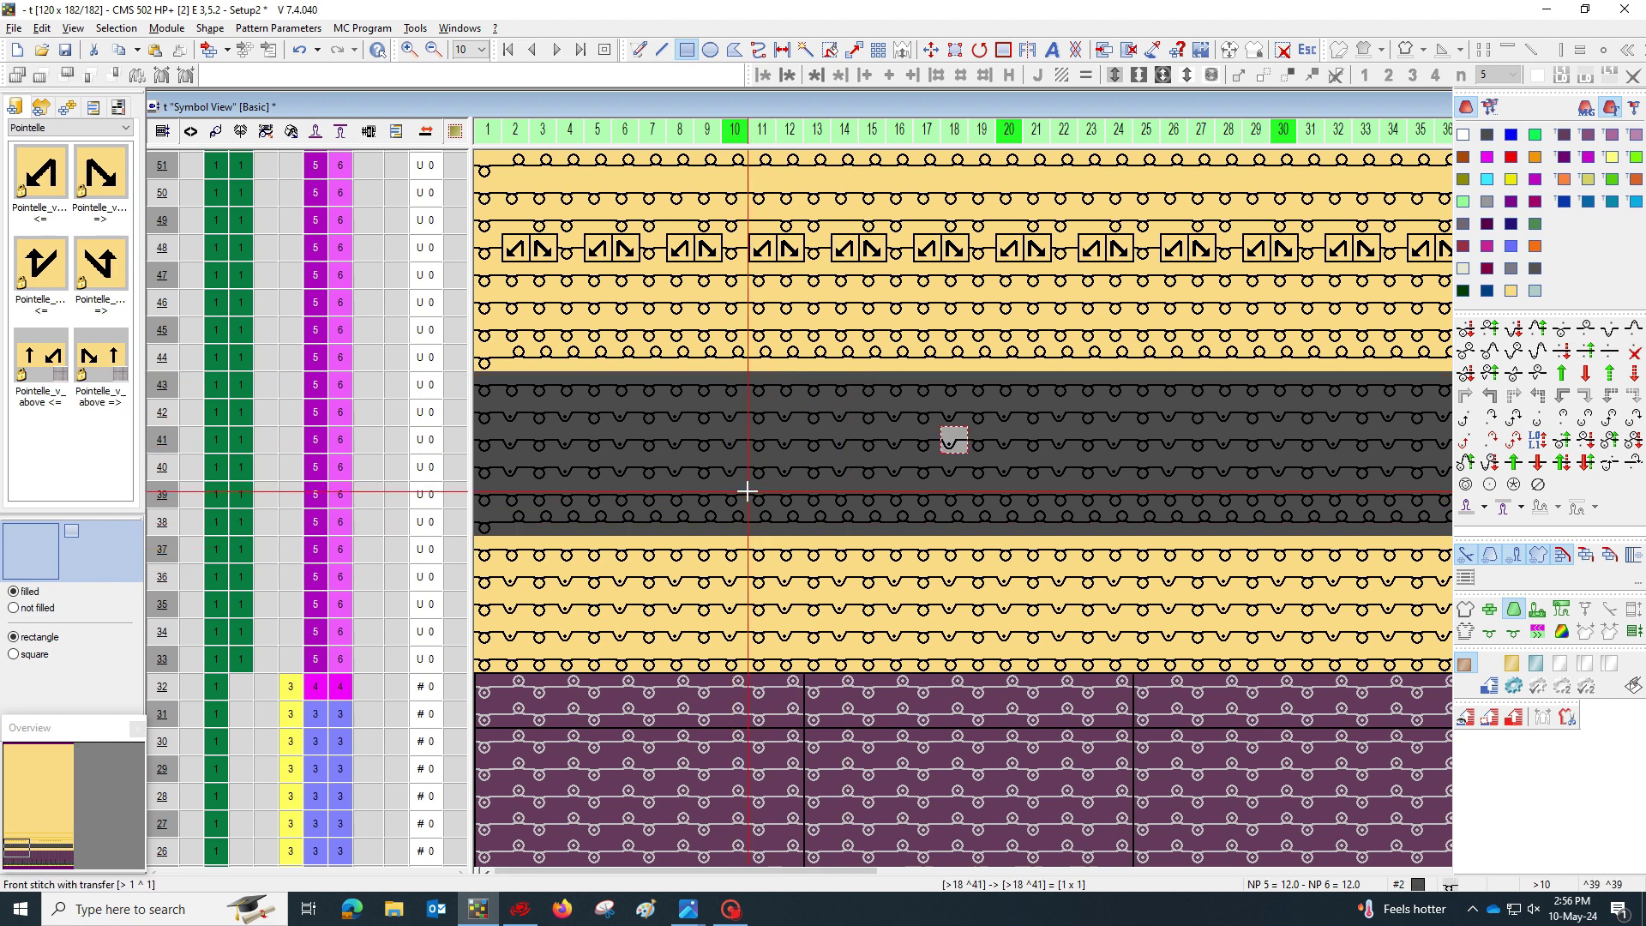
# Copy the full-width block of columns 1–120, rows 33–62, in the module colour view and tile it up to the top of the fabric.
pyautogui.scroll(-1, 747, 491)
pyautogui.scroll(-1, 652, 518)
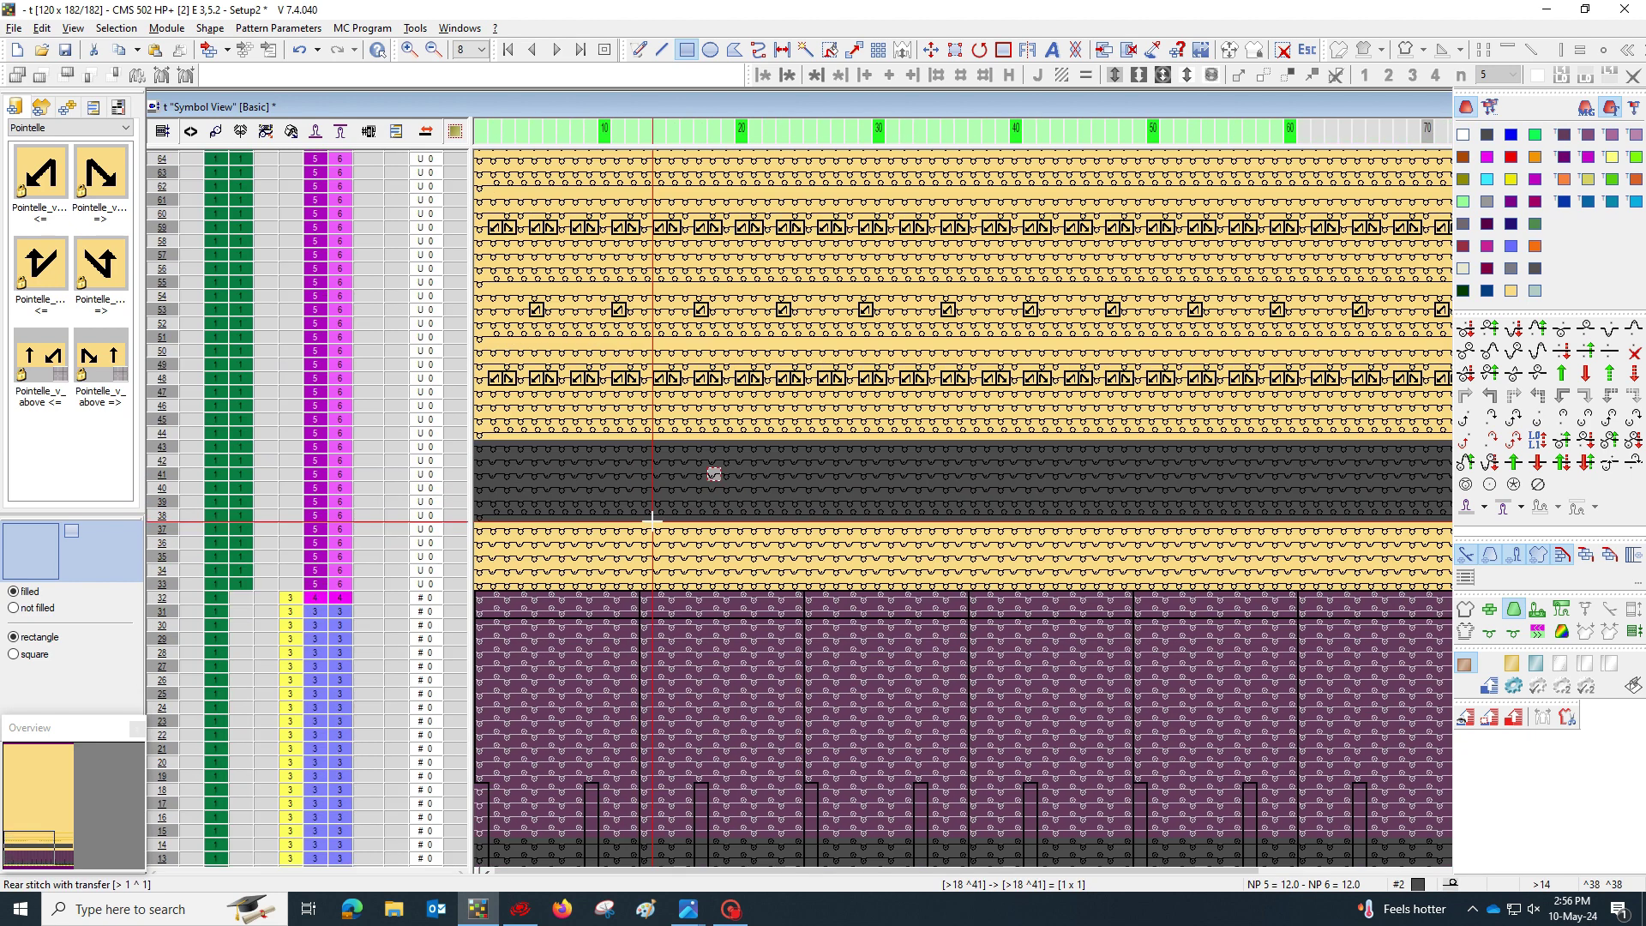
pyautogui.scroll(-1, 651, 518)
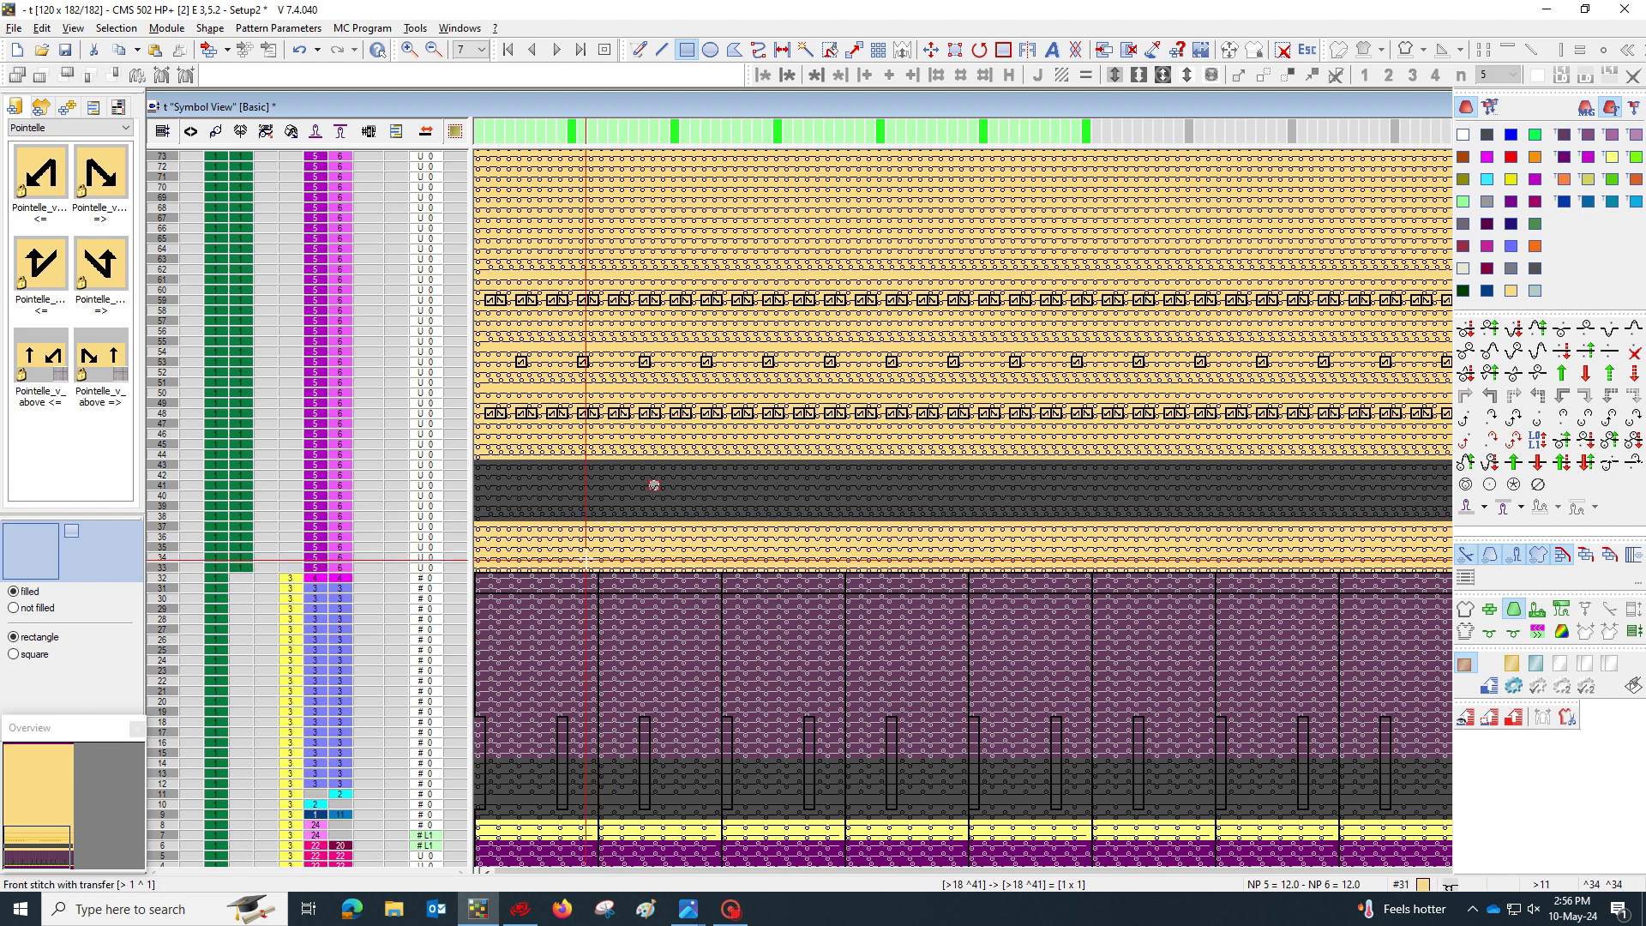
pyautogui.scroll(-1, 651, 493)
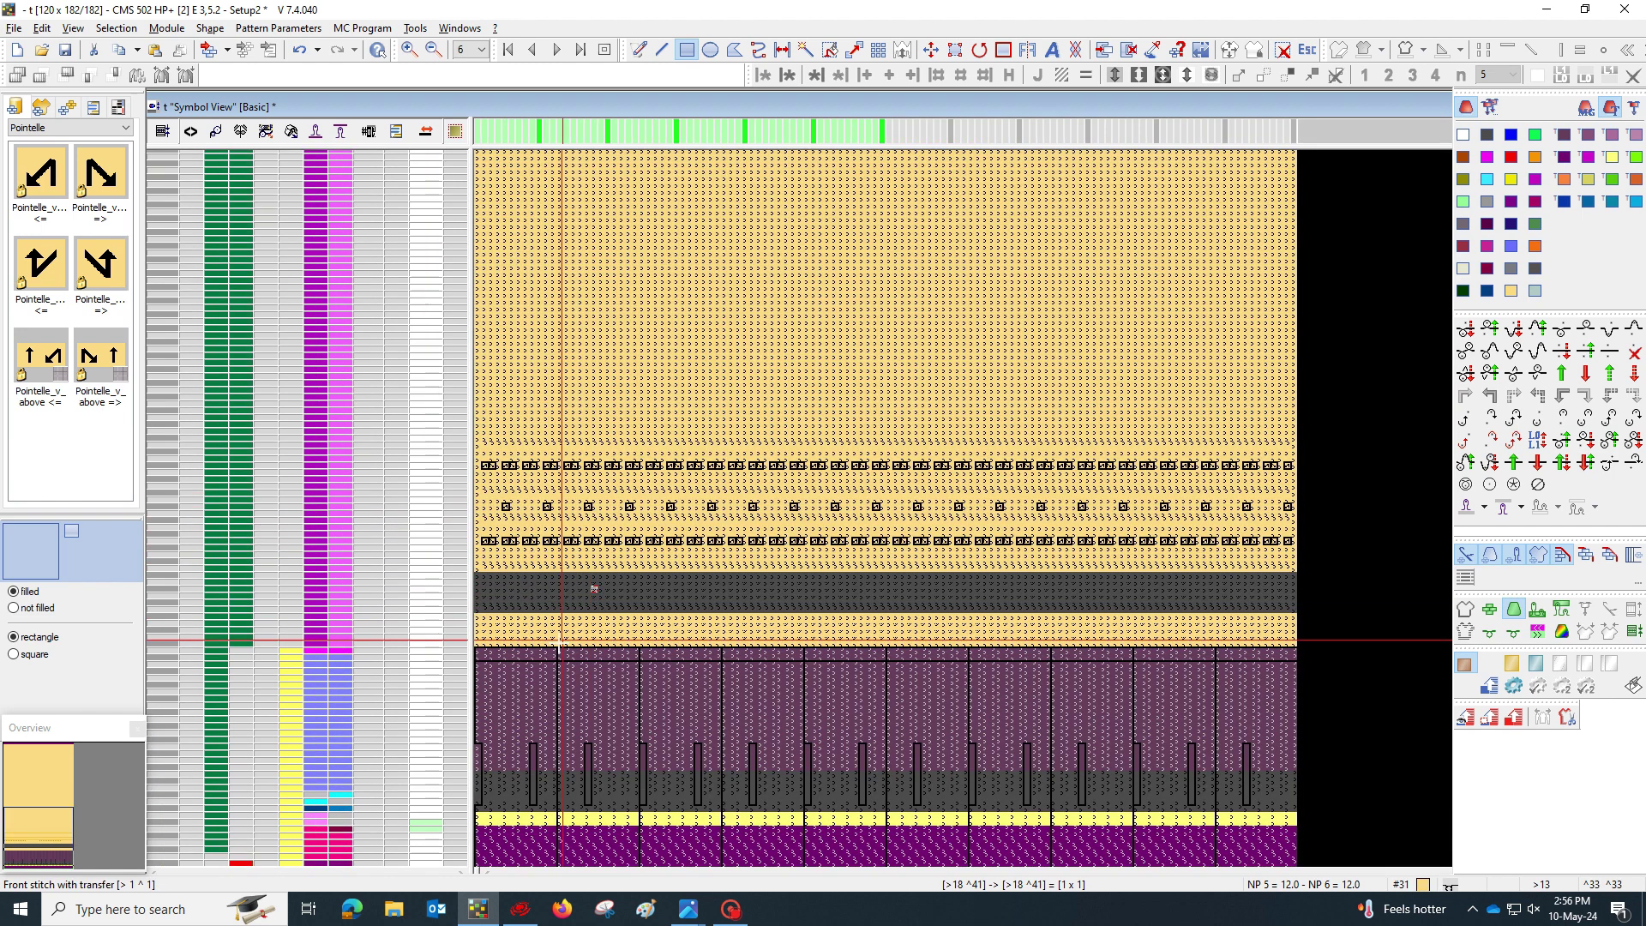
pyautogui.moveTo(477, 645); pyautogui.dragTo(988, 503)
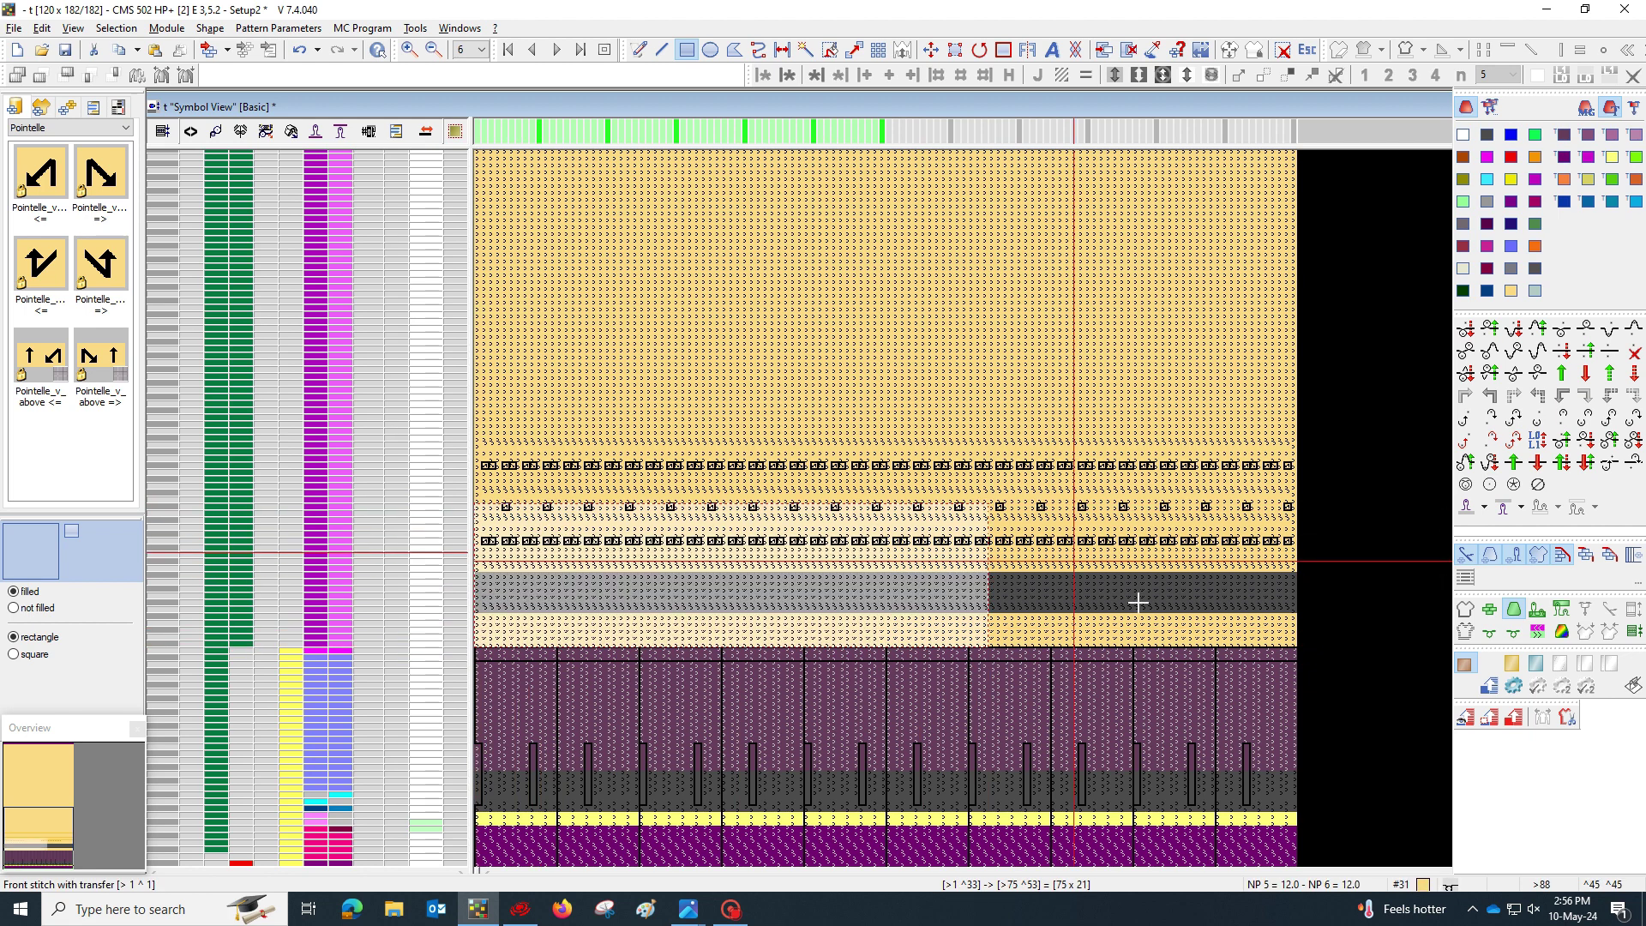
pyautogui.click(1489, 608)
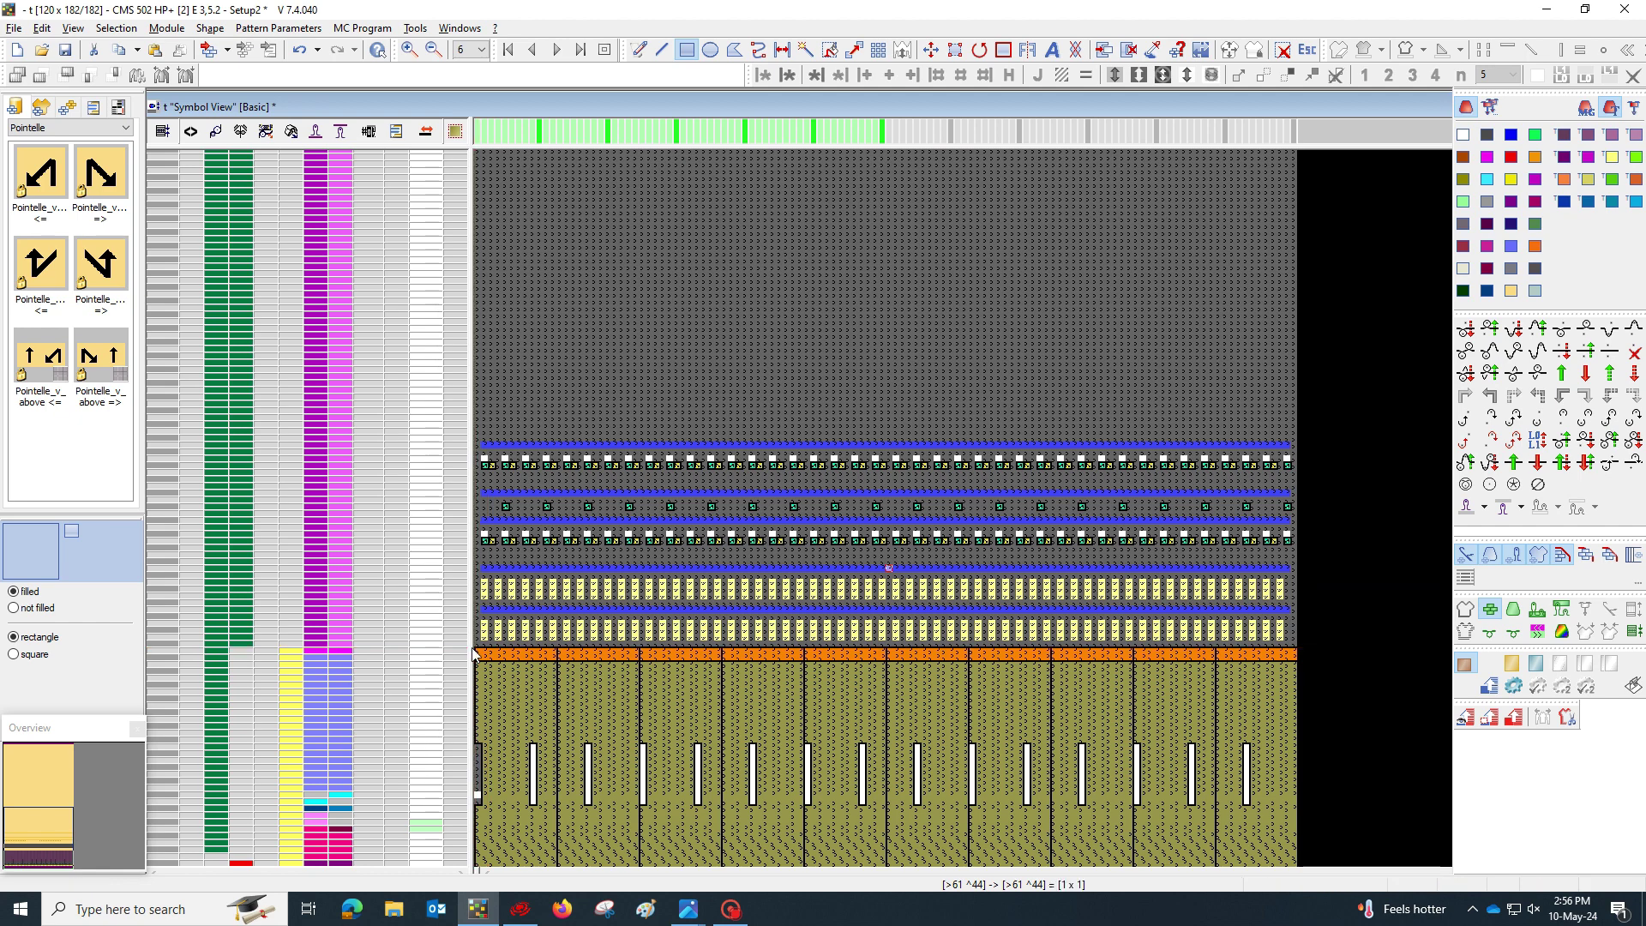
pyautogui.moveTo(478, 649); pyautogui.dragTo(1269, 444)
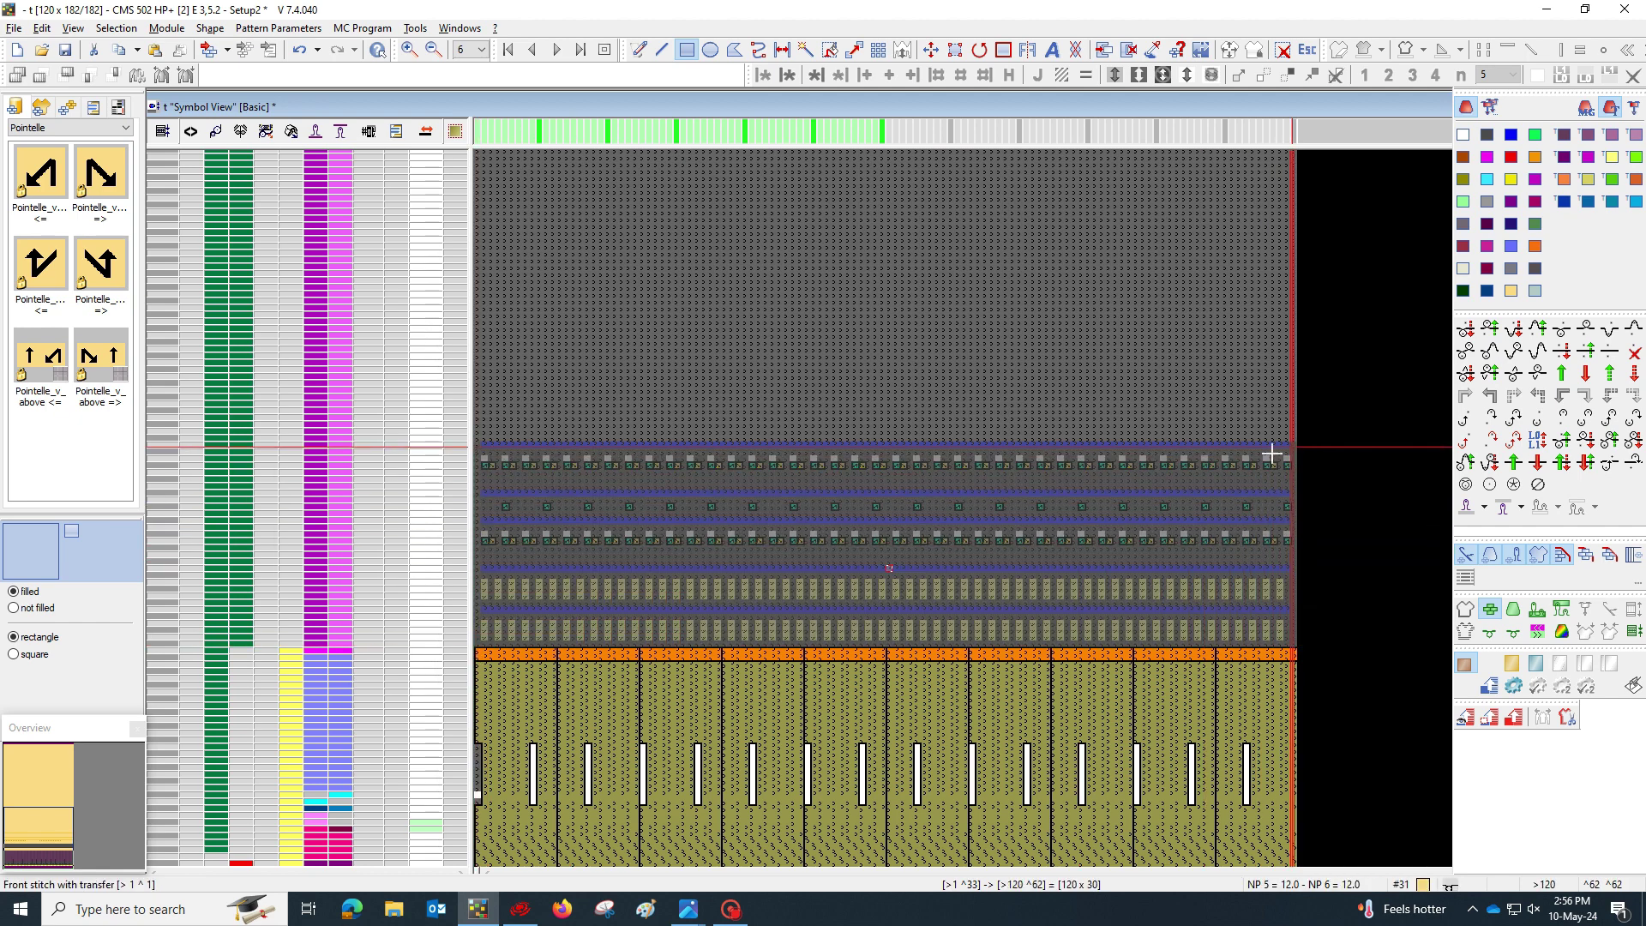
pyautogui.hotkey('ctrl', 'c')
pyautogui.moveTo(1106, 584); pyautogui.dragTo(1104, 39)
pyautogui.press('Escape')
pyautogui.moveTo(958, 396); pyautogui.dragTo(1006, 356, button='middle')
pyautogui.keyDown('ctrl'); pyautogui.scroll(1, 683, 681); pyautogui.keyUp('ctrl')
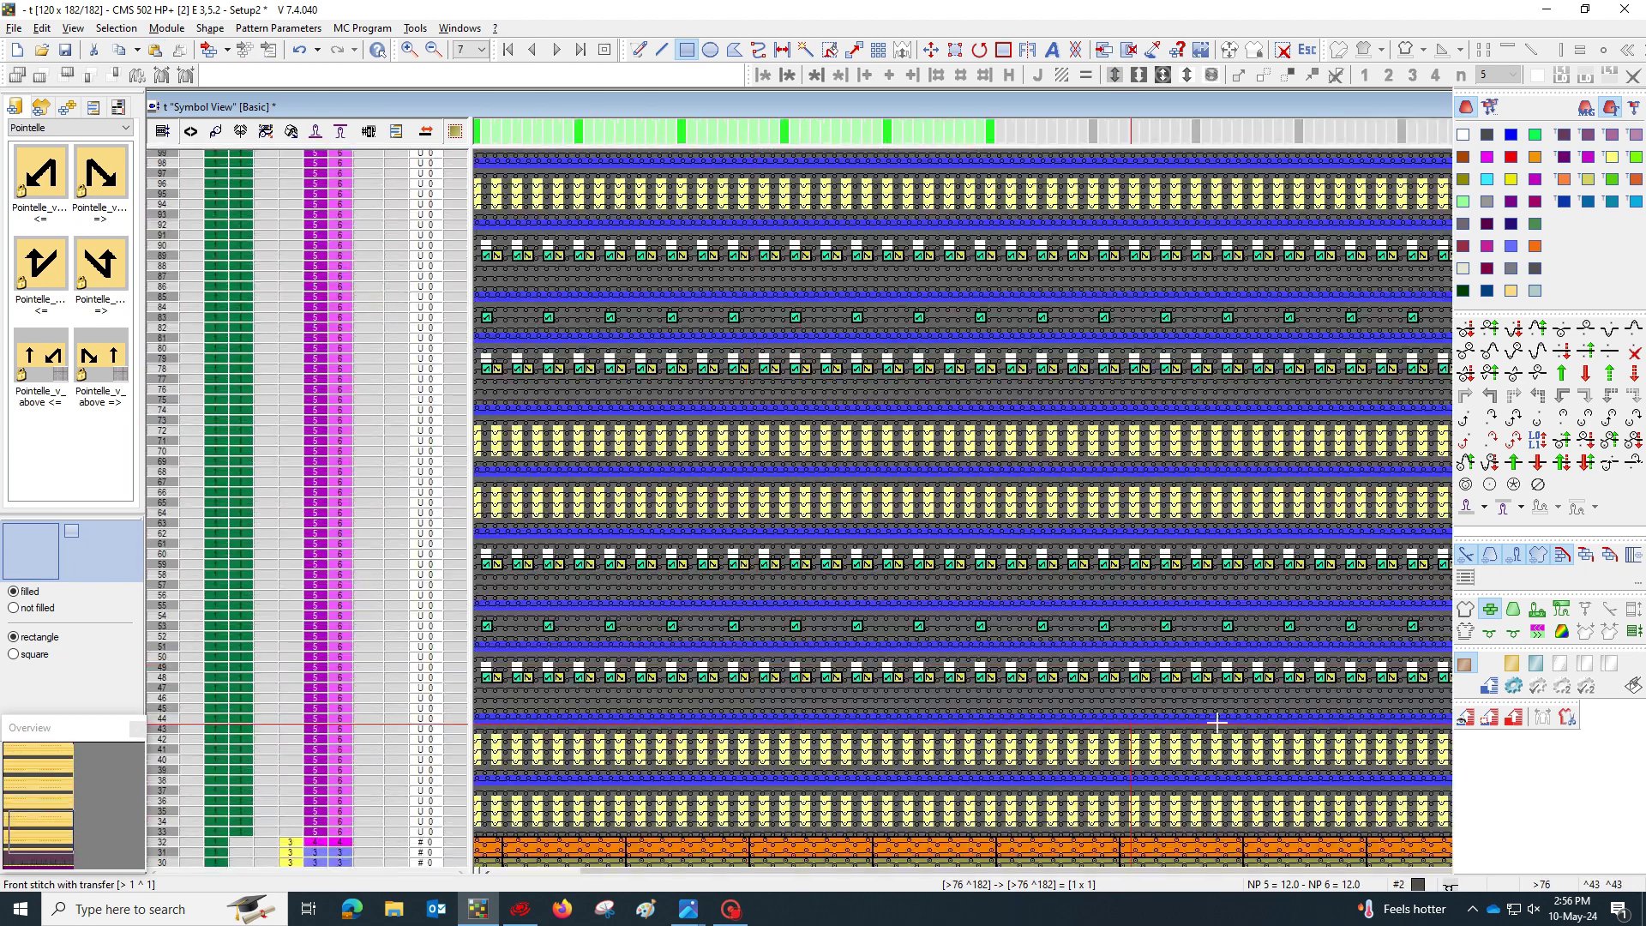
# Examine the repeated yarn colour bands over the height of the fabric in the yarn colour view.
pyautogui.click(1514, 610)
pyautogui.keyDown('ctrl'); pyautogui.scroll(2, 990, 553); pyautogui.keyUp('ctrl')
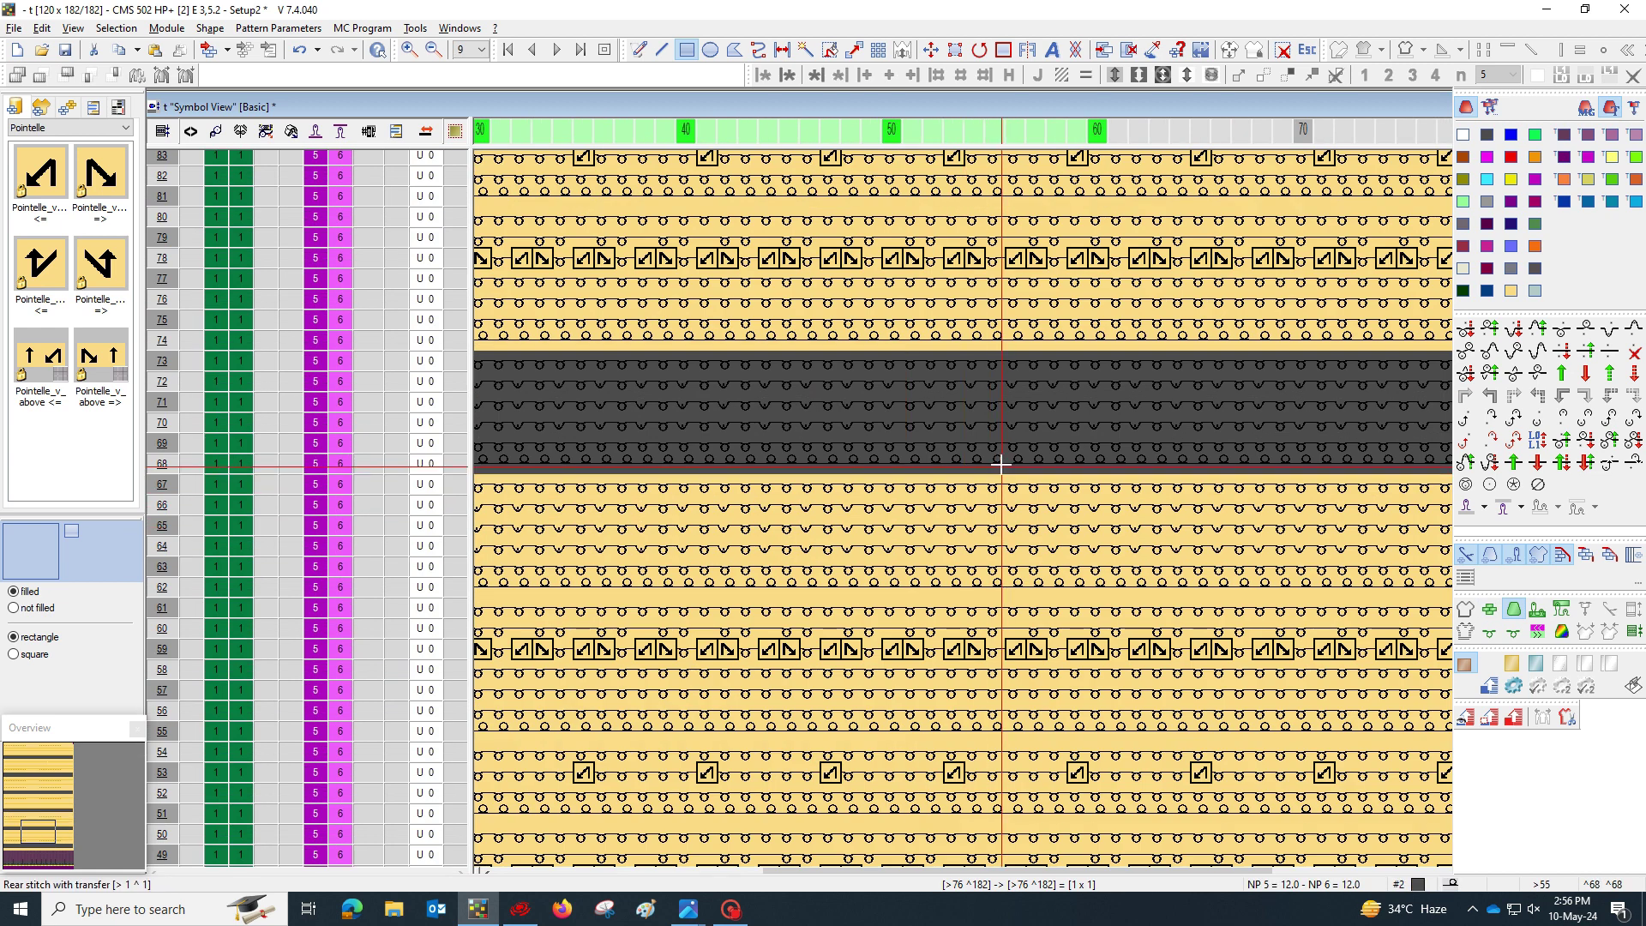
pyautogui.click(994, 380)
pyautogui.scroll(1, 1039, 369)
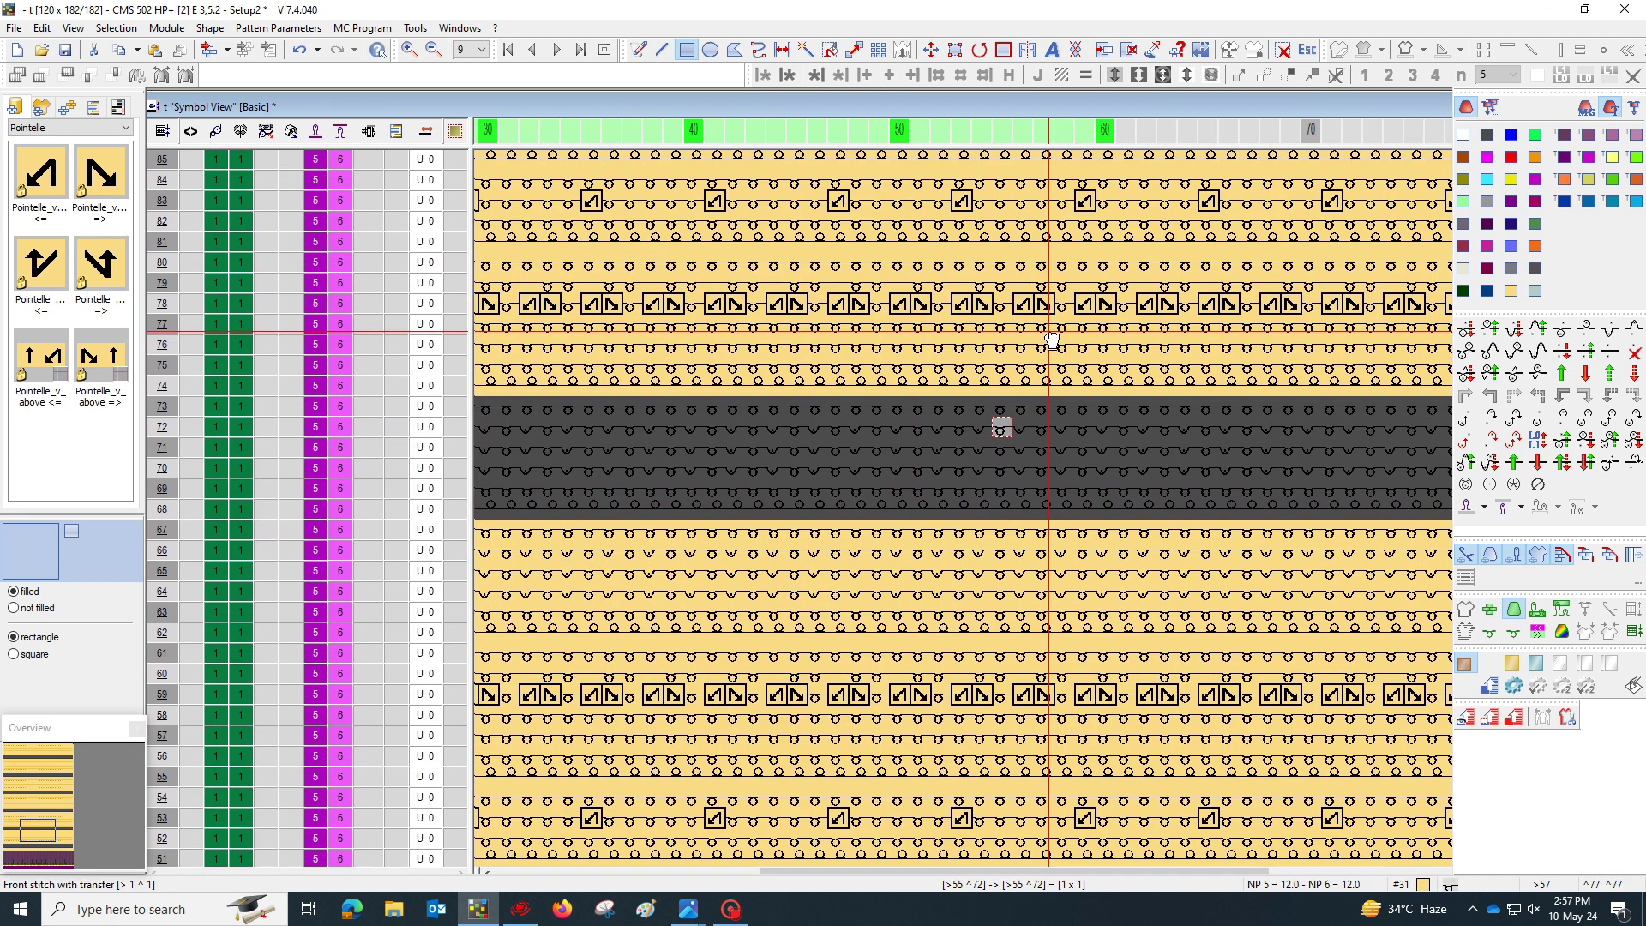
pyautogui.scroll(-6, 1053, 350)
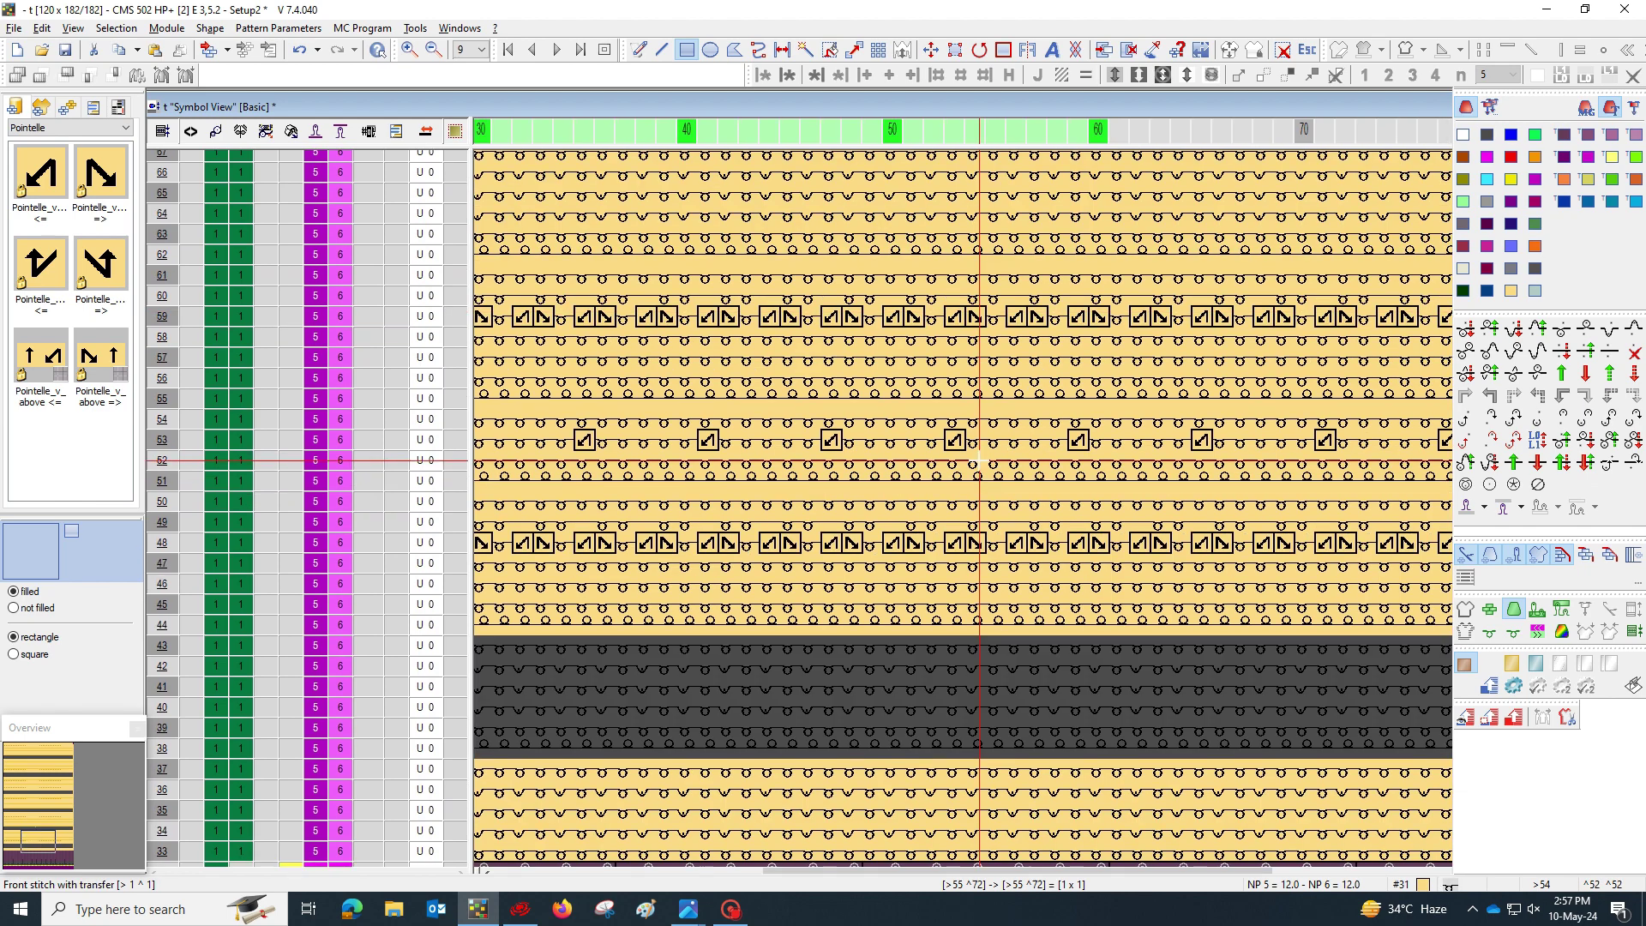
pyautogui.click(1039, 409)
pyautogui.keyDown('ctrl'); pyautogui.scroll(-3, 1039, 409); pyautogui.keyUp('ctrl')
pyautogui.moveTo(951, 337); pyautogui.dragTo(992, 507, button='middle')
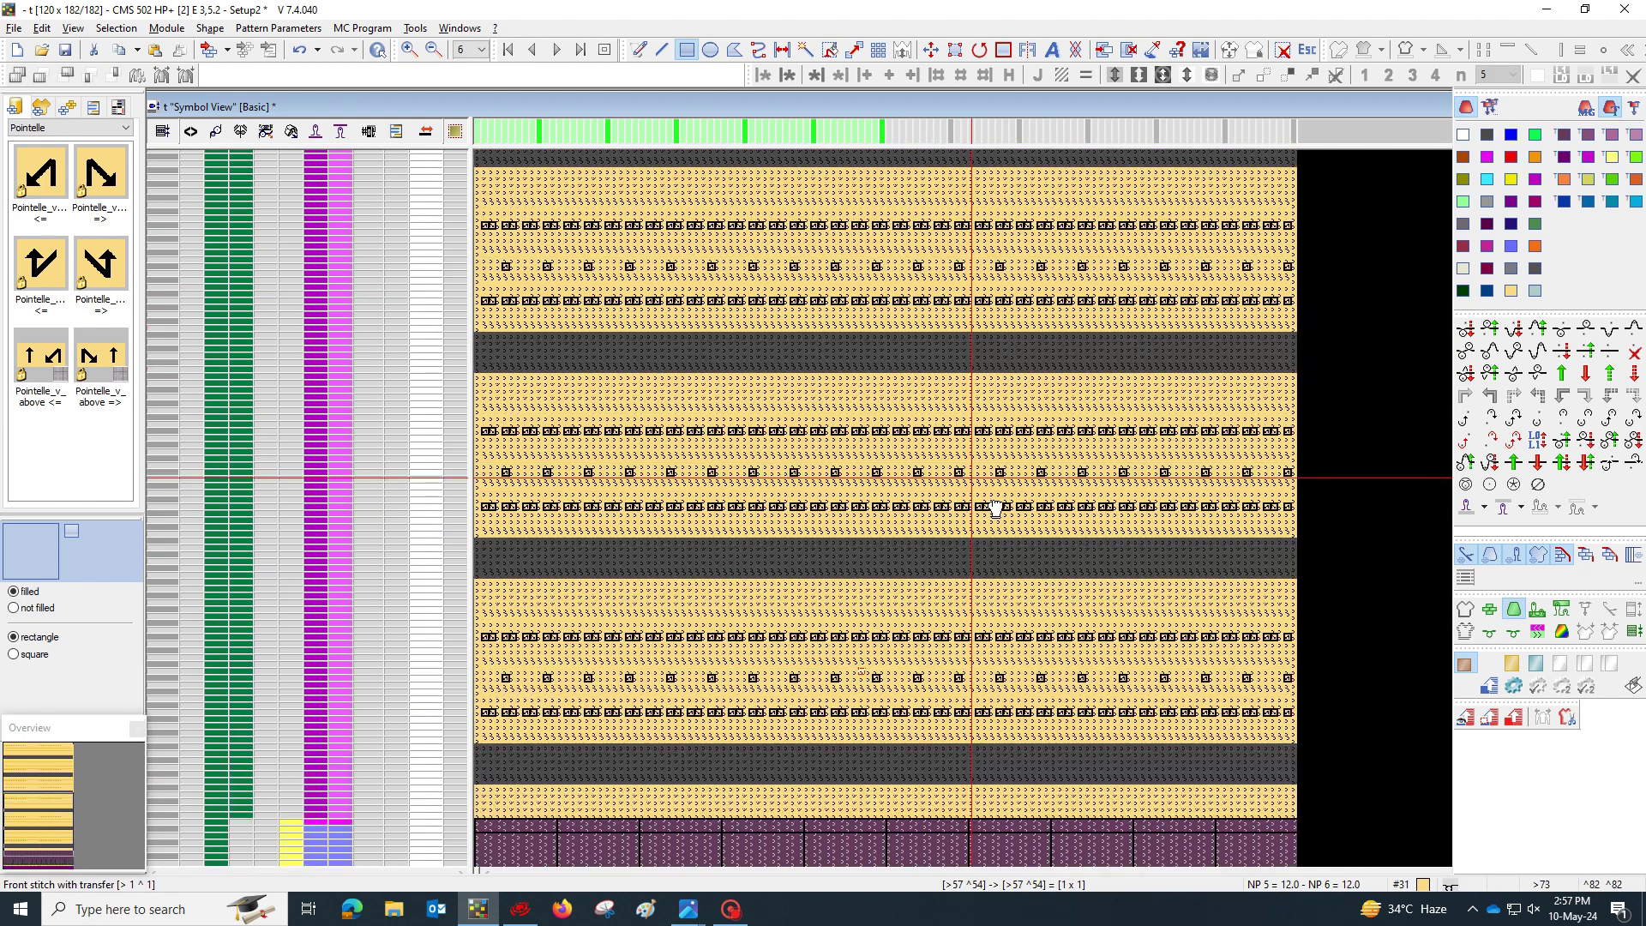
pyautogui.moveTo(1016, 269); pyautogui.dragTo(1042, 329, button='middle')
pyautogui.scroll(9, 1059, 333)
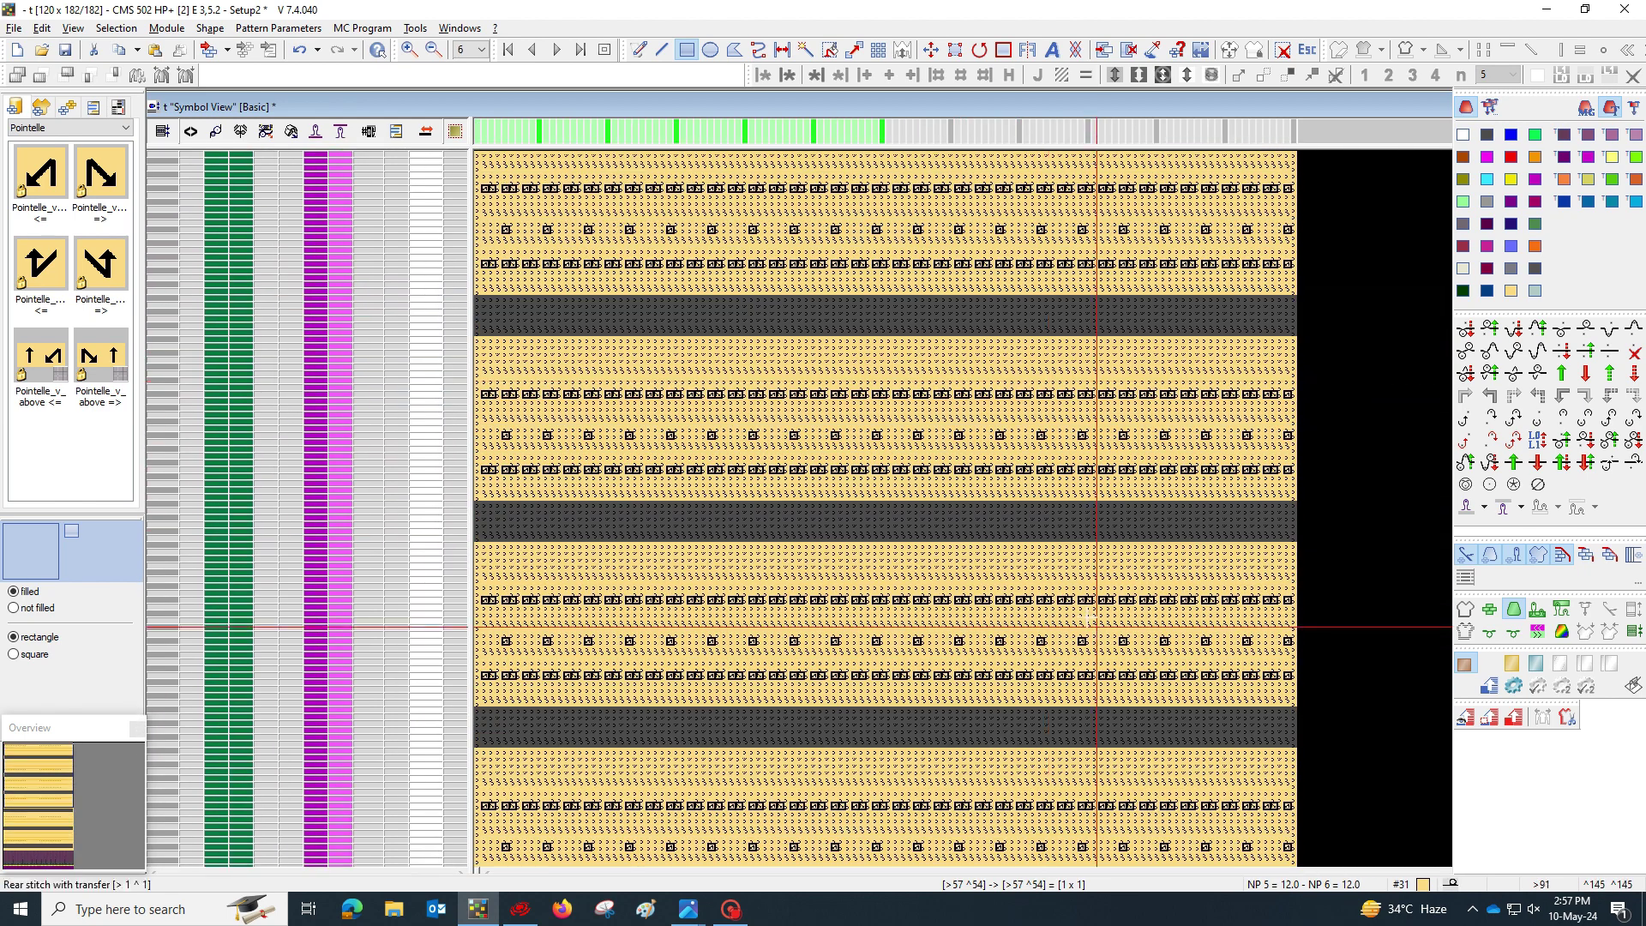
# Place module #1 across the full fabric width along the fabric's top edge.
pyautogui.click(40, 107)
pyautogui.click(41, 172)
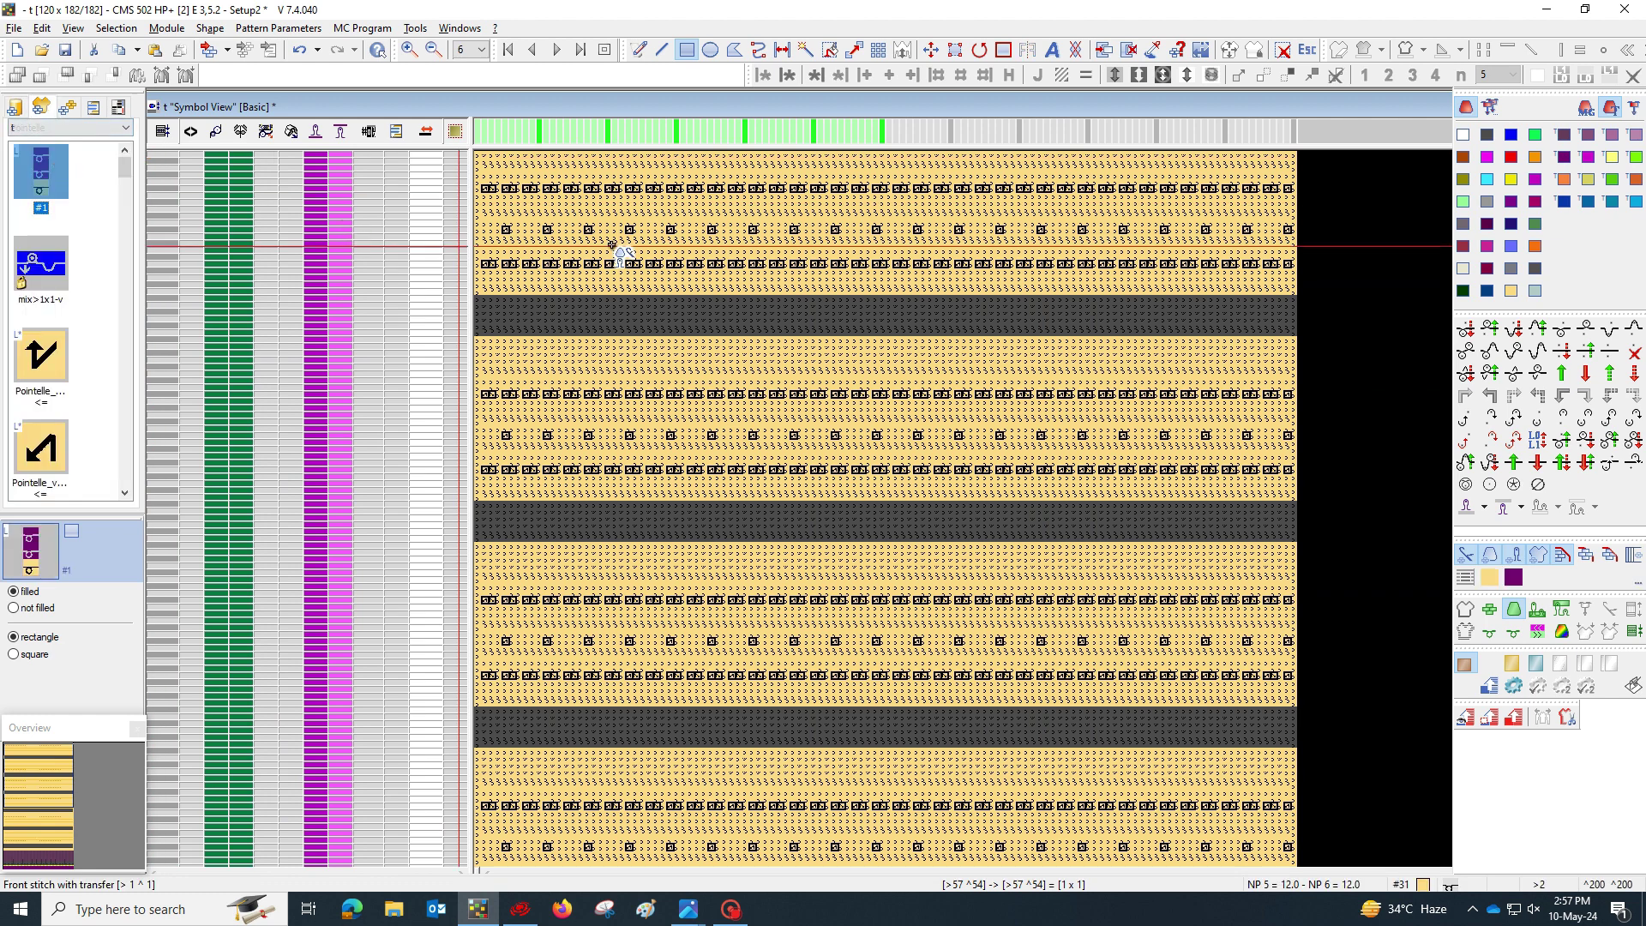
pyautogui.moveTo(1315, 158); pyautogui.dragTo(1357, 158)
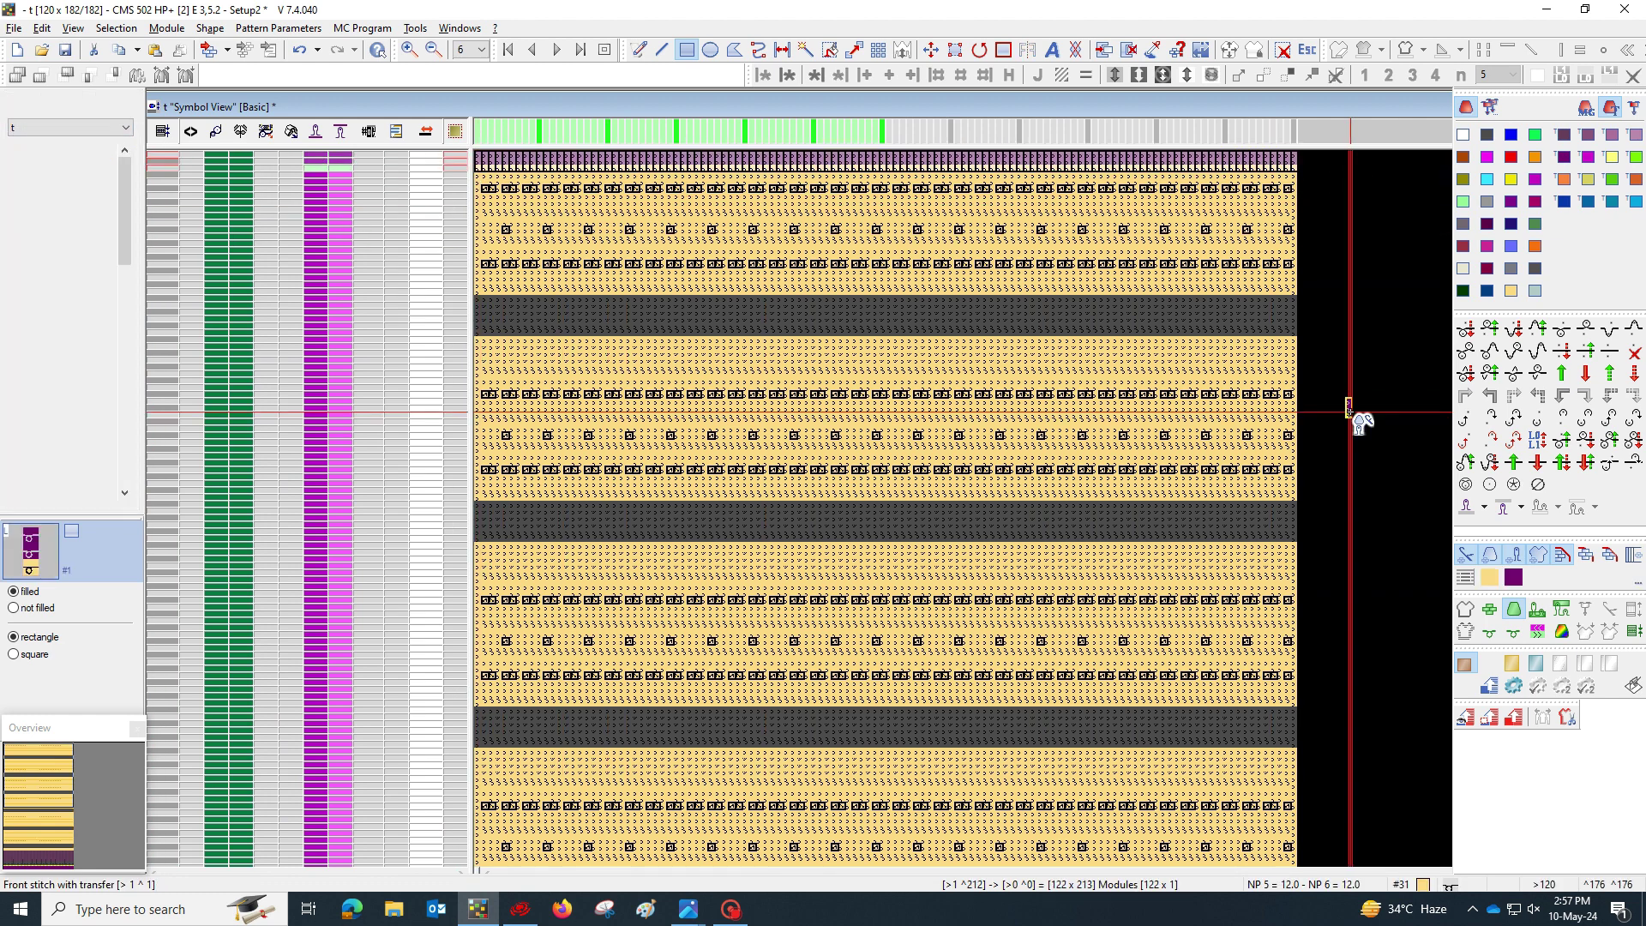
pyautogui.rightClick(1094, 248)
# Examine the tiled bands and the top module band in the module colour view.
pyautogui.scroll(-5, 841, 330)
pyautogui.scroll(-3, 900, 320)
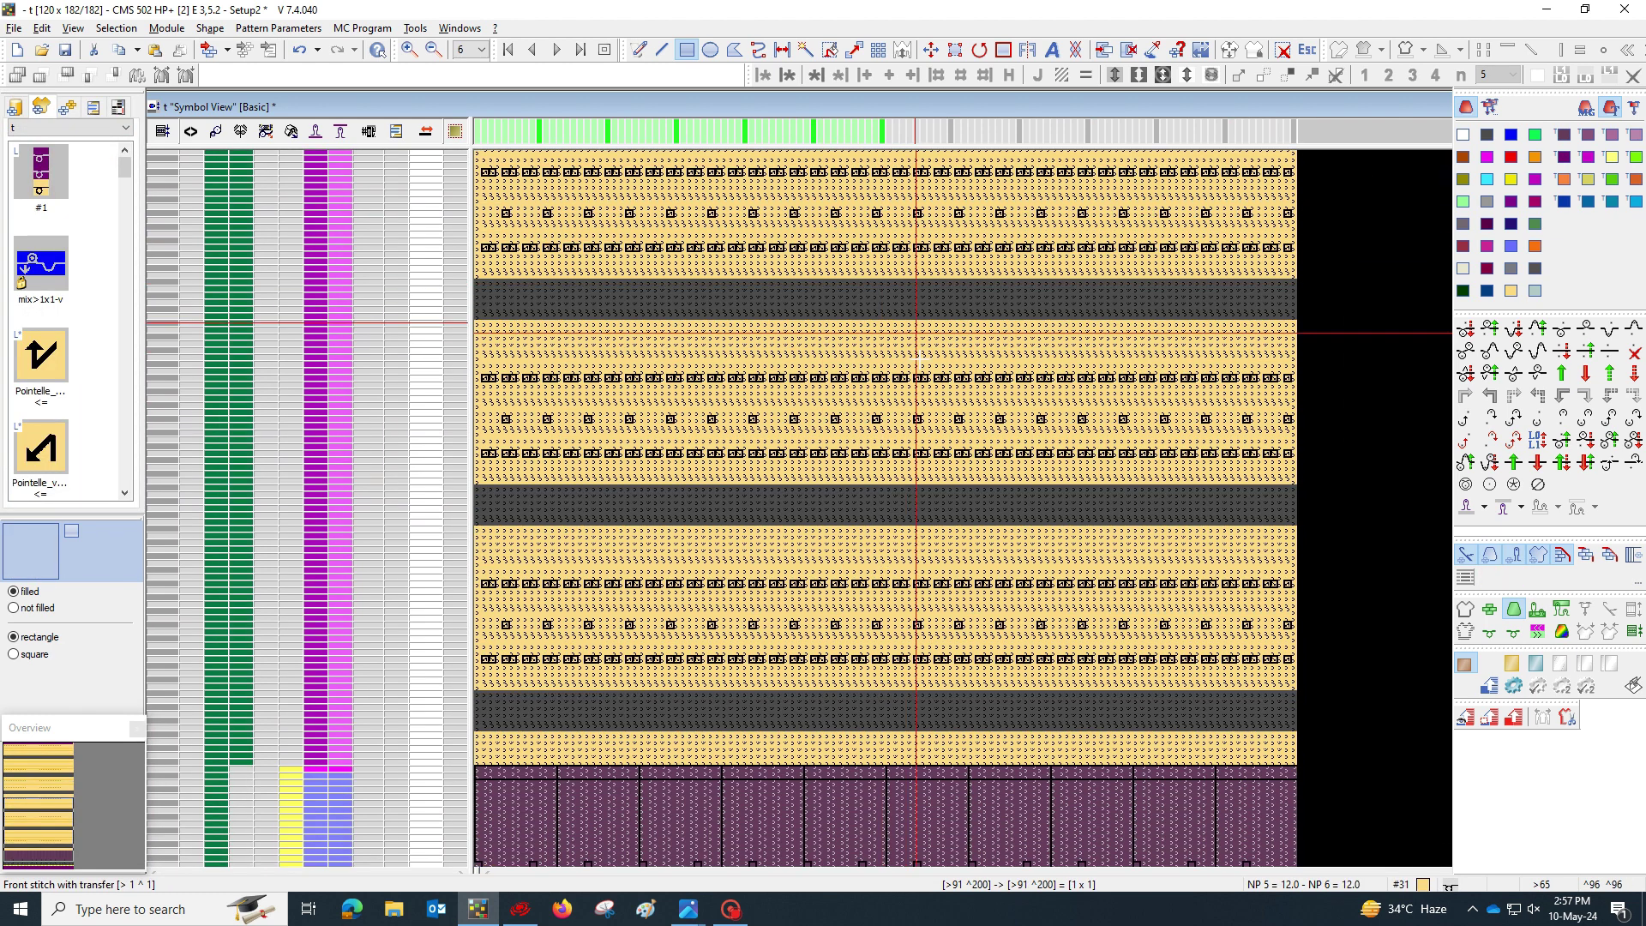
pyautogui.click(1492, 610)
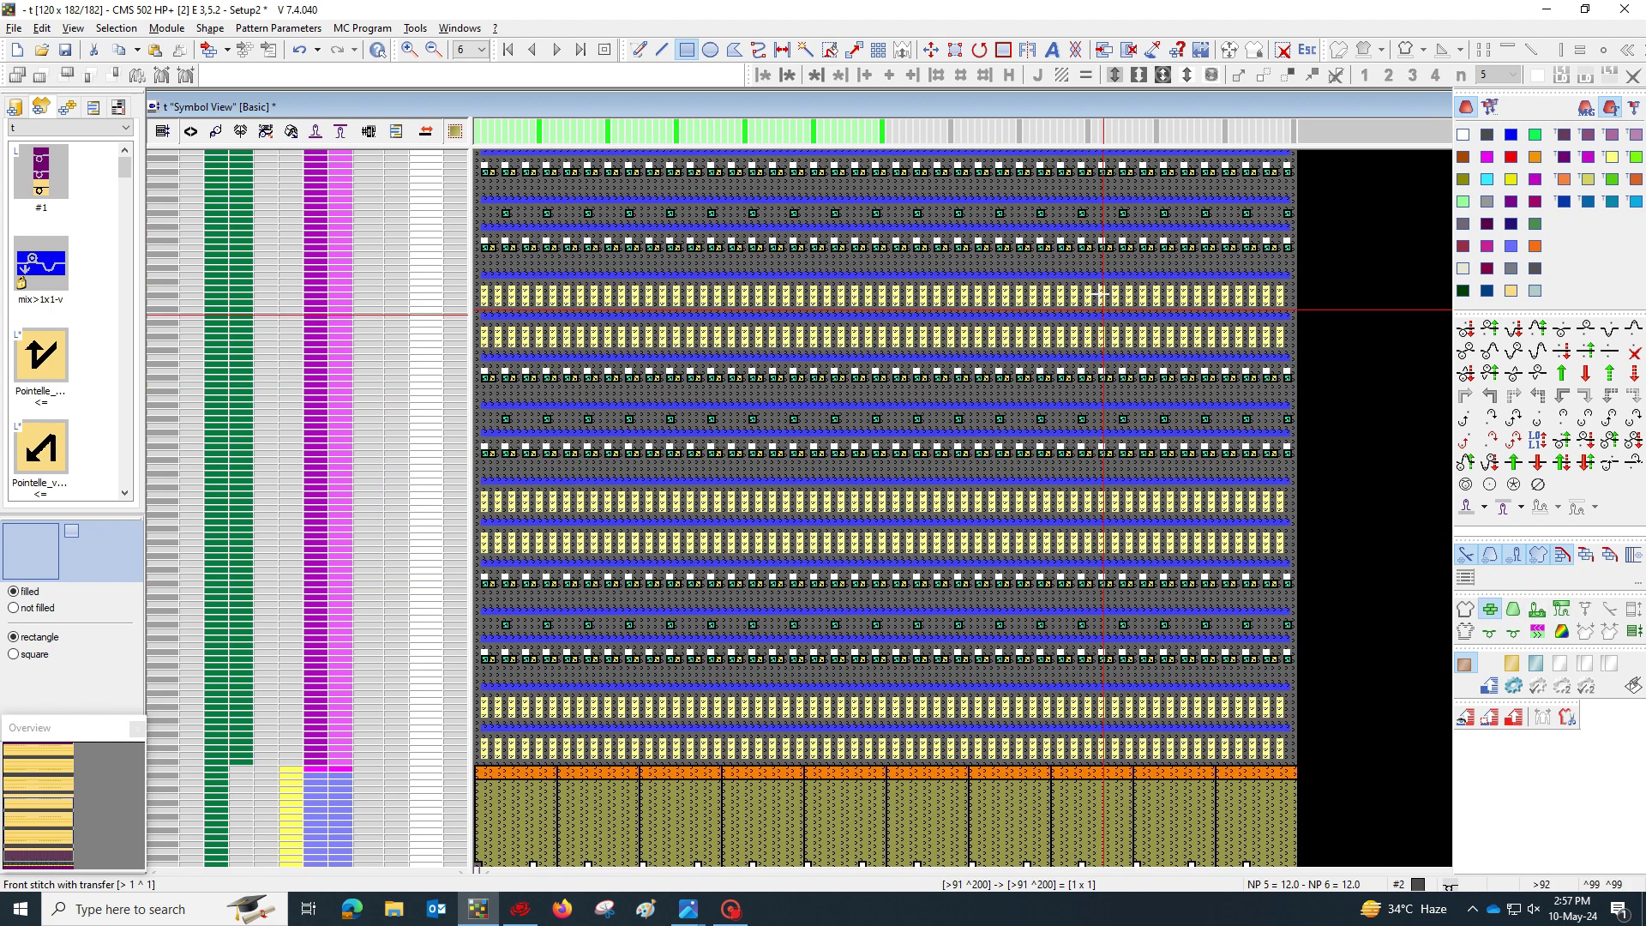
pyautogui.scroll(3, 1140, 537)
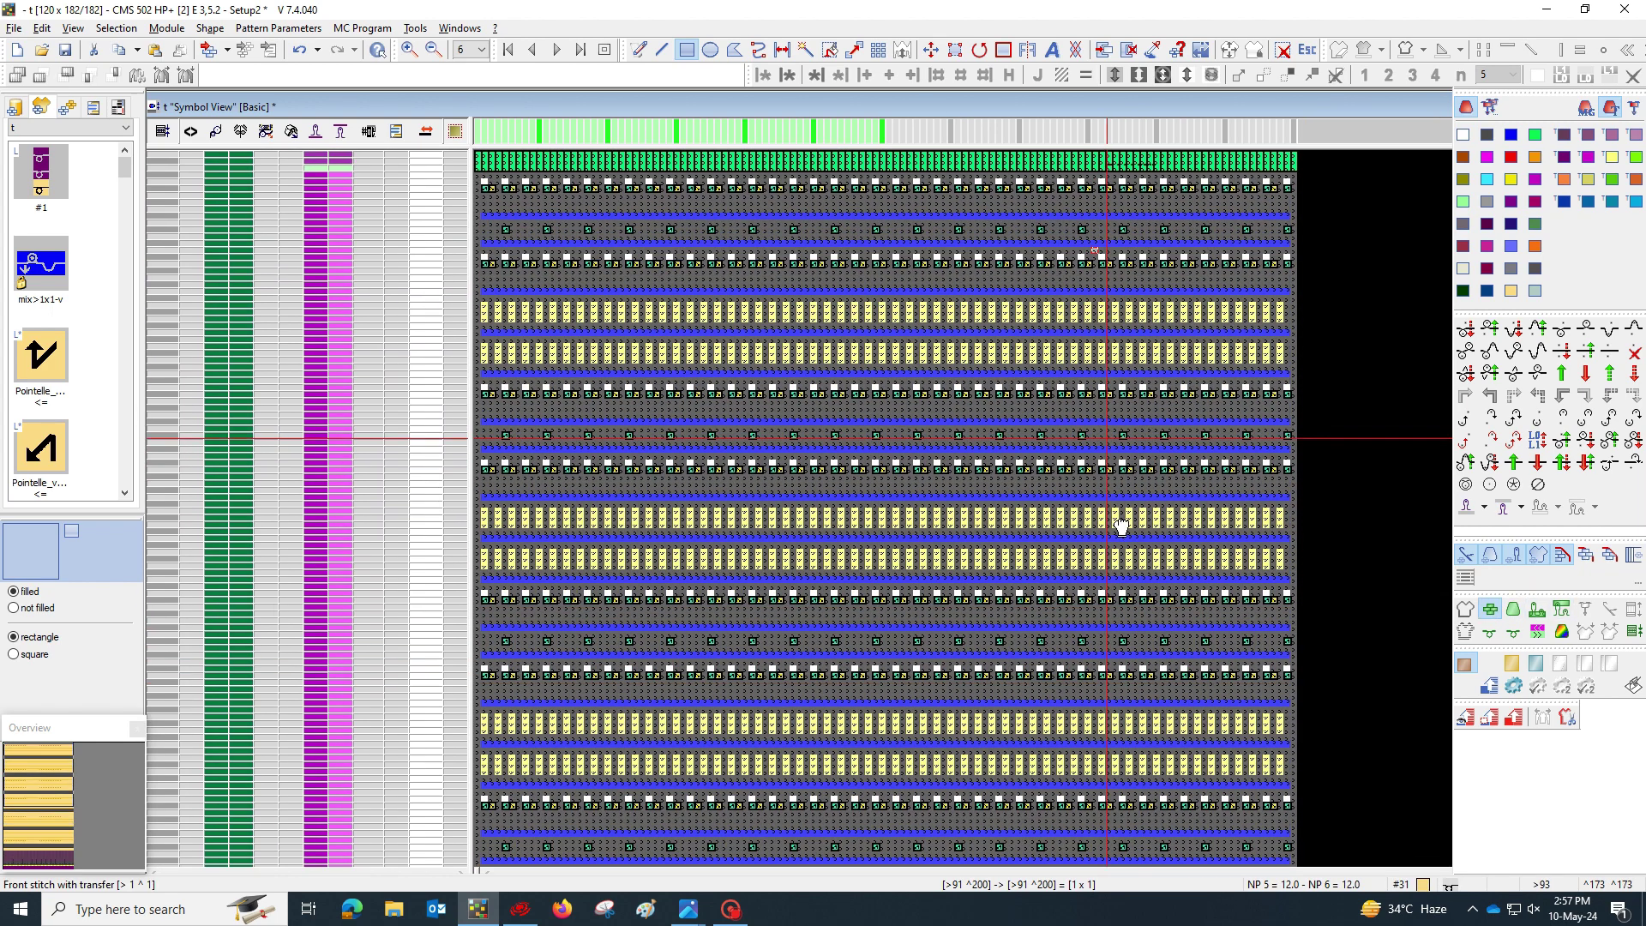
pyautogui.scroll(-5, 1114, 514)
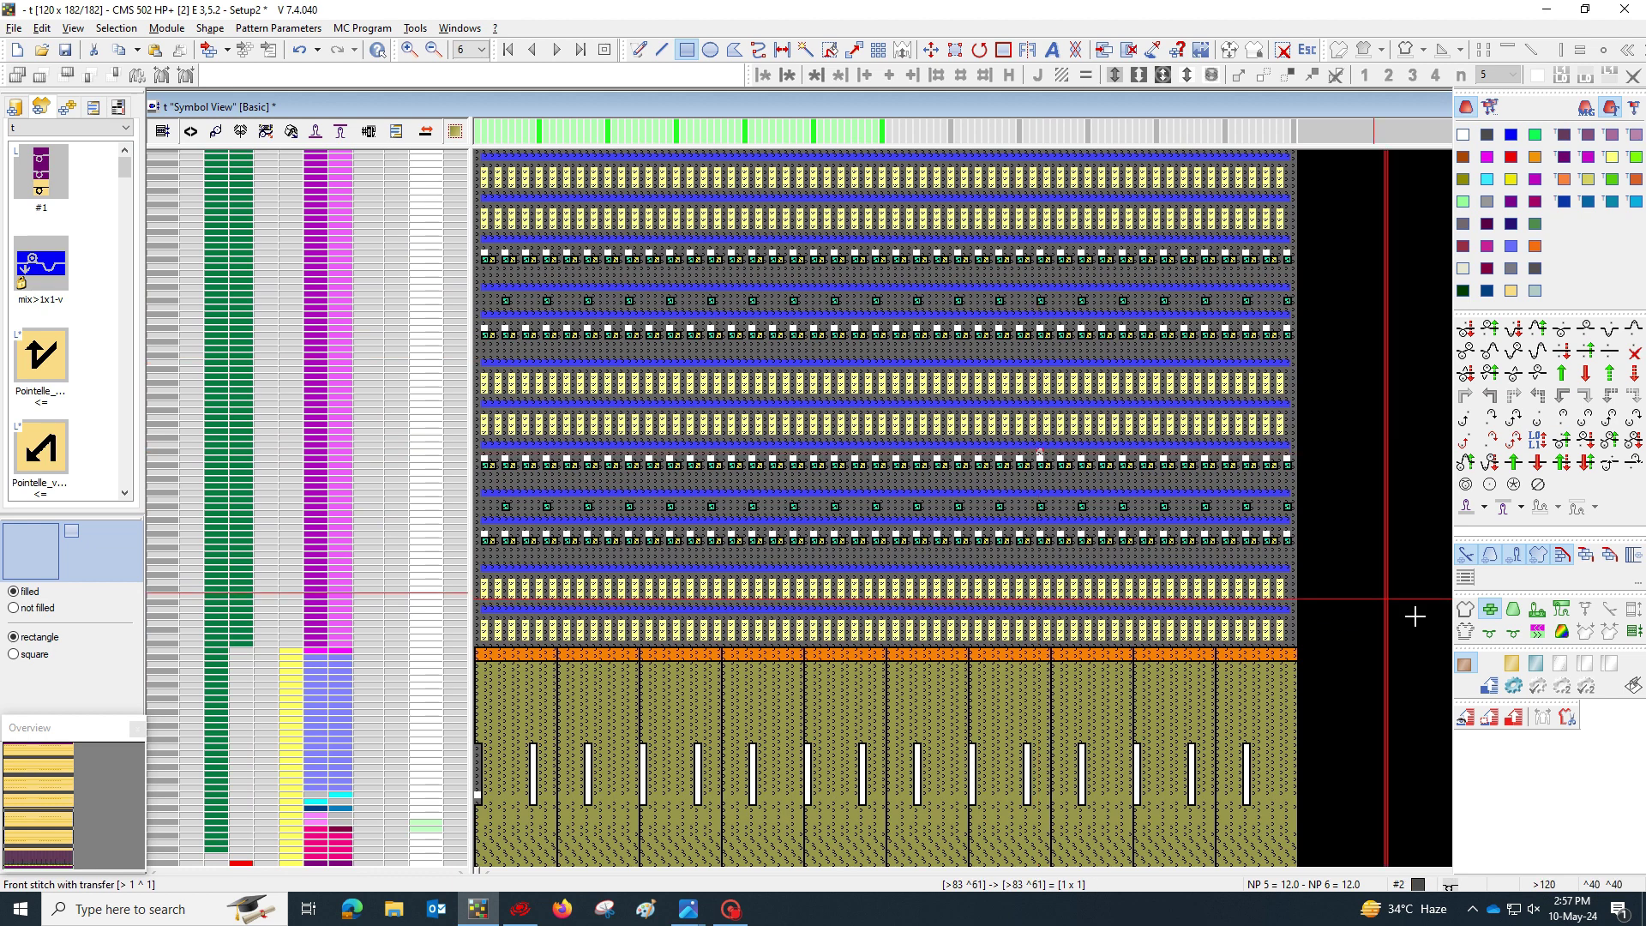
# Combine the #2 yarn fields into one and the #31 yarn fields into one in Yarn Field Allocation, and apply the allocation.
pyautogui.click(1510, 610)
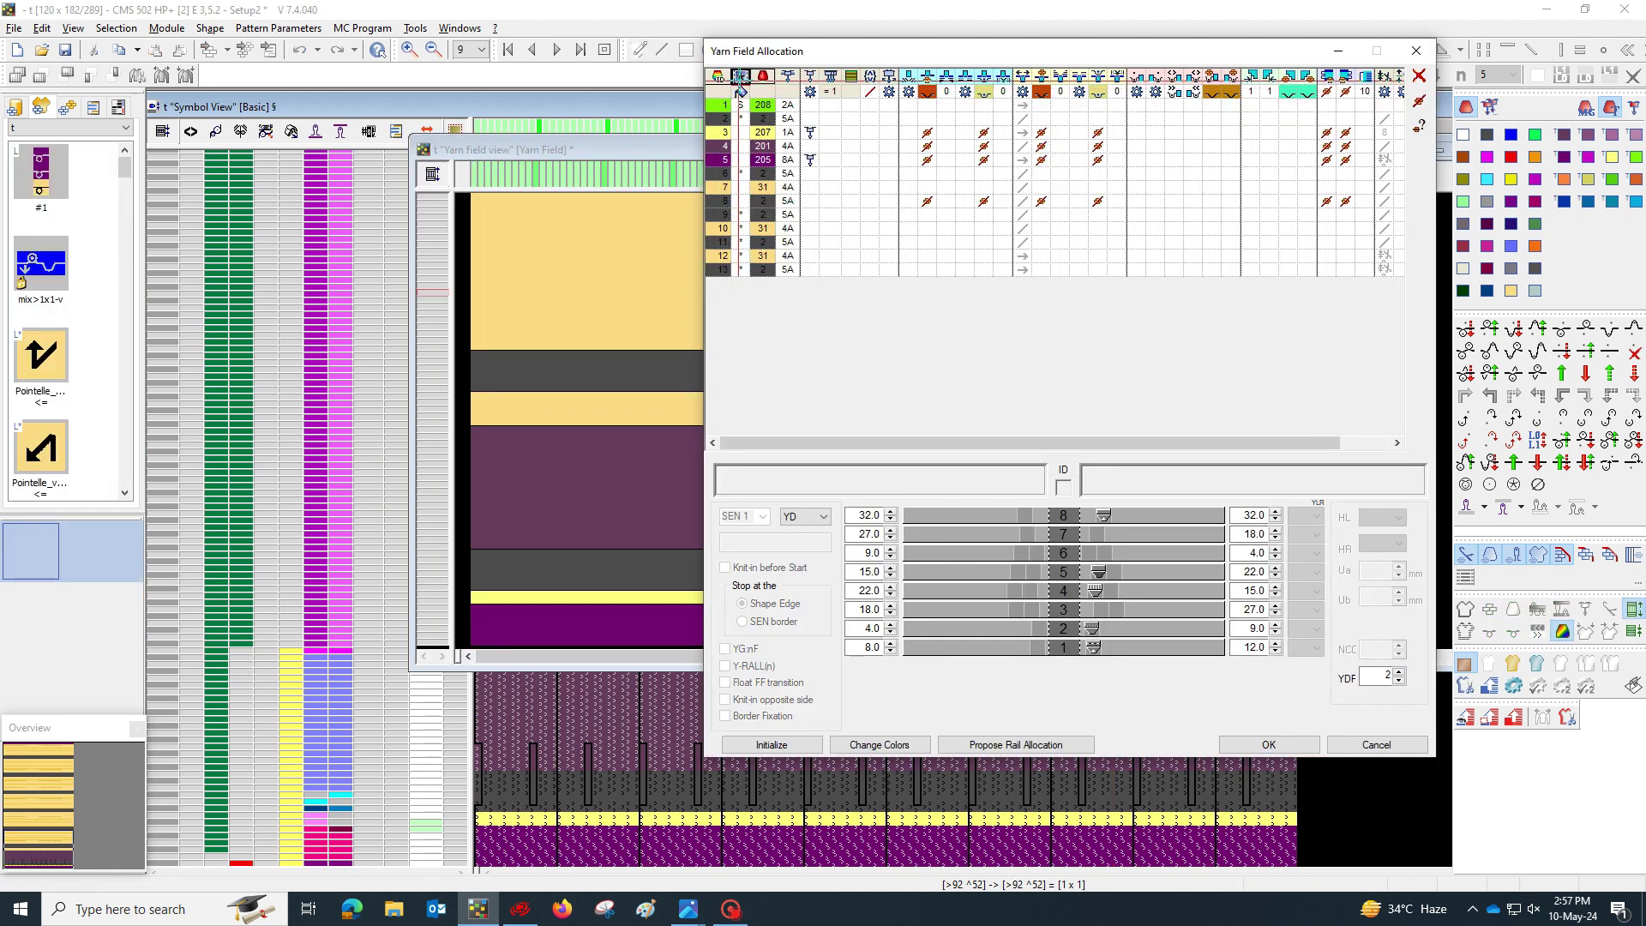
pyautogui.click(757, 77)
pyautogui.moveTo(740, 174); pyautogui.dragTo(740, 118)
pyautogui.rightClick(750, 111)
pyautogui.click(782, 174)
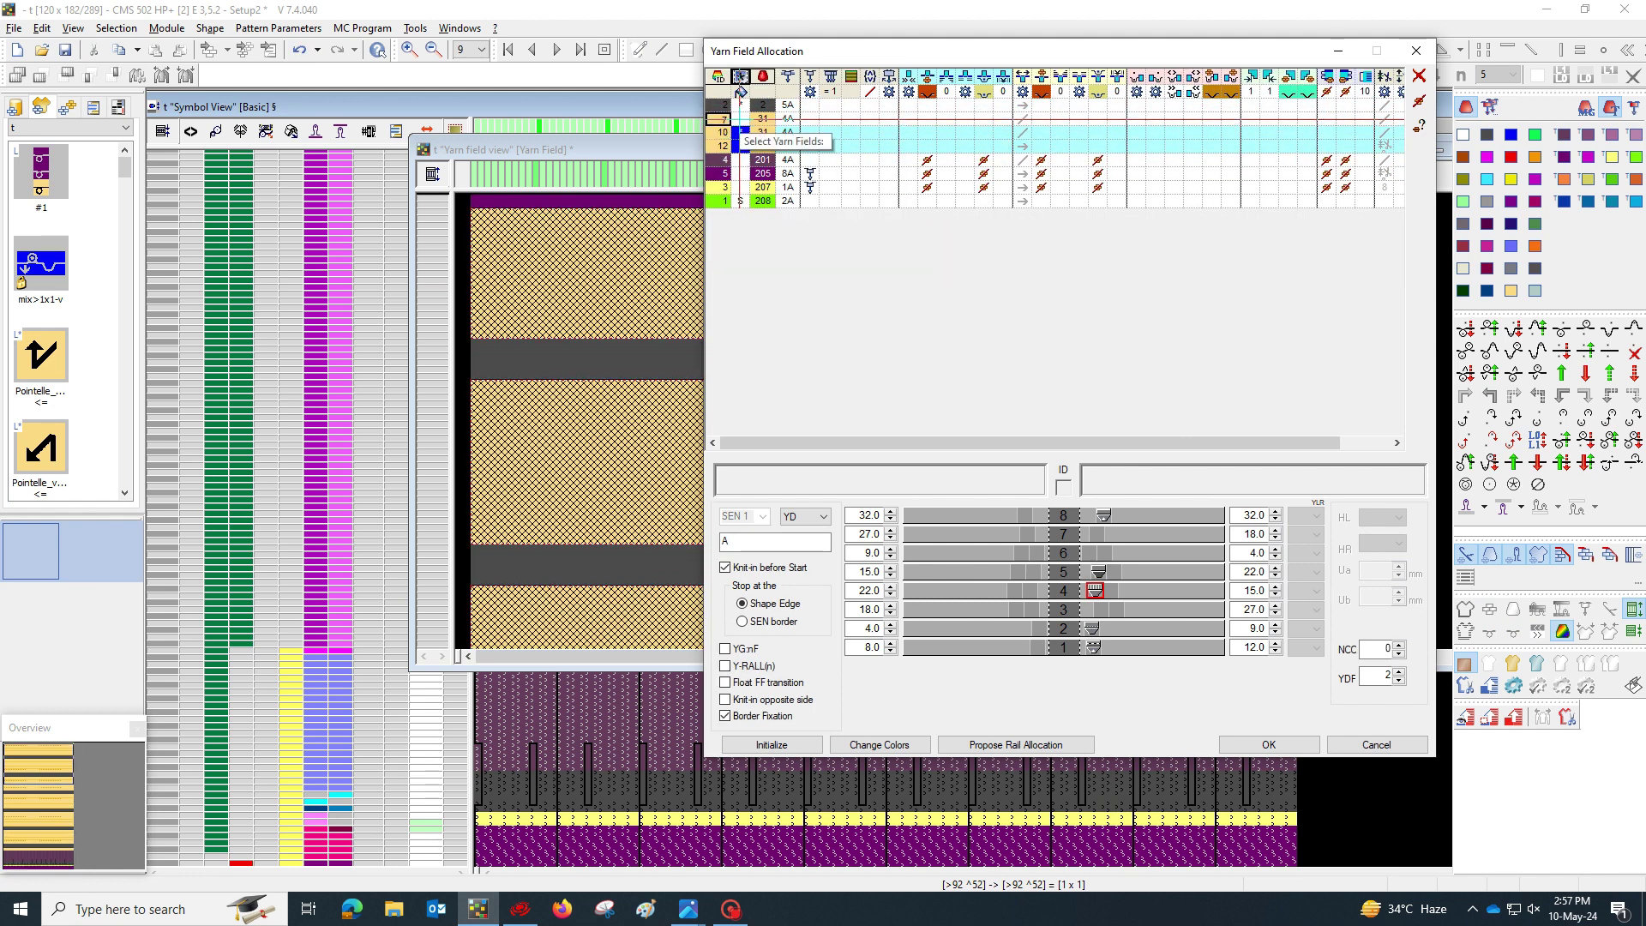
pyautogui.rightClick(752, 129)
pyautogui.click(810, 188)
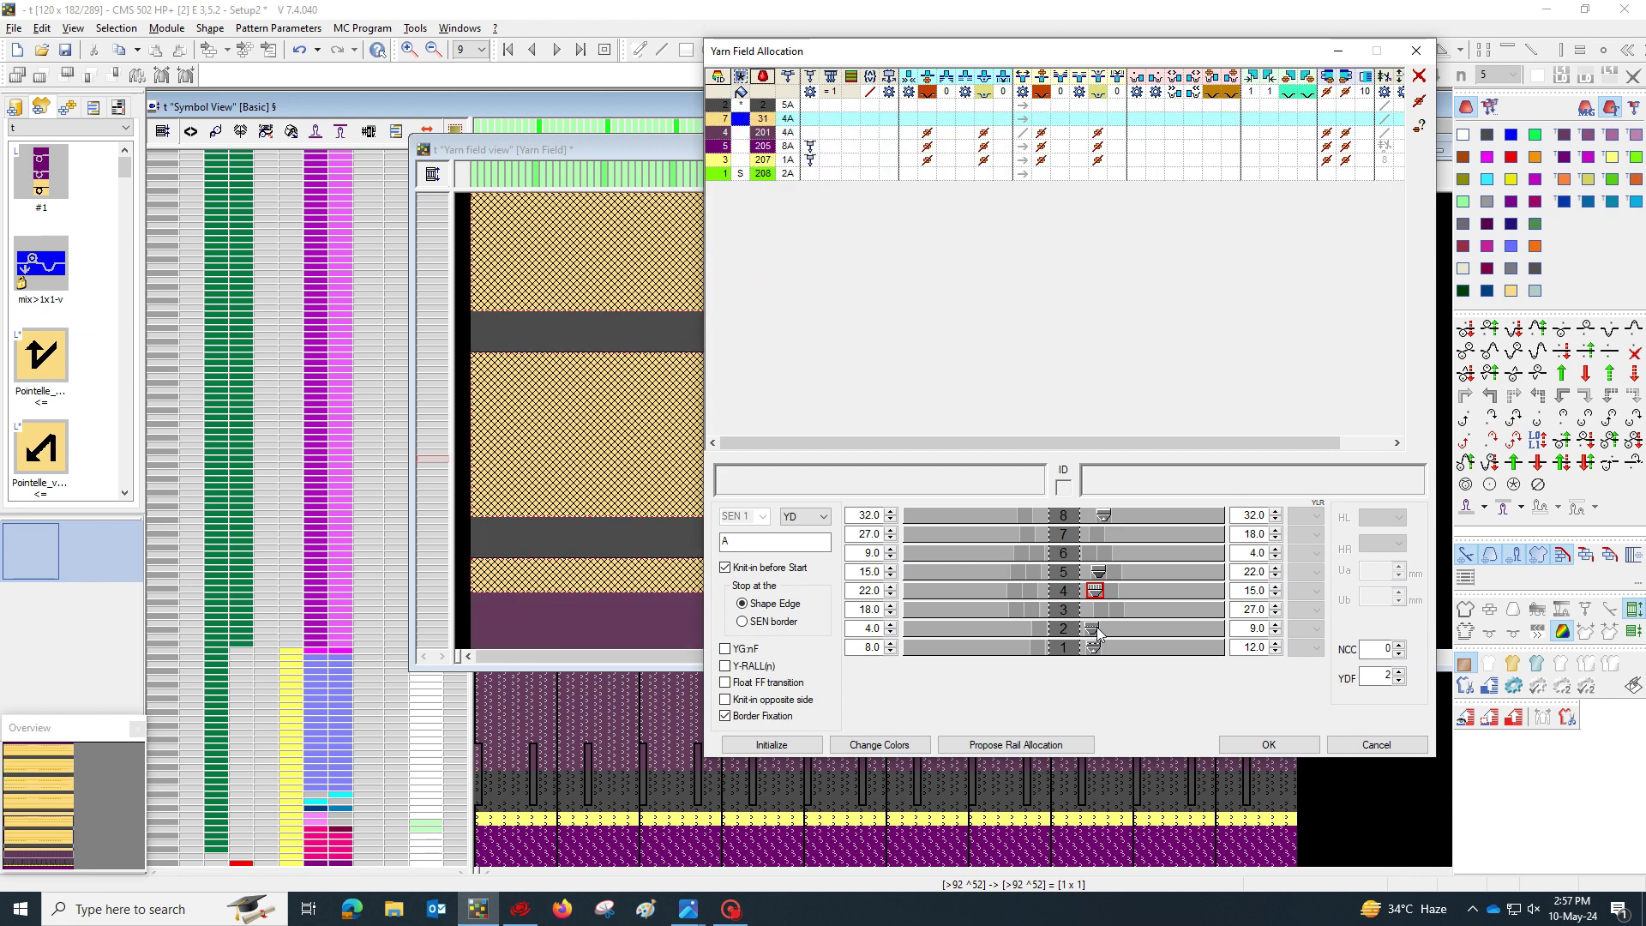
pyautogui.click(1243, 743)
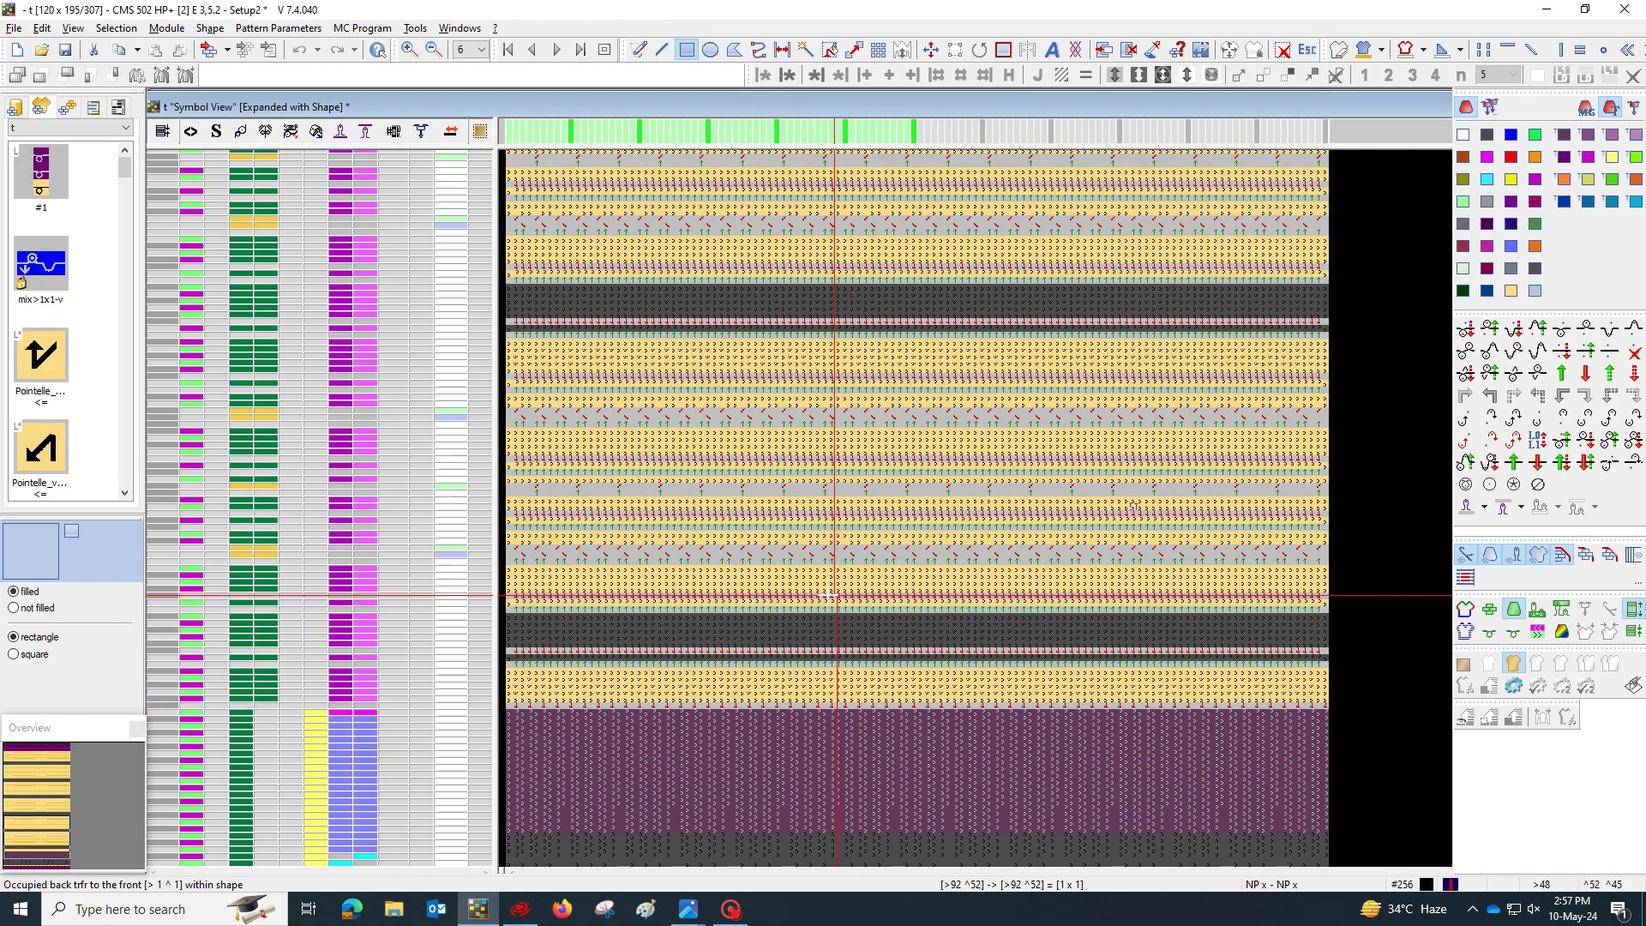
# Examine the expanded transfer, pointelle and tuck rows in yarn colours and in module colours.
pyautogui.keyDown('ctrl'); pyautogui.scroll(3, 868, 565); pyautogui.keyUp('ctrl')
pyautogui.scroll(-1, 868, 548)
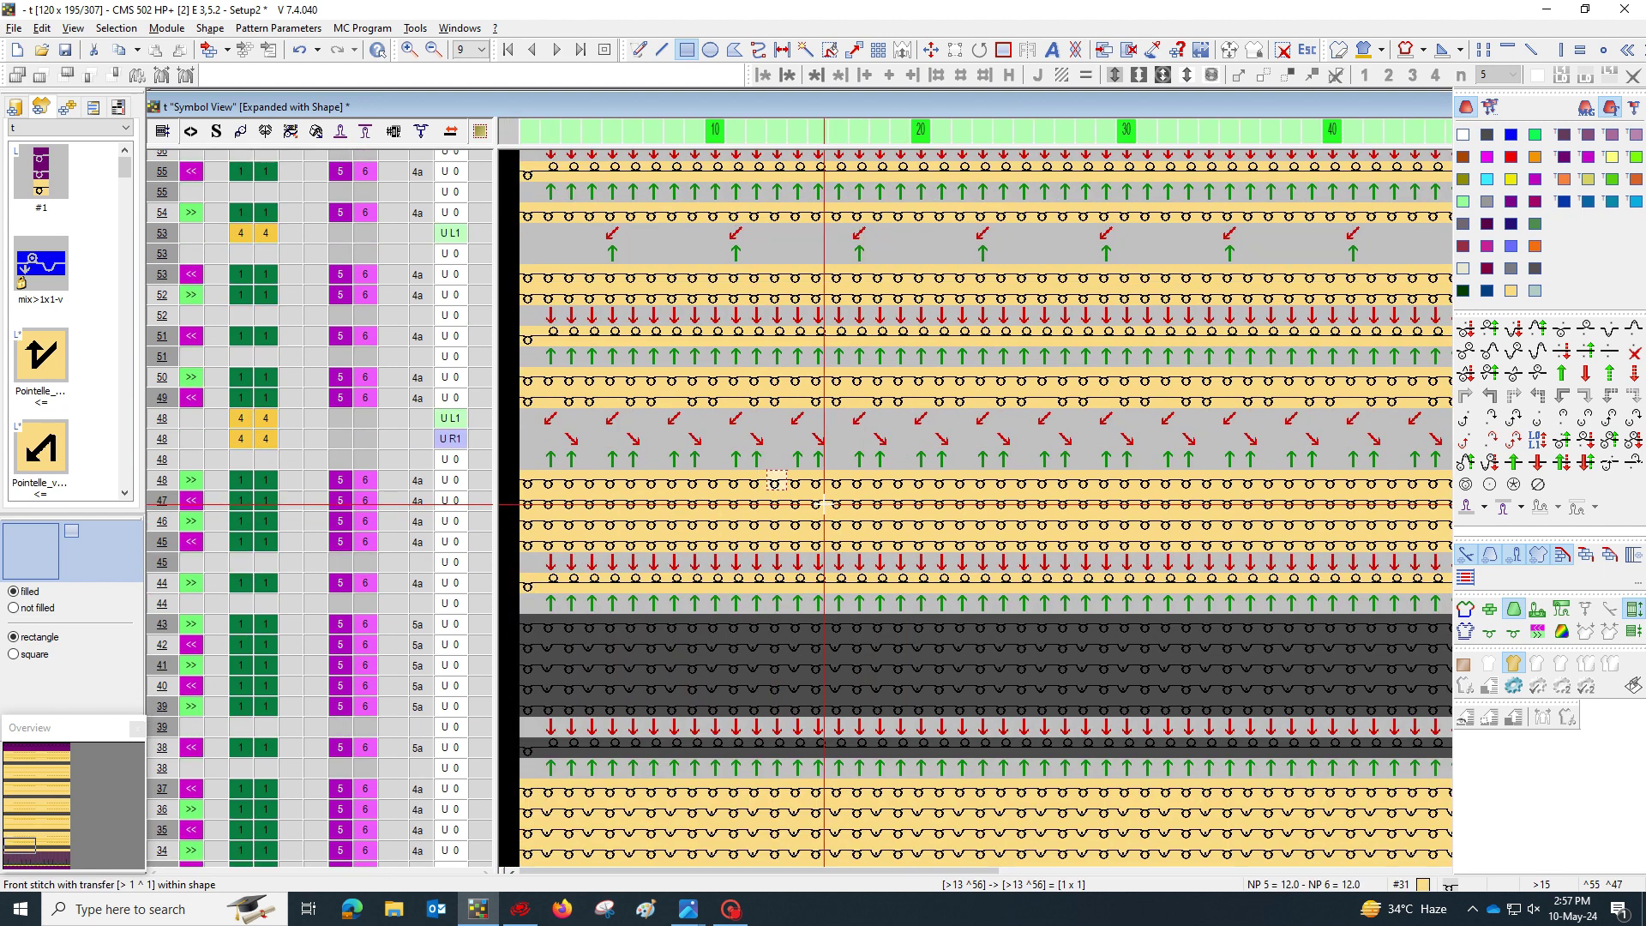
pyautogui.click(1187, 521)
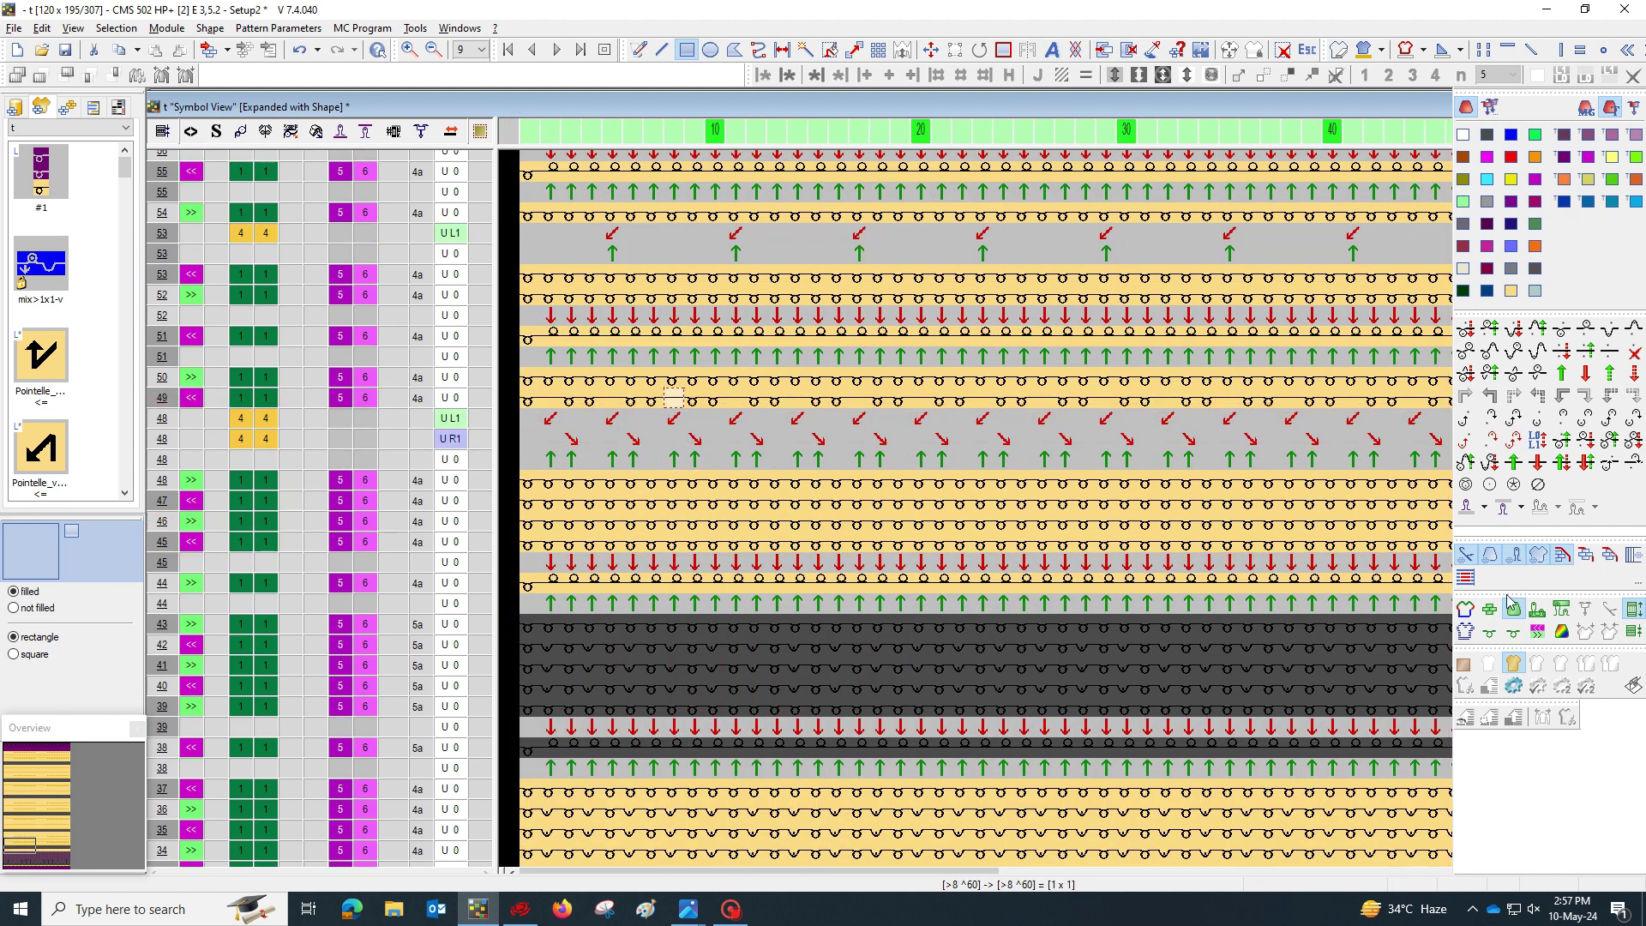
pyautogui.click(1489, 609)
pyautogui.scroll(-8, 992, 646)
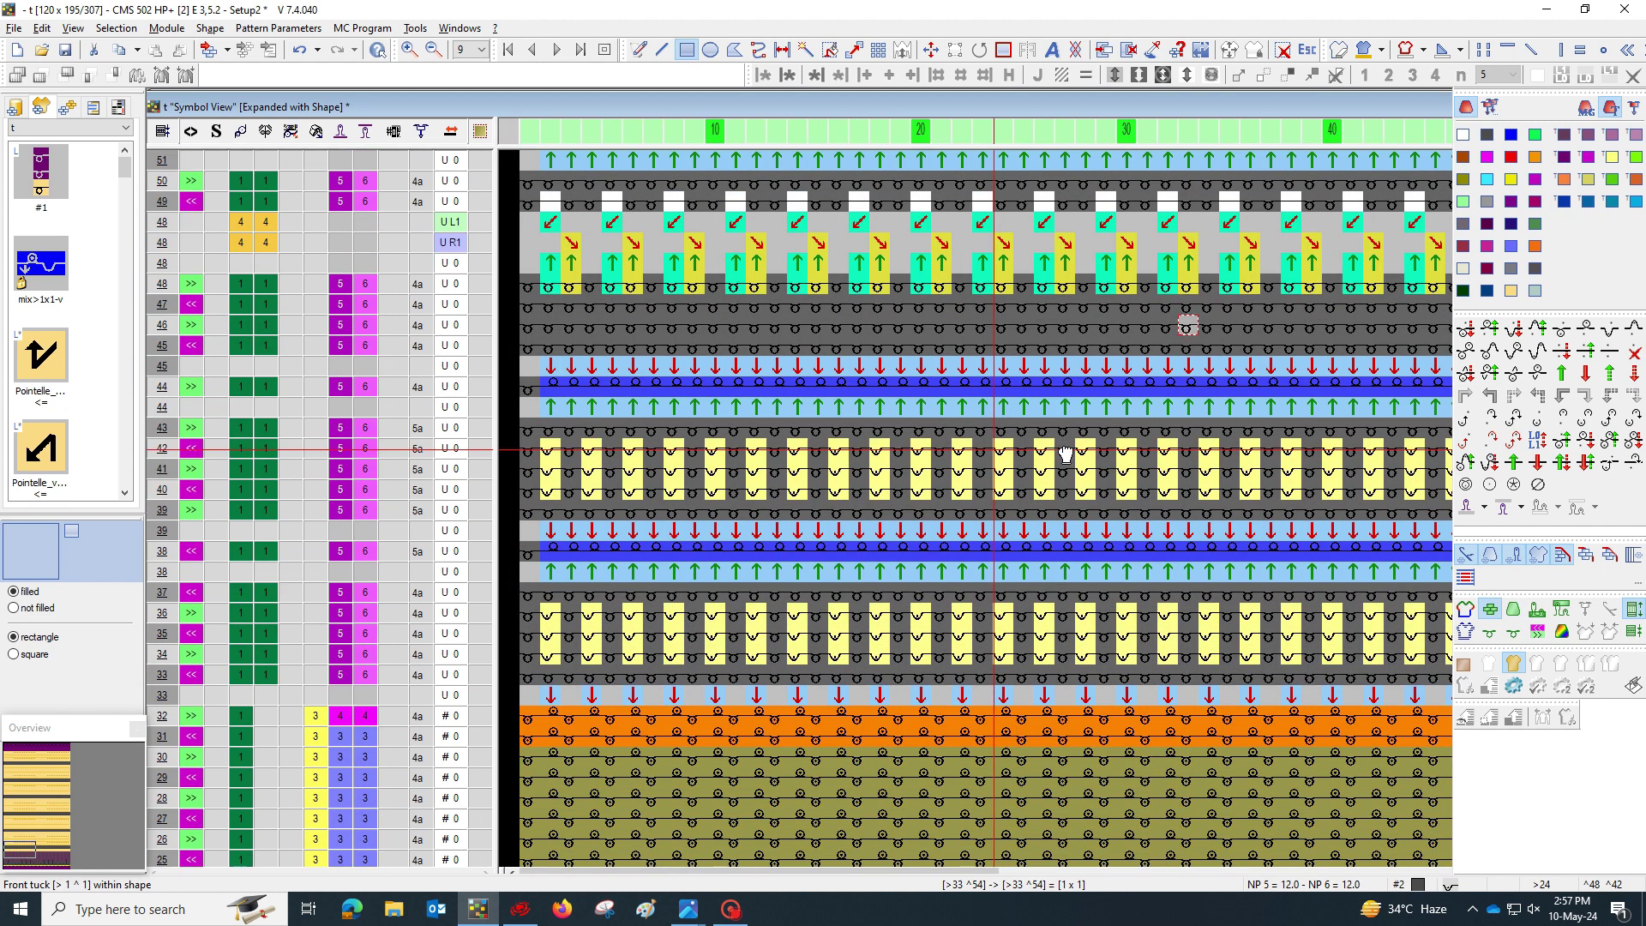
# Process the expanded pattern and generate the MC program with Sintral, Jacquard and Setup2.
pyautogui.scroll(5, 1048, 436)
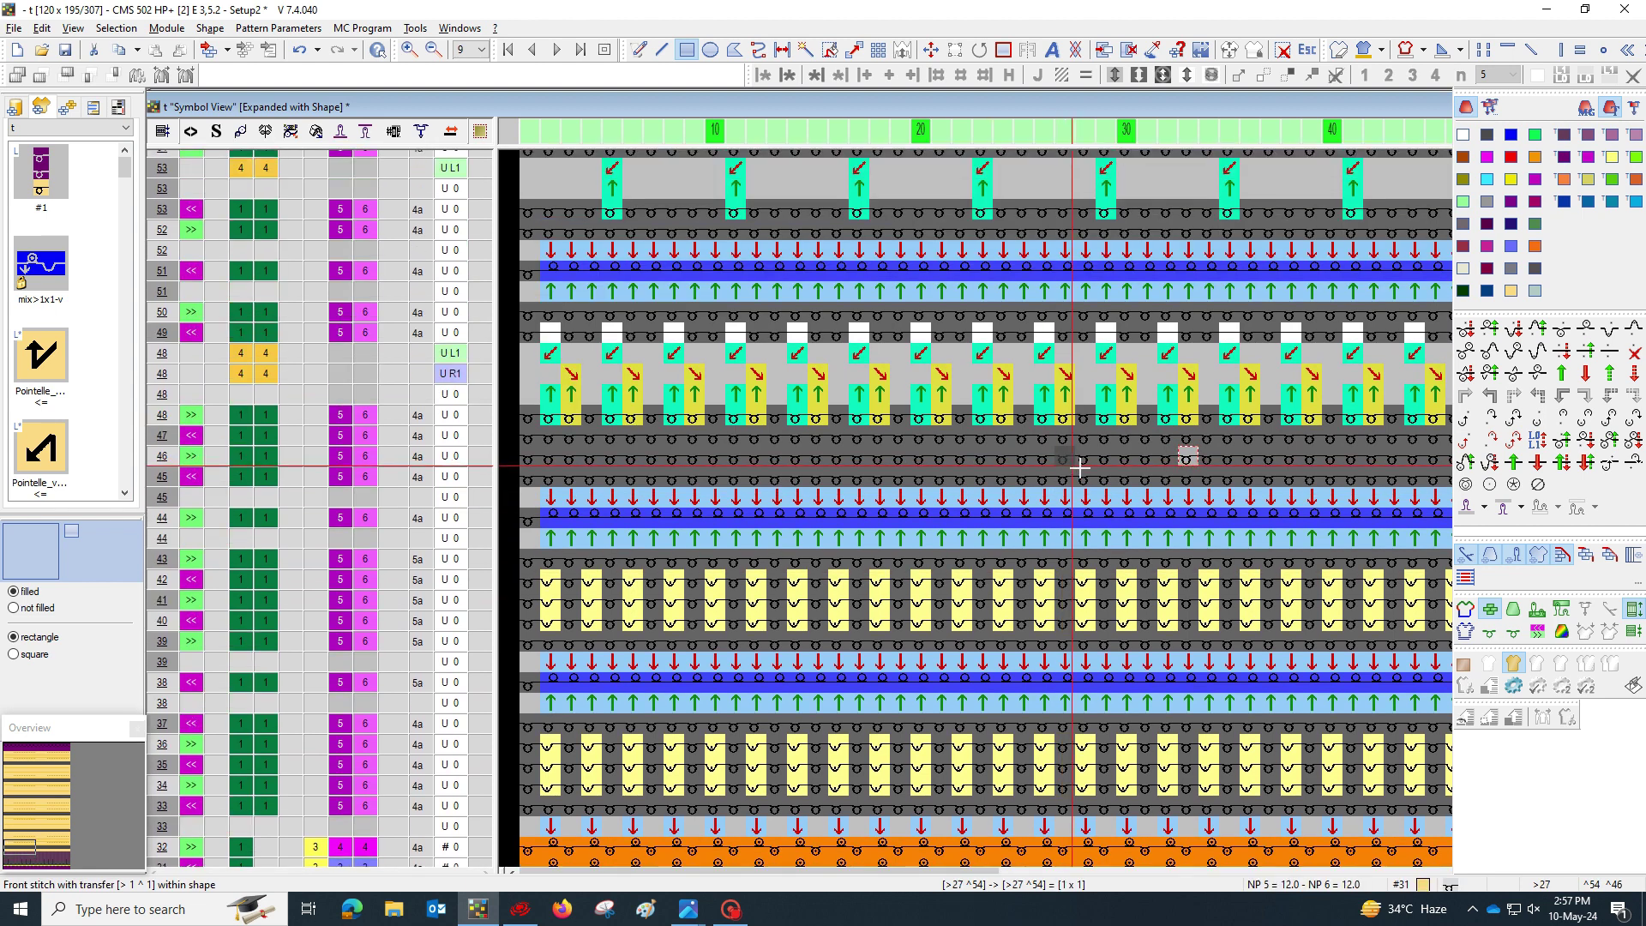
pyautogui.moveTo(1079, 467); pyautogui.dragTo(1072, 477)
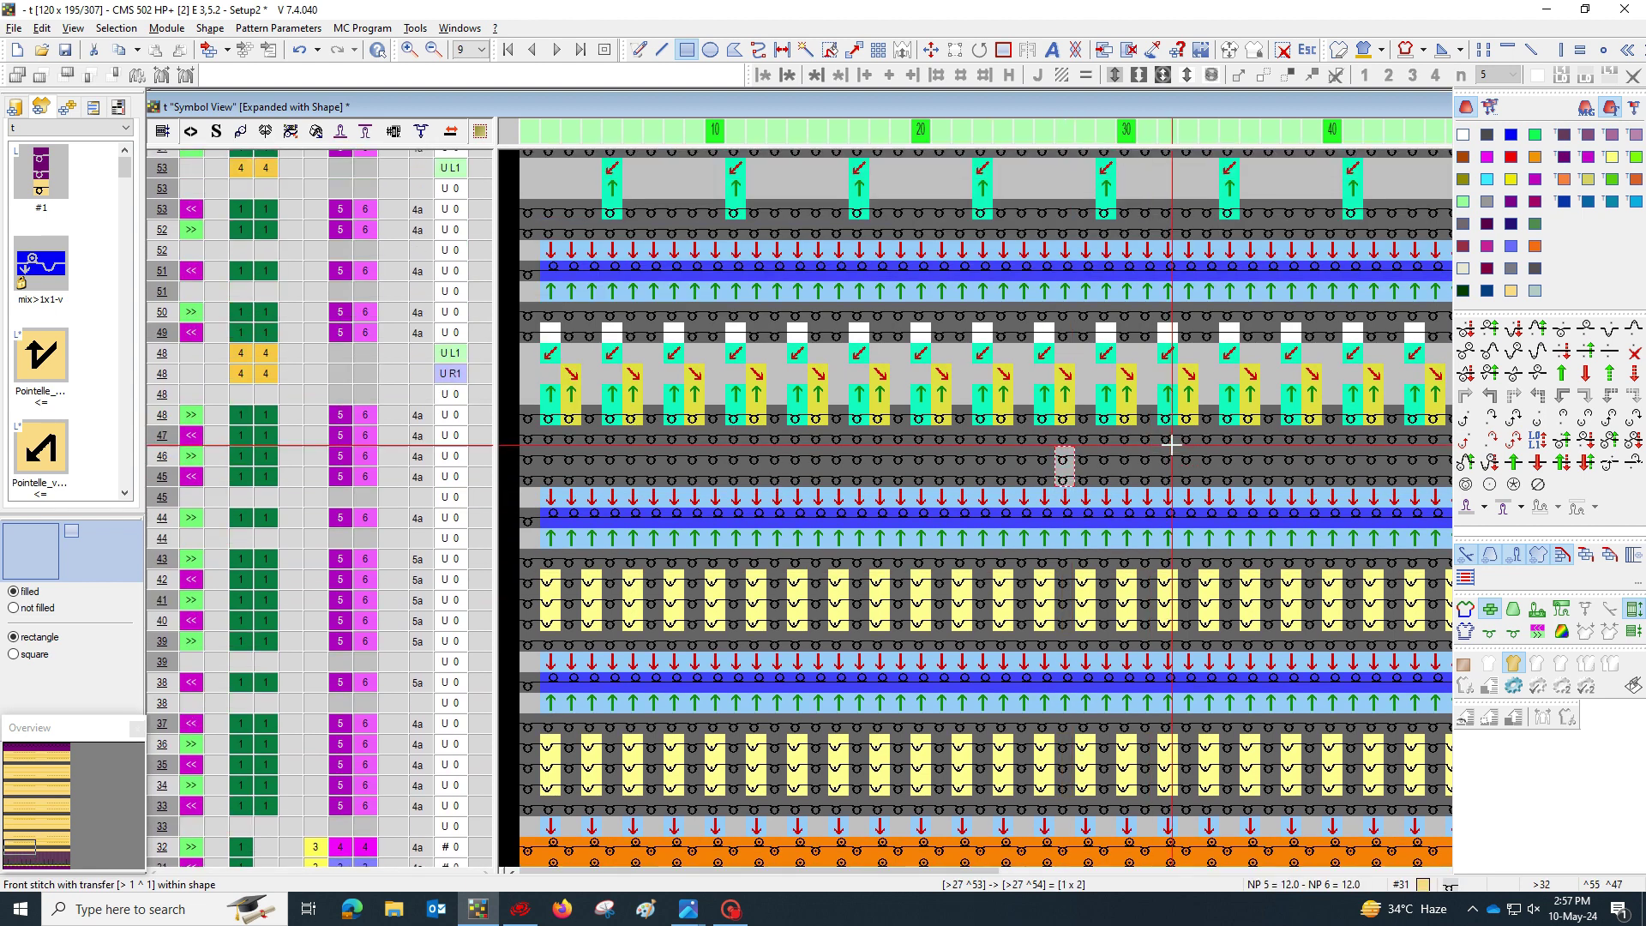
pyautogui.scroll(2, 1172, 445)
pyautogui.hotkey('ctrl', 't')
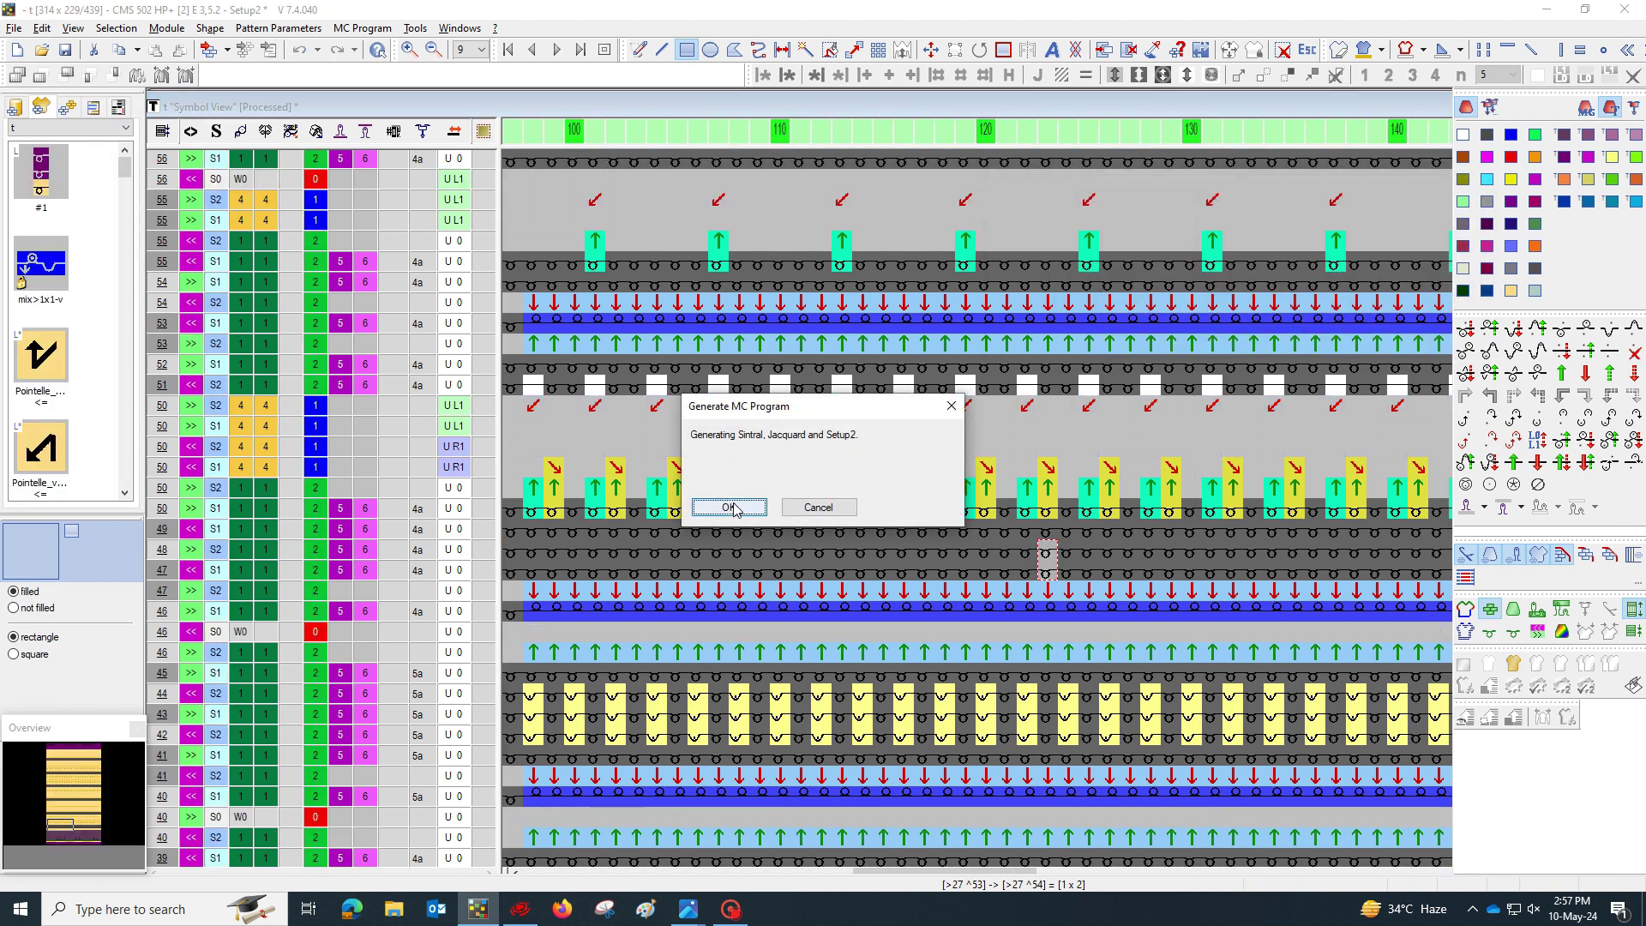
pyautogui.click(731, 507)
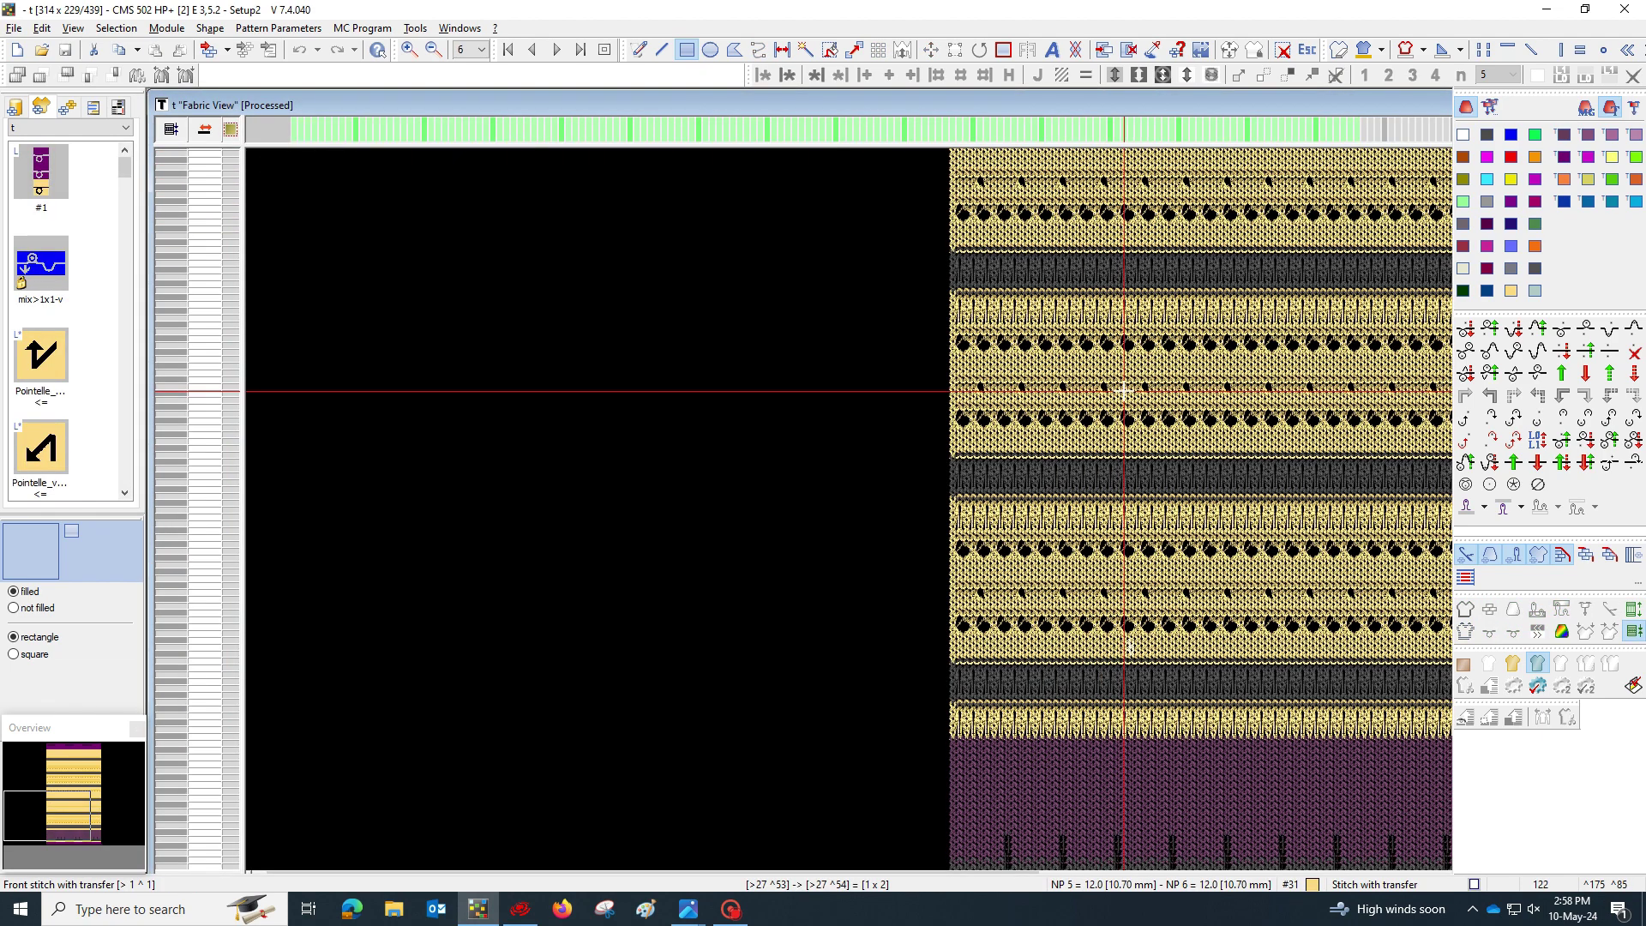
# Examine the tuck, transfer and pointelle bands, the dark stripes and the fabric start in the processed Fabric View.
pyautogui.moveTo(1124, 391); pyautogui.dragTo(953, 367, button='middle')
pyautogui.scroll(1, 966, 506)
pyautogui.moveTo(965, 506); pyautogui.dragTo(938, 472, button='middle')
pyautogui.scroll(1, 939, 471)
pyautogui.moveTo(991, 572); pyautogui.dragTo(980, 433, button='middle')
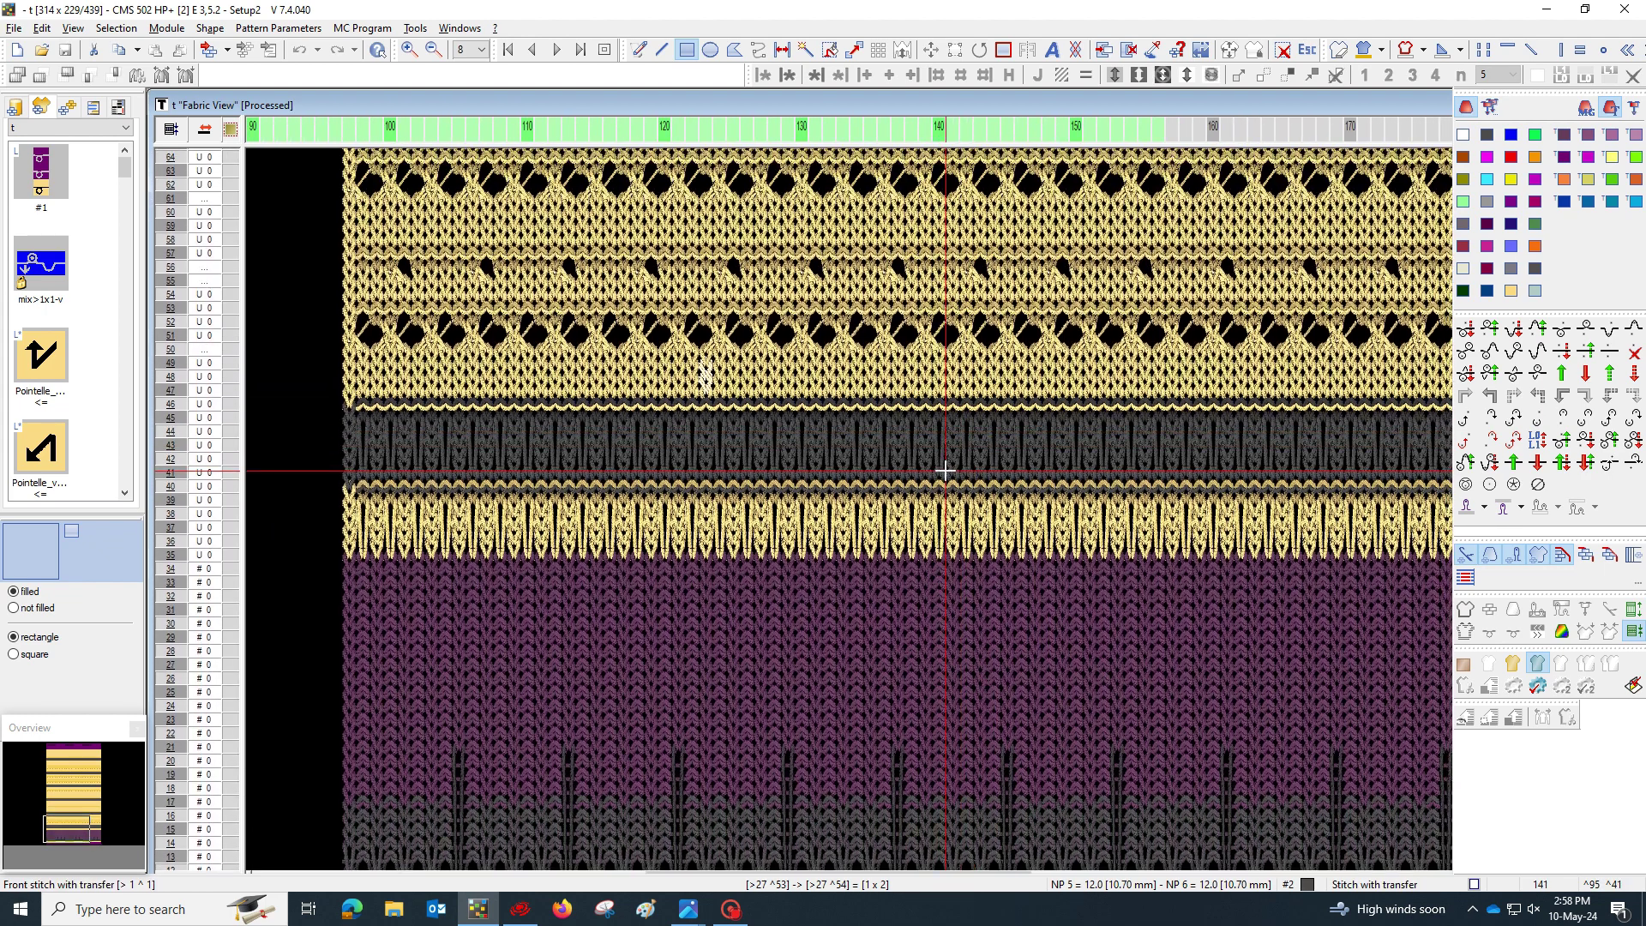
pyautogui.scroll(-1, 945, 471)
pyautogui.moveTo(980, 316); pyautogui.dragTo(936, 502, button='middle')
pyautogui.moveTo(929, 333); pyautogui.dragTo(913, 395, button='middle')
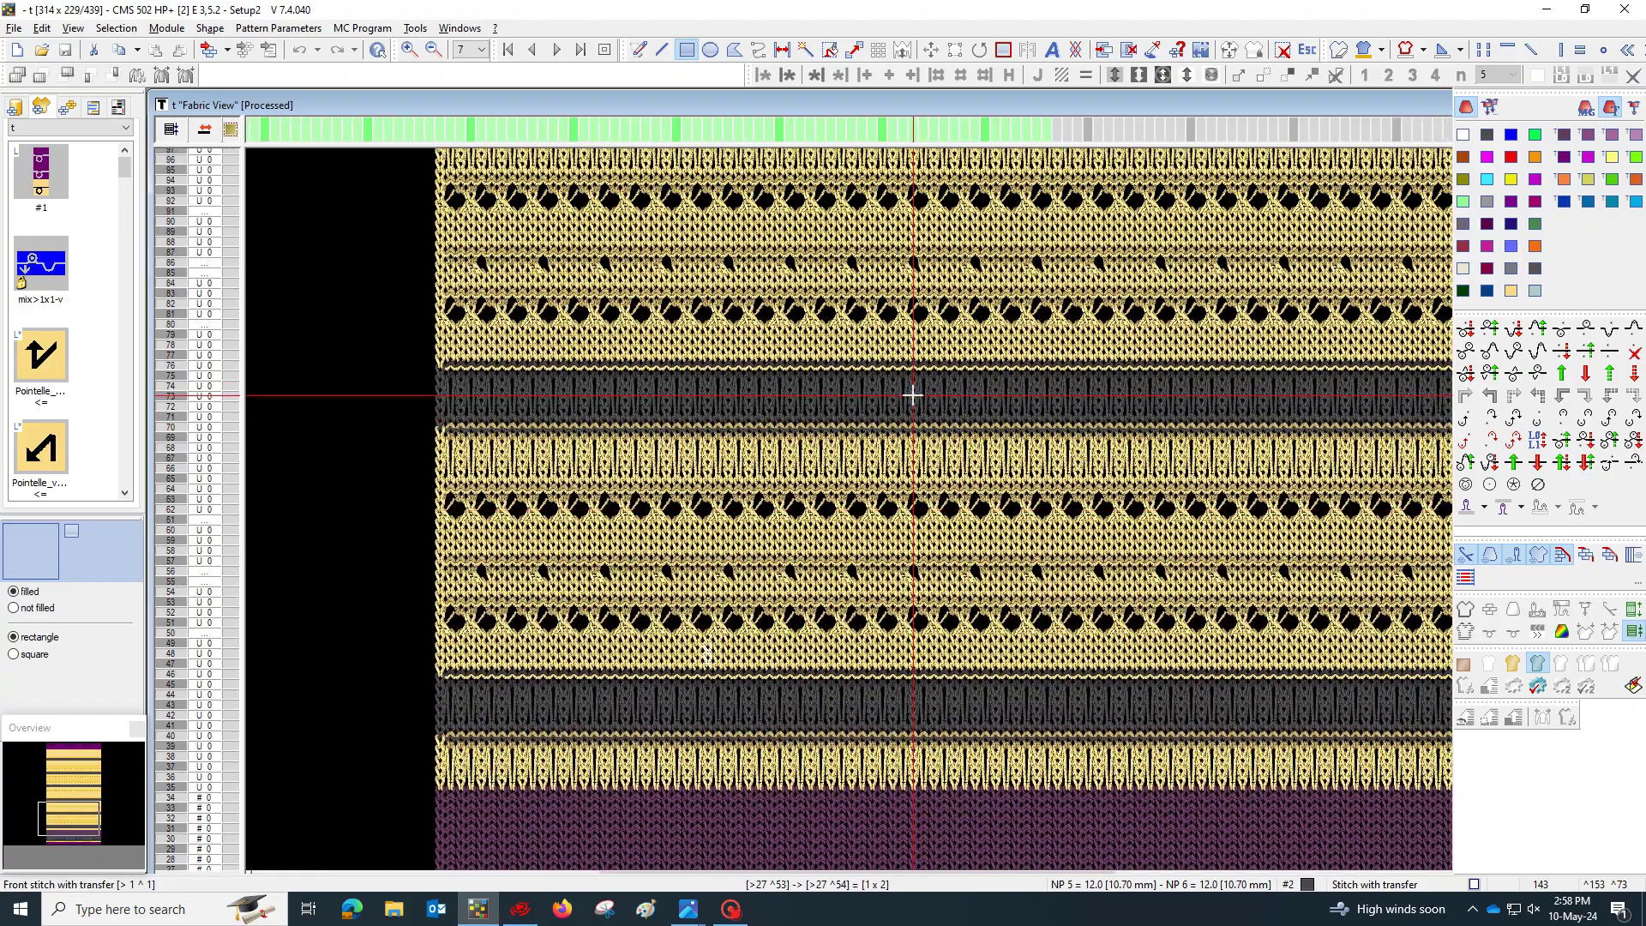